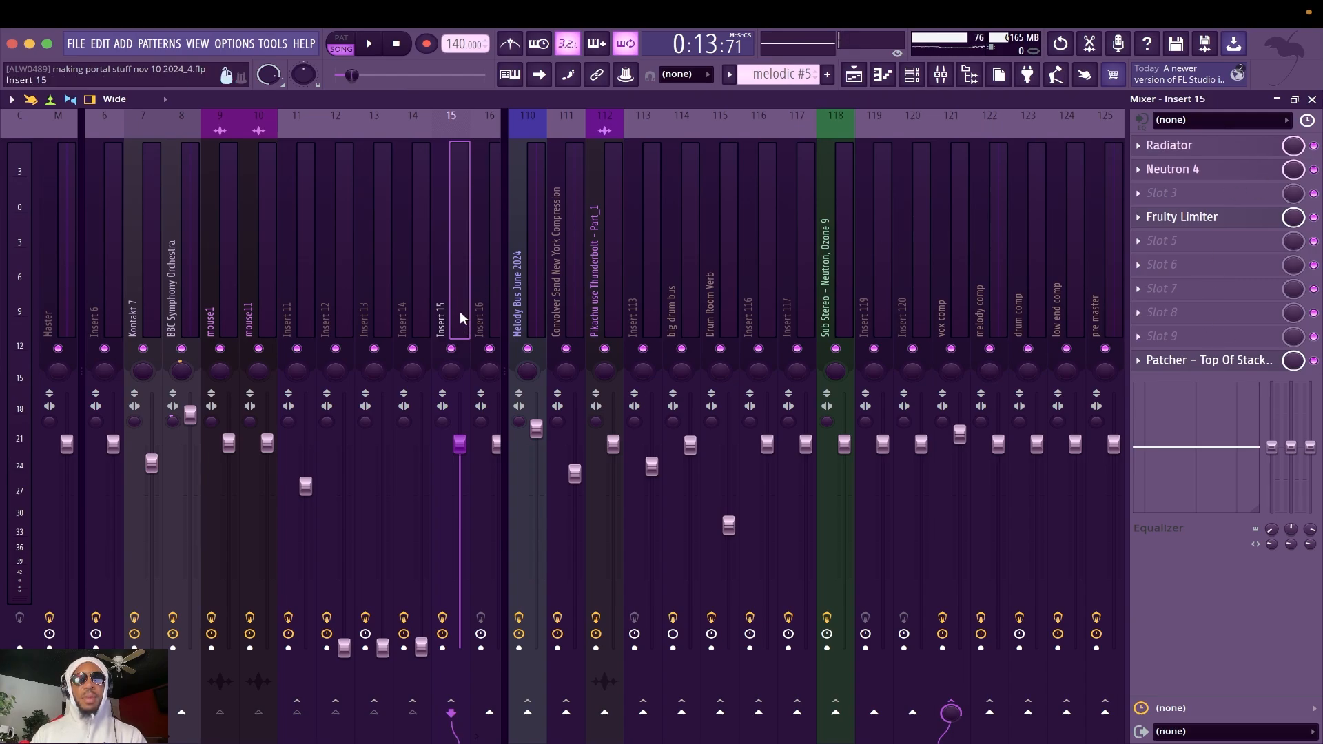
# Step: Inspect the effect chains on the vox comp, melody comp, drum comp, low end comp and pre master mixer tracks
pyautogui.hscroll(6, 245, 299)
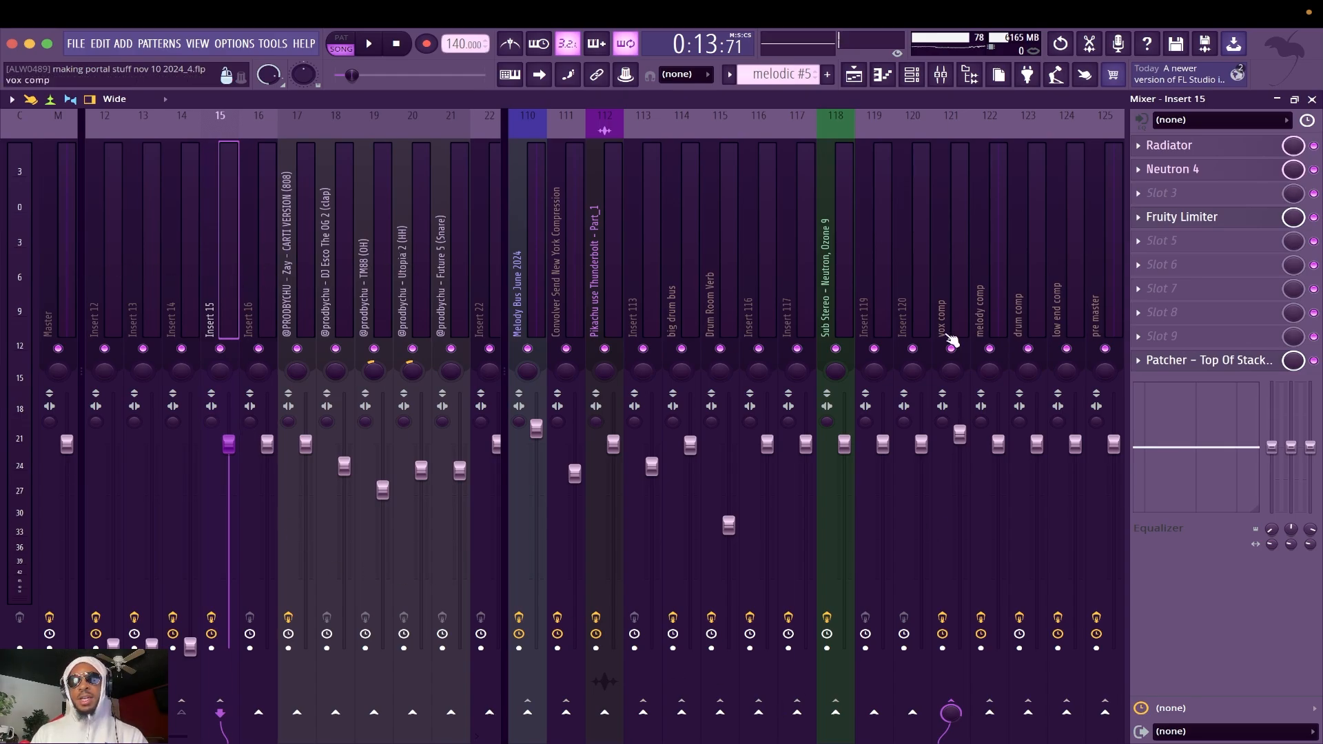
pyautogui.click(959, 288)
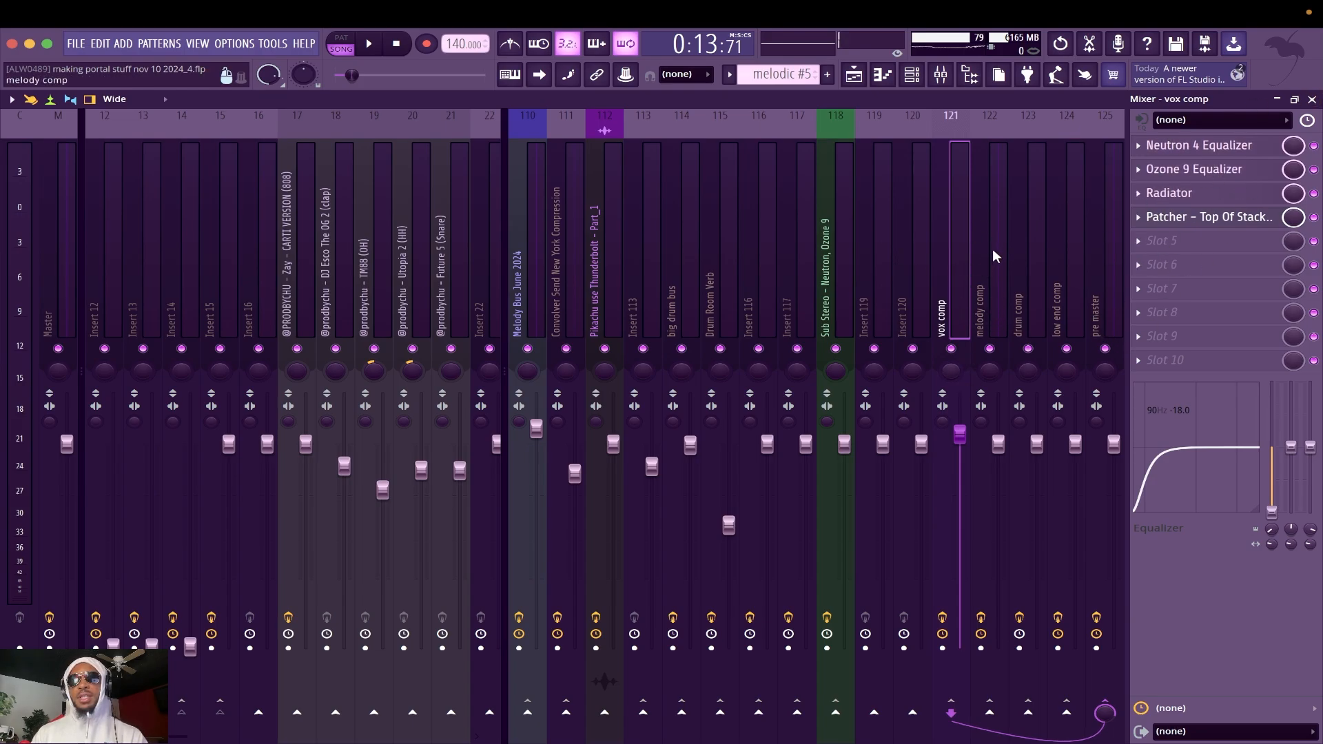
pyautogui.click(987, 321)
pyautogui.click(1032, 315)
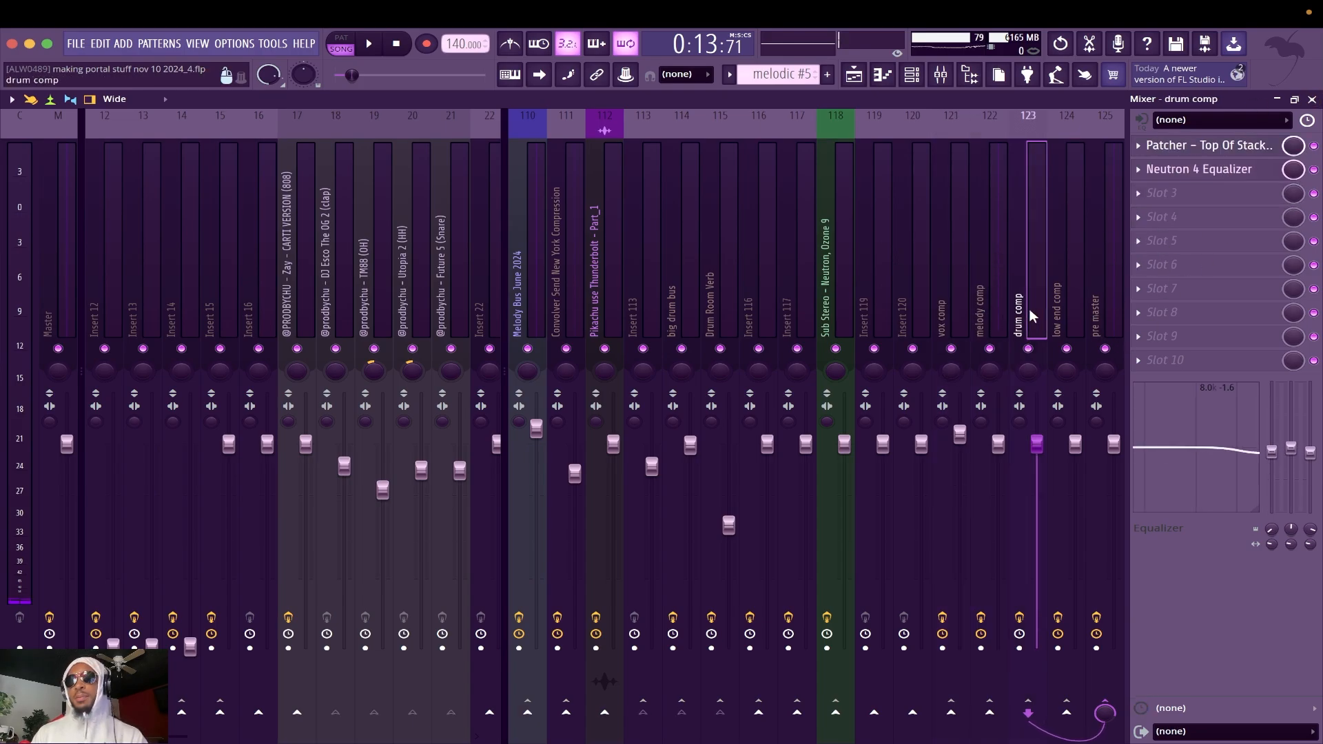
pyautogui.click(1073, 304)
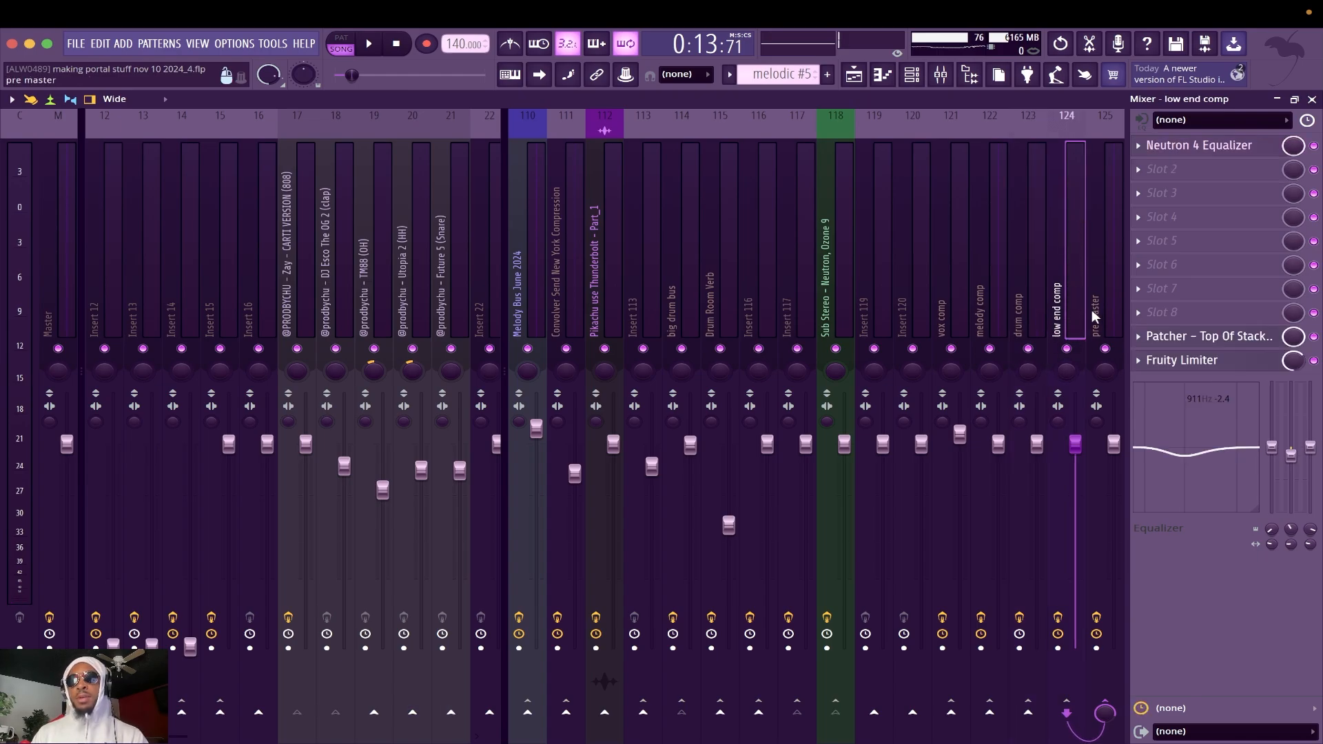
pyautogui.click(1101, 305)
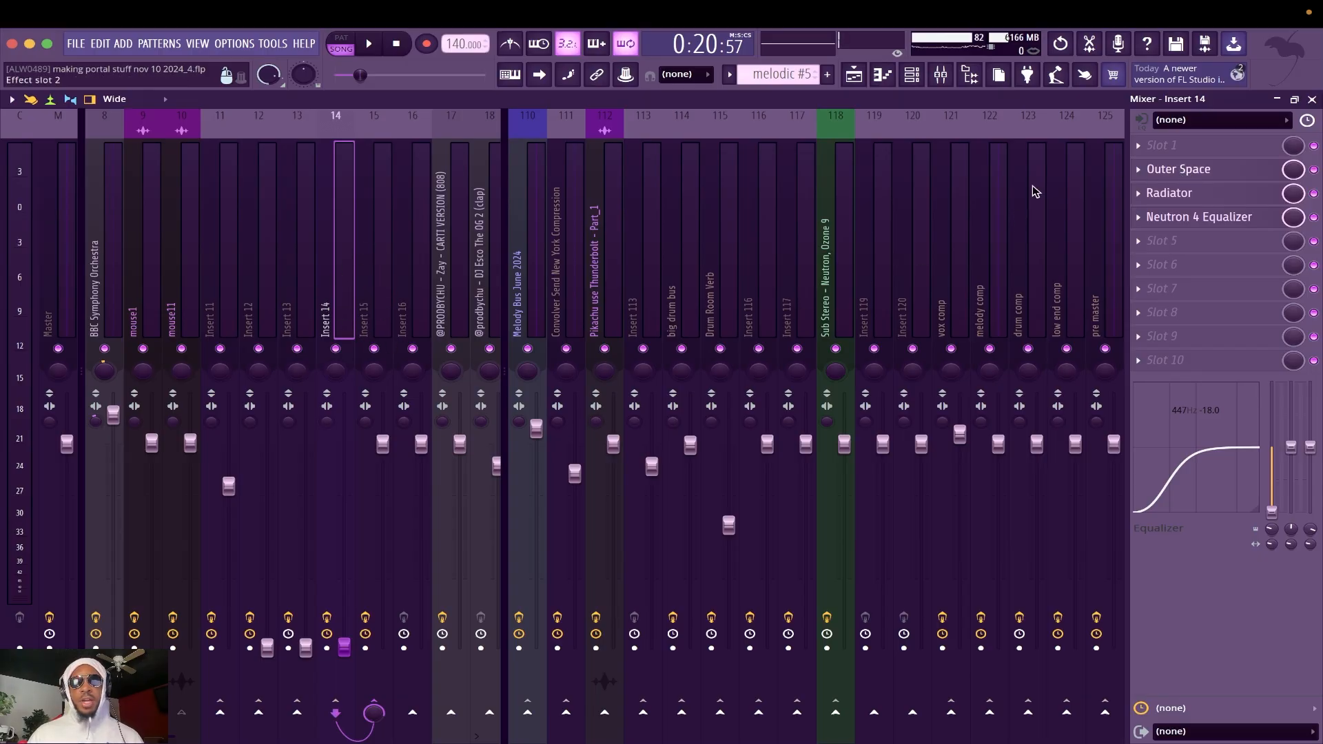
# Step: Open the Outer Space effect on Insert 14 and move its window clear of the Insert 14 fader
pyautogui.click(1178, 168)
pyautogui.moveTo(541, 295); pyautogui.dragTo(566, 200)
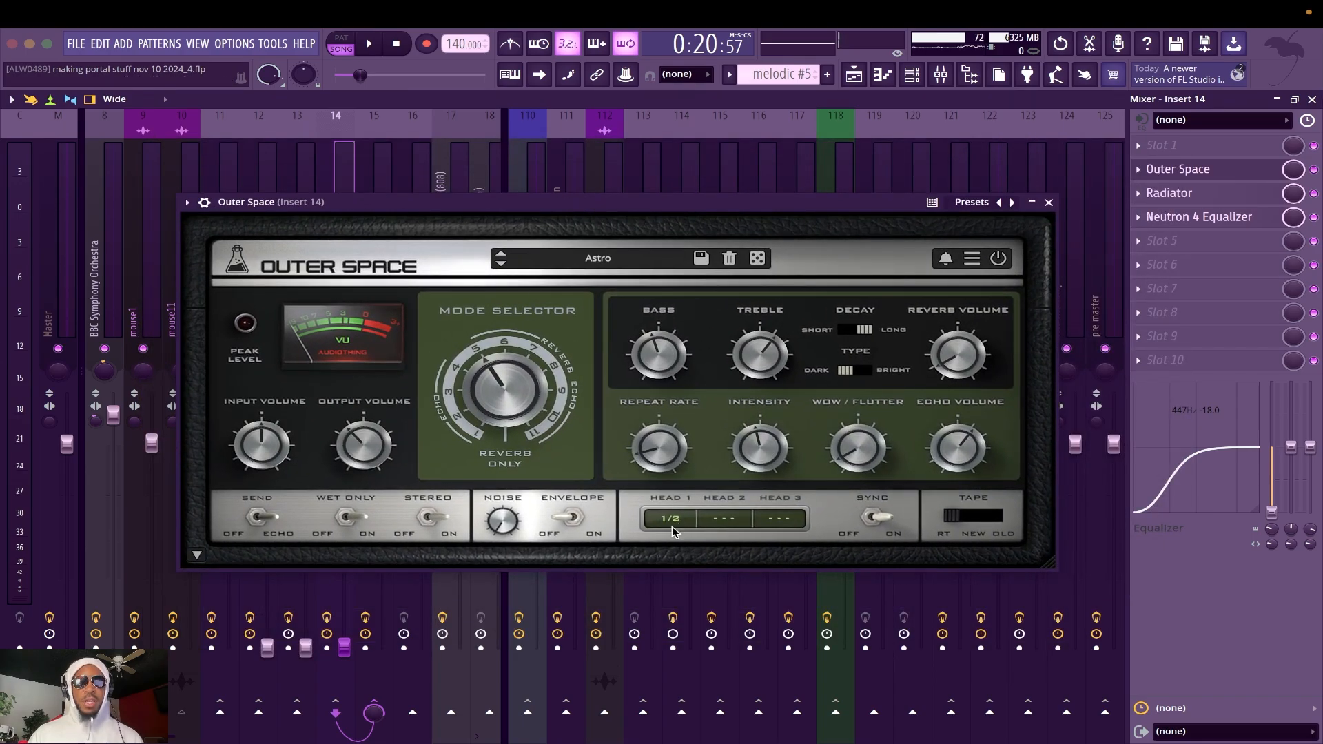
pyautogui.moveTo(902, 202); pyautogui.dragTo(1149, 138)
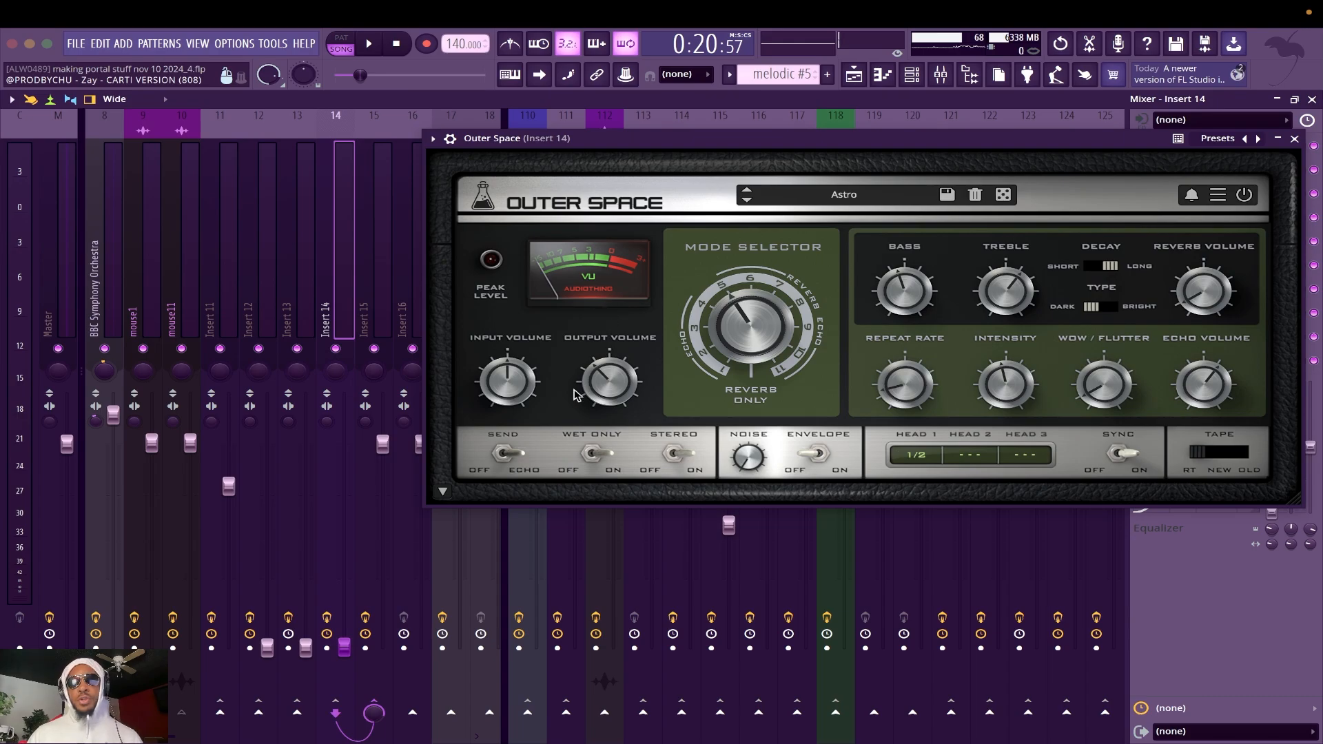
# Step: Play the song and watch Insert 14's automated volume fader alongside Outer Space, and stop playback
pyautogui.press('space')
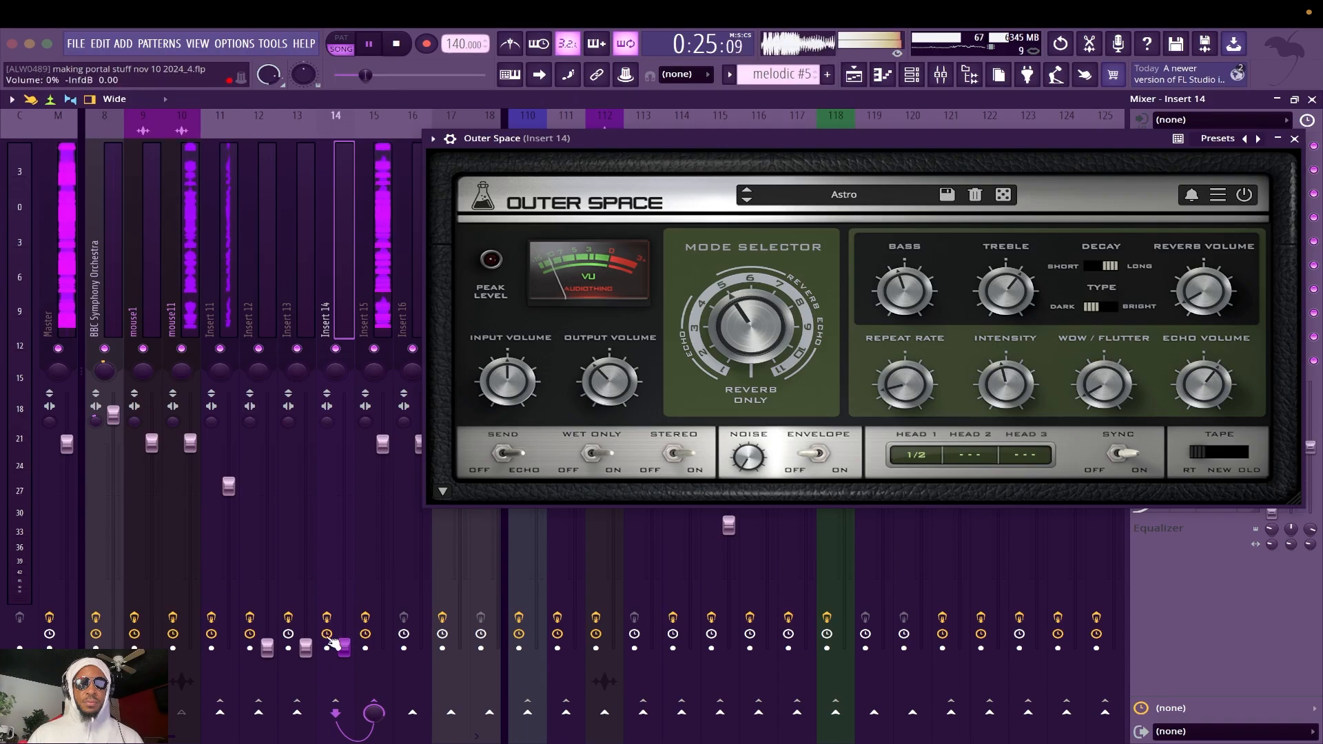
pyautogui.moveTo(344, 647); pyautogui.dragTo(333, 510)
pyautogui.moveTo(343, 394); pyautogui.dragTo(344, 648)
pyautogui.press('space')
# Step: Examine the Insert 14 volume automation around bar 17 in the playlist and listen to that passage
pyautogui.press('F5')
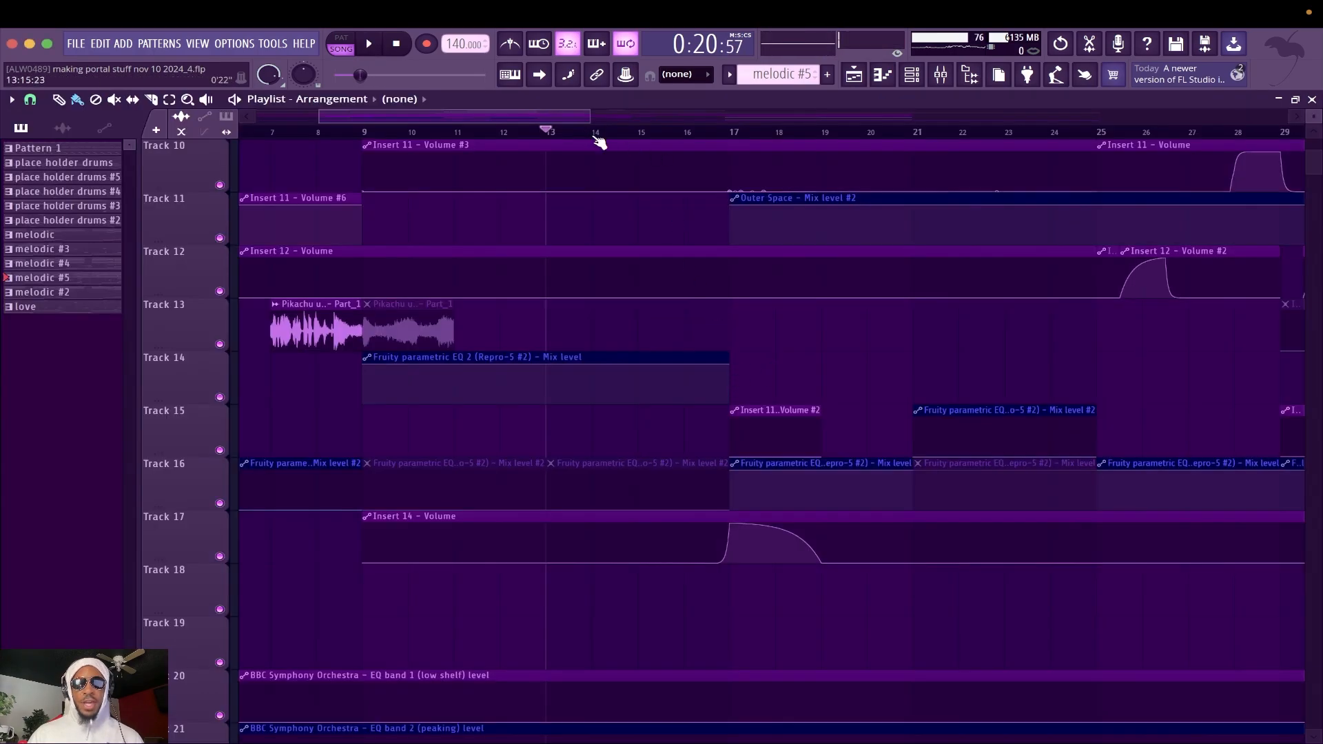
pyautogui.scroll(4, 736, 135)
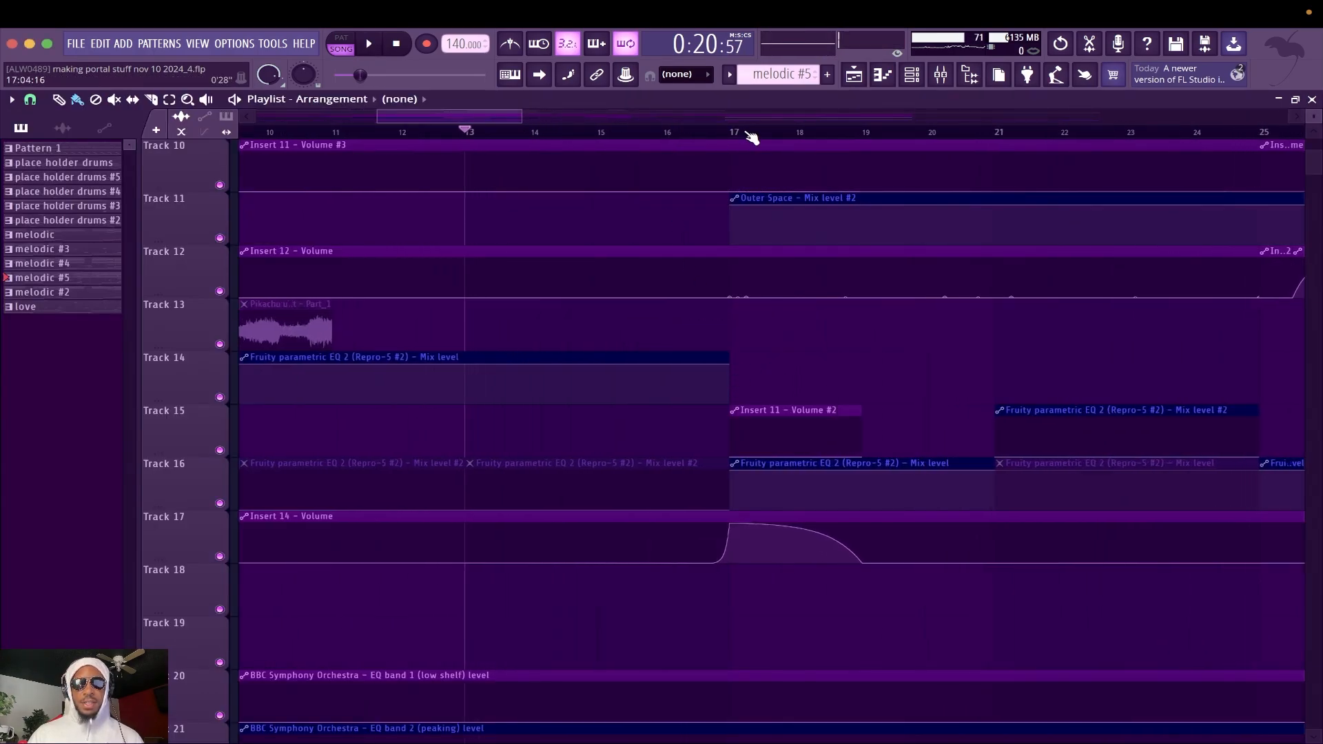
pyautogui.scroll(2, 750, 138)
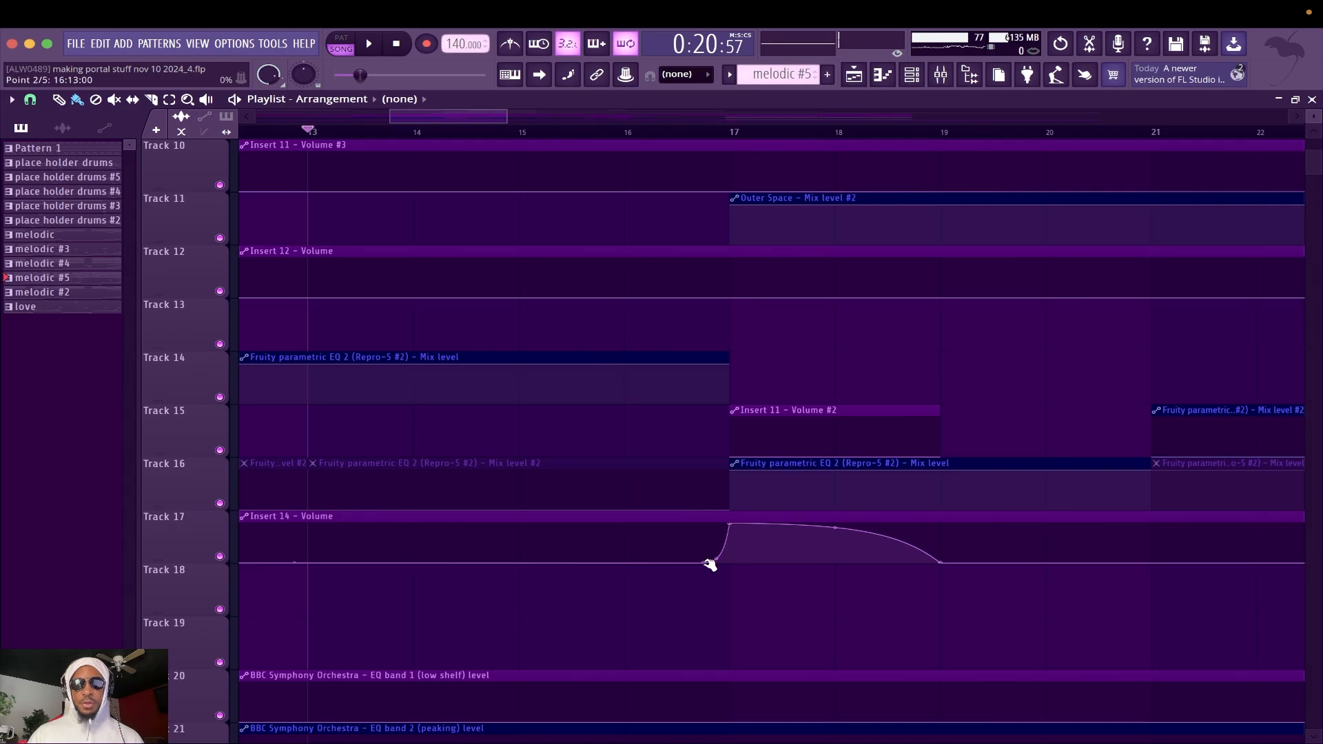
pyautogui.scroll(-3, 708, 558)
pyautogui.scroll(5, 747, 416)
pyautogui.scroll(-4, 713, 372)
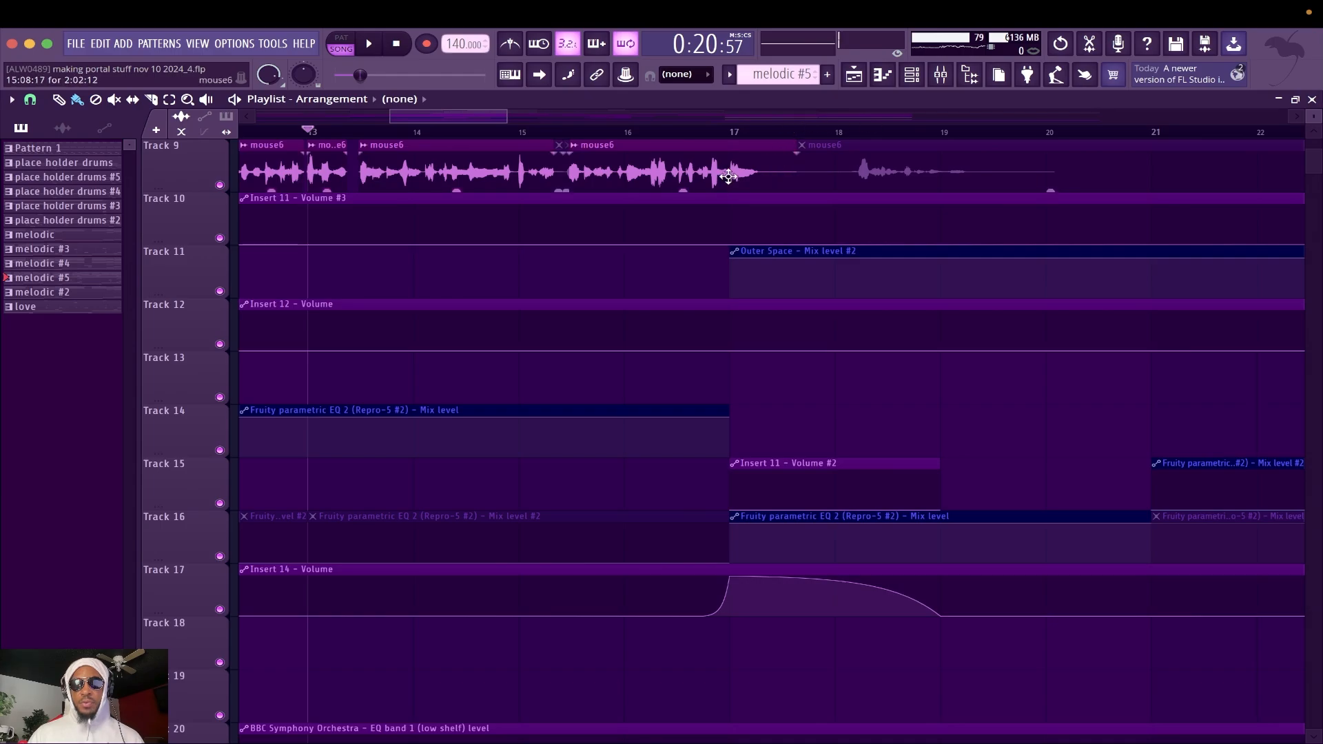
pyautogui.scroll(3, 757, 135)
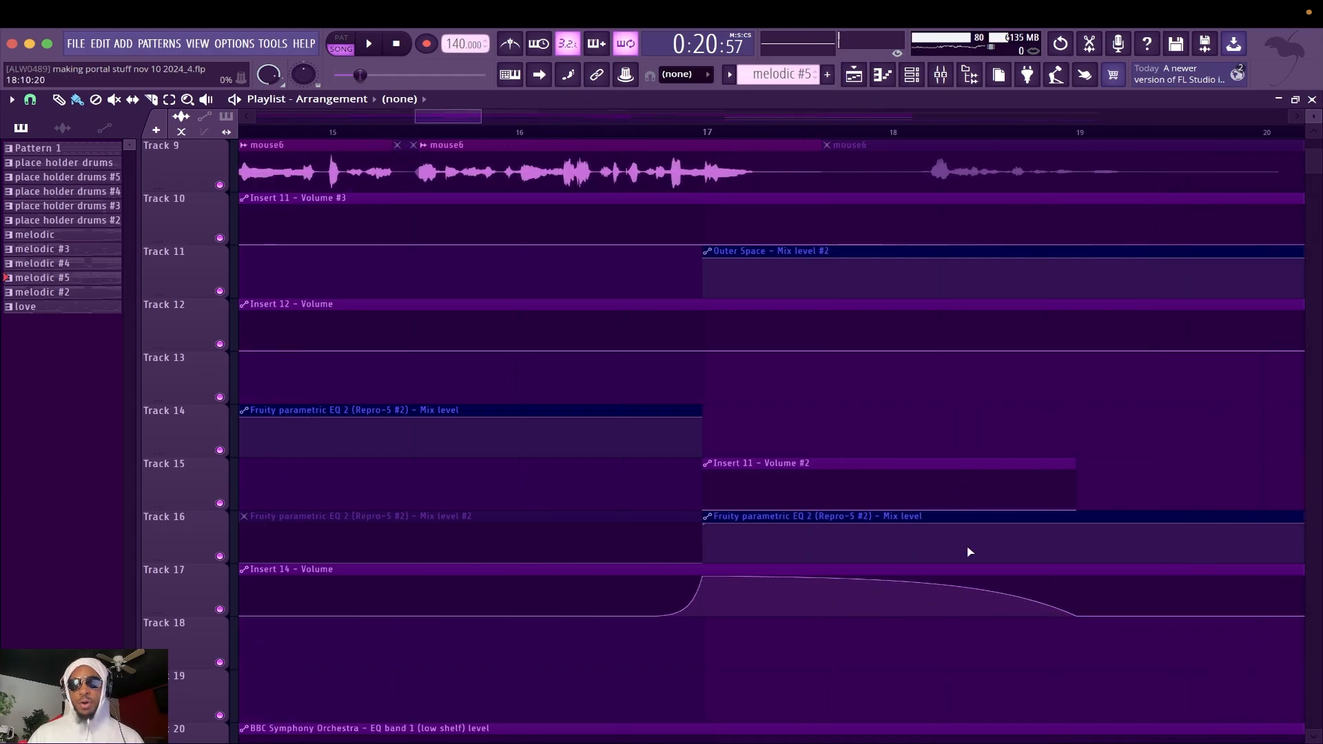
pyautogui.press('space')
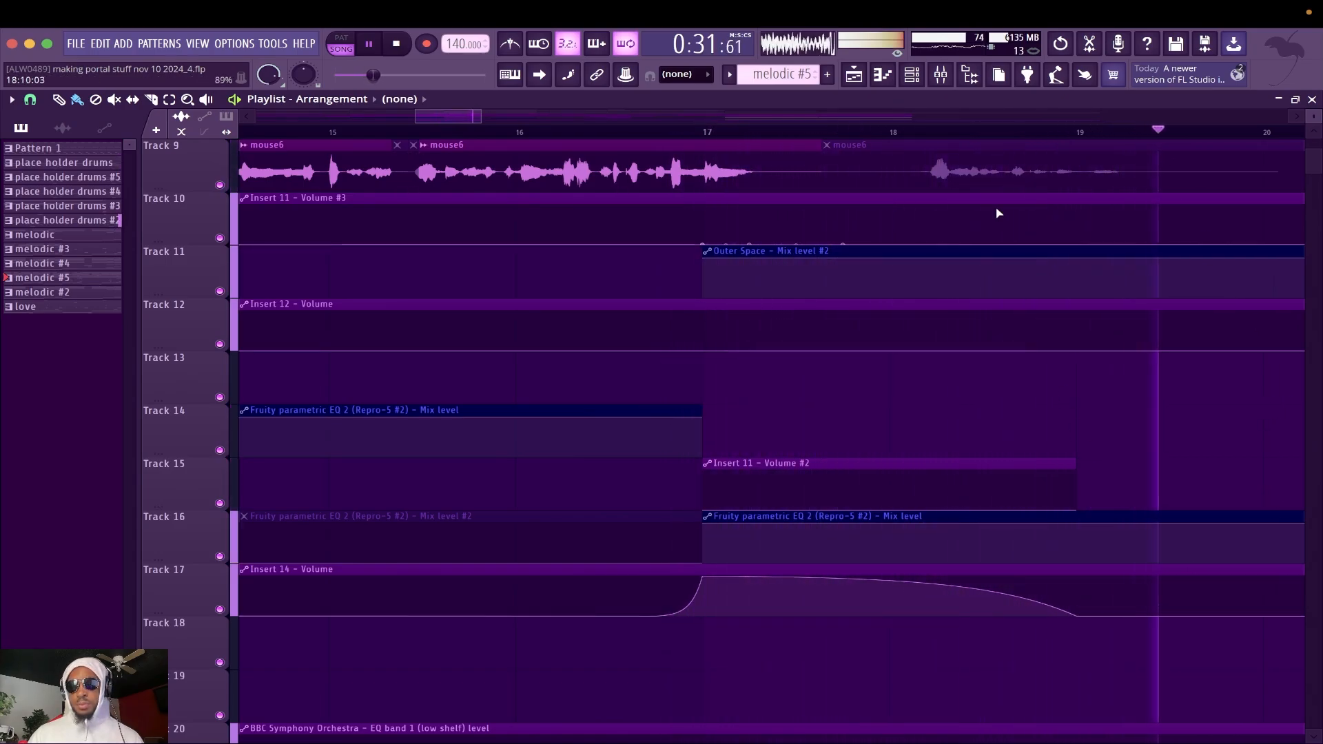
pyautogui.press('space')
# Step: Review the effect chains and routing of the mouse vocal tracks and Insert 11 in the mixer
pyautogui.scroll(5, 899, 131)
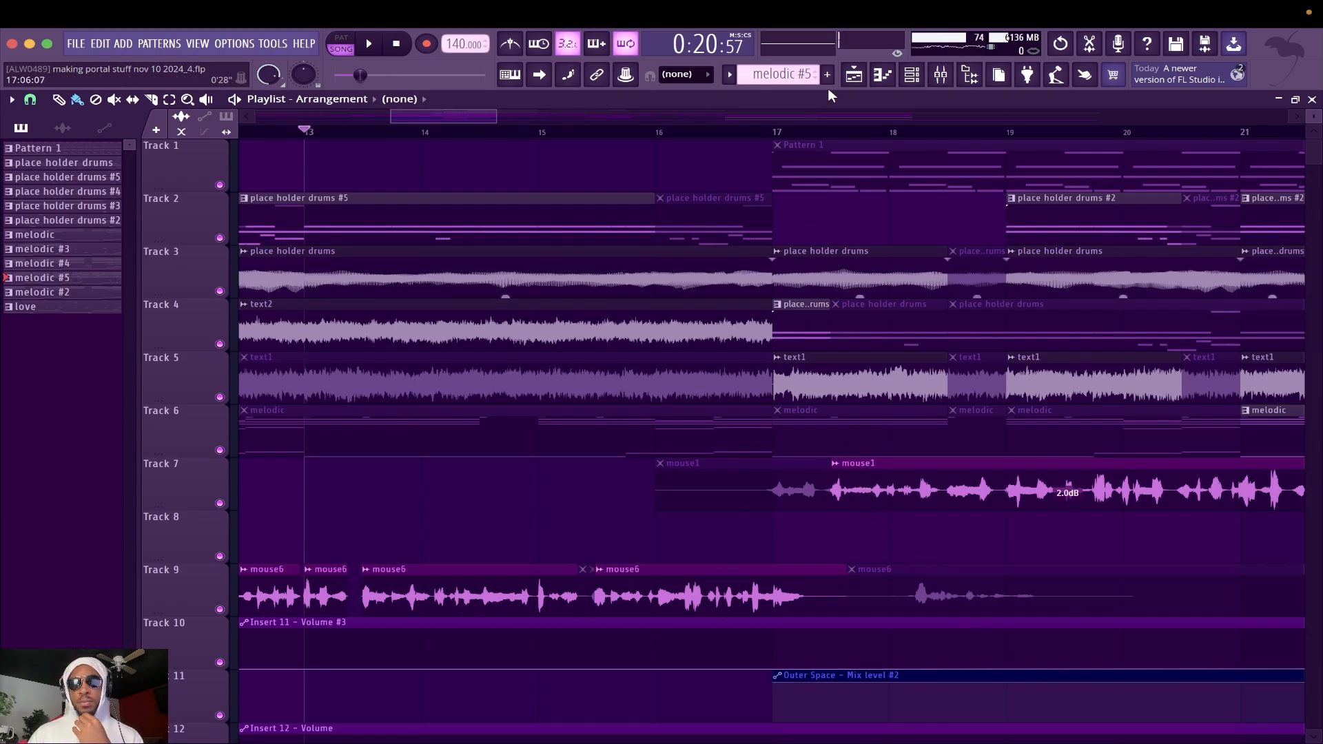
pyautogui.click(940, 74)
pyautogui.click(195, 274)
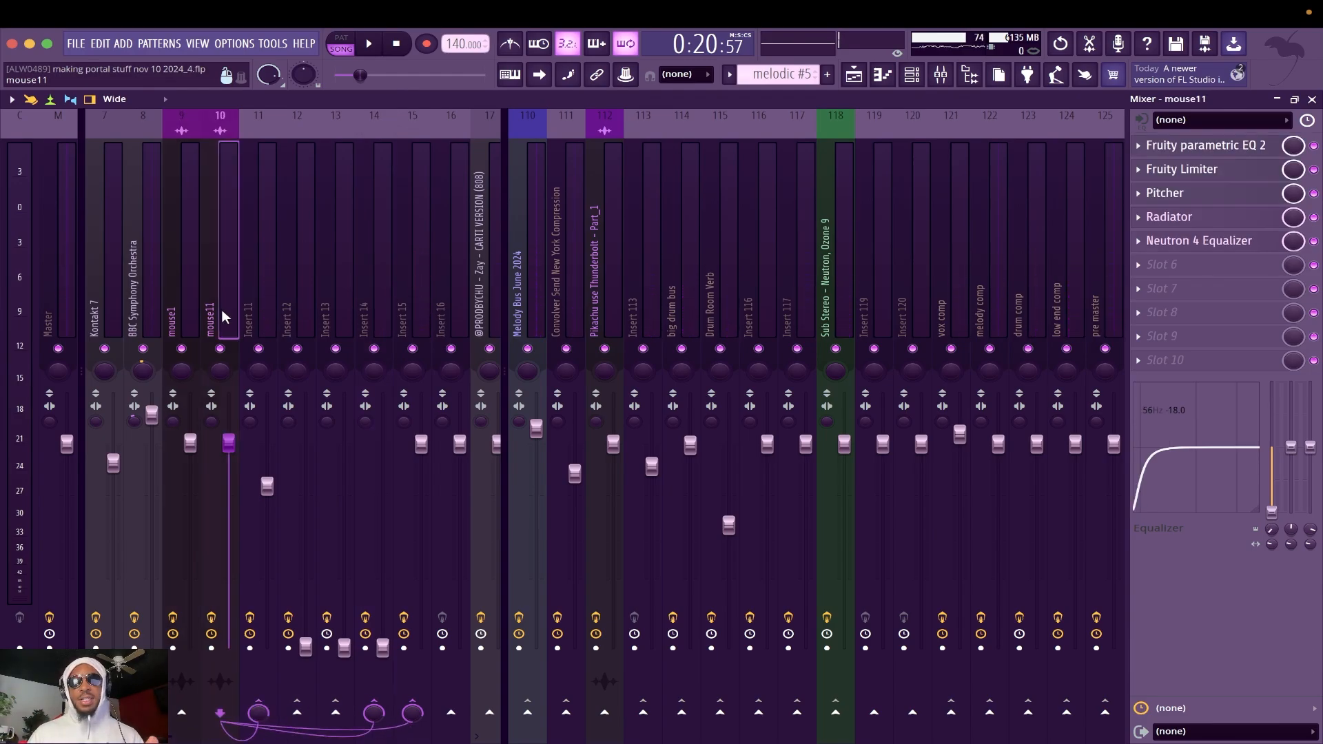
pyautogui.click(212, 308)
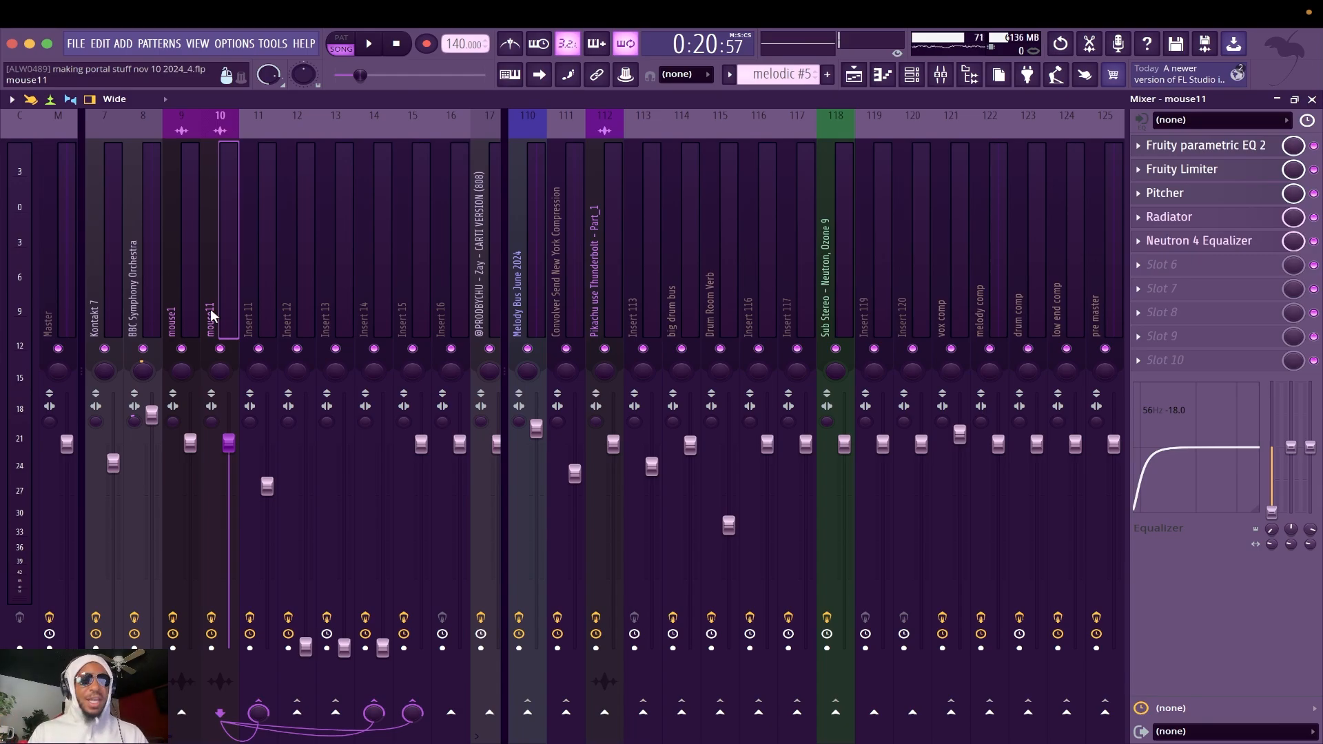
pyautogui.click(259, 420)
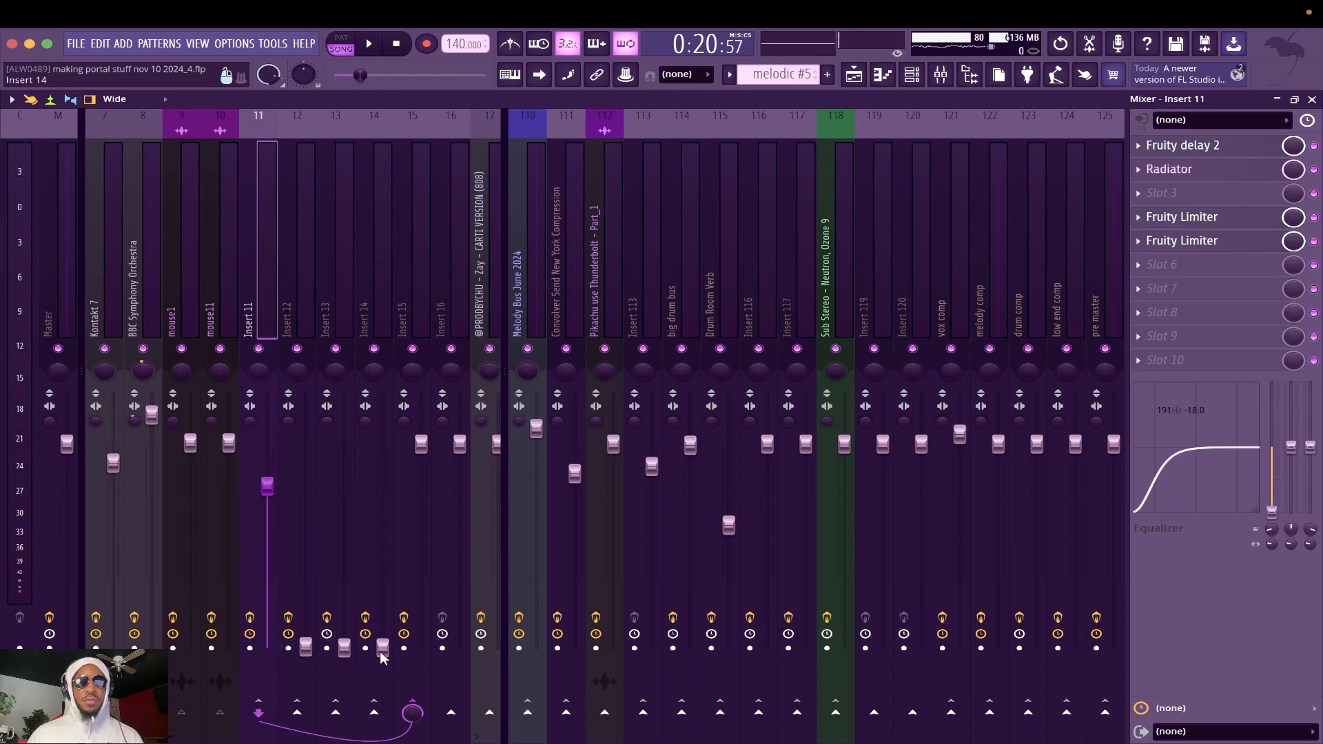
# Step: Play the arrangement from about bar 35 and watch the automated Insert 12 and Insert 14 faders in the mixer
pyautogui.press('F5')
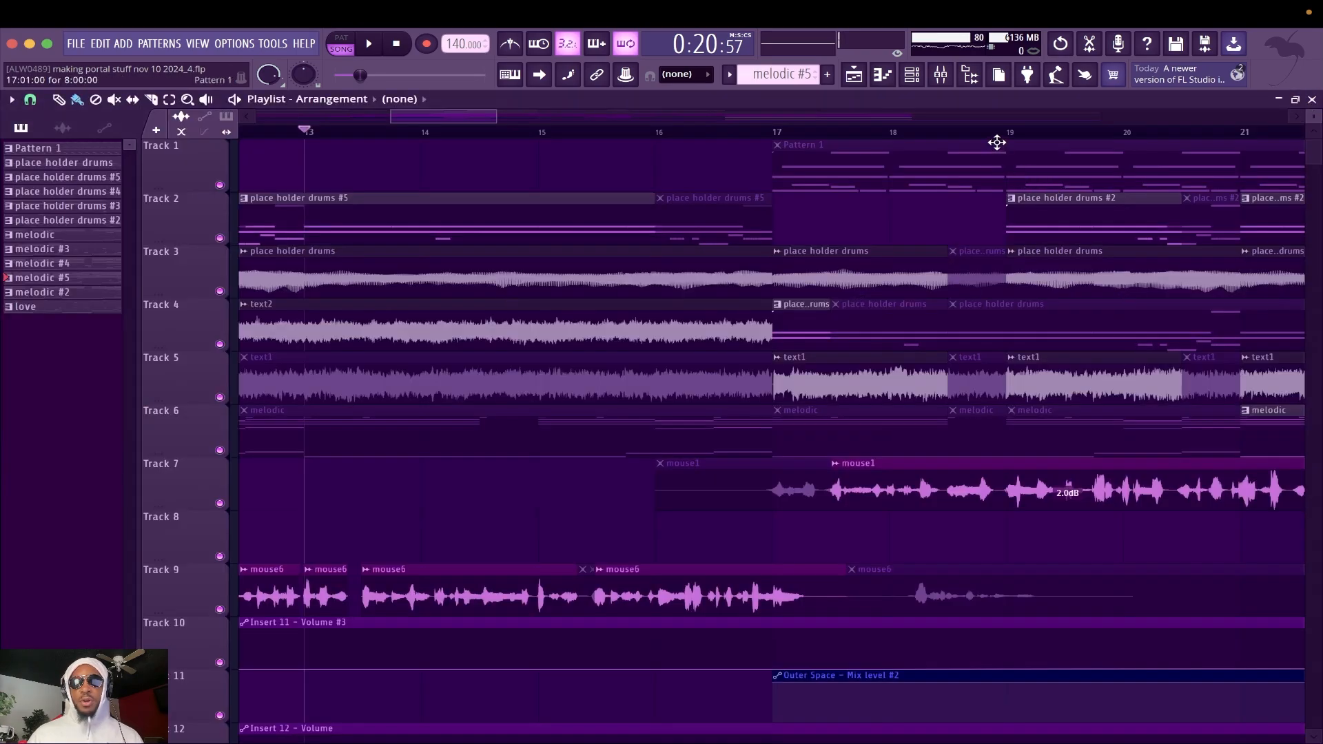
pyautogui.scroll(-8, 999, 134)
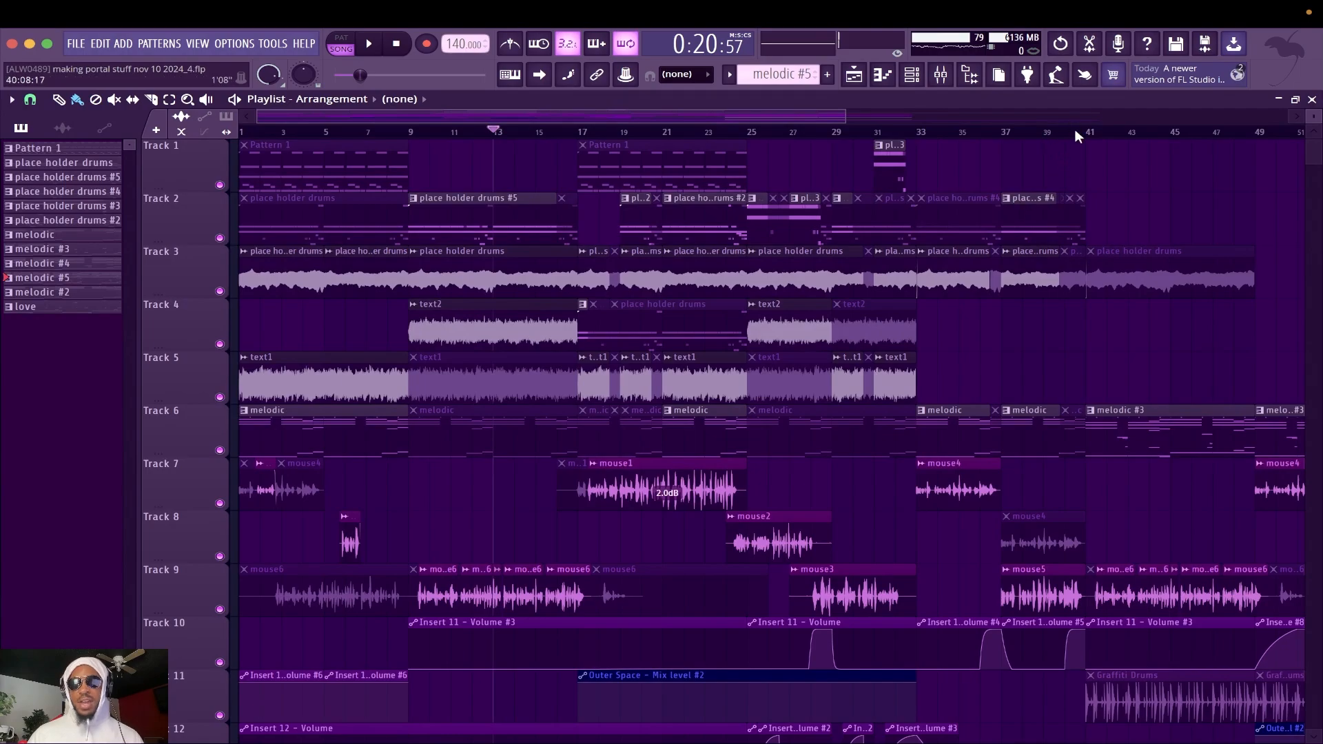
pyautogui.scroll(8, 1078, 135)
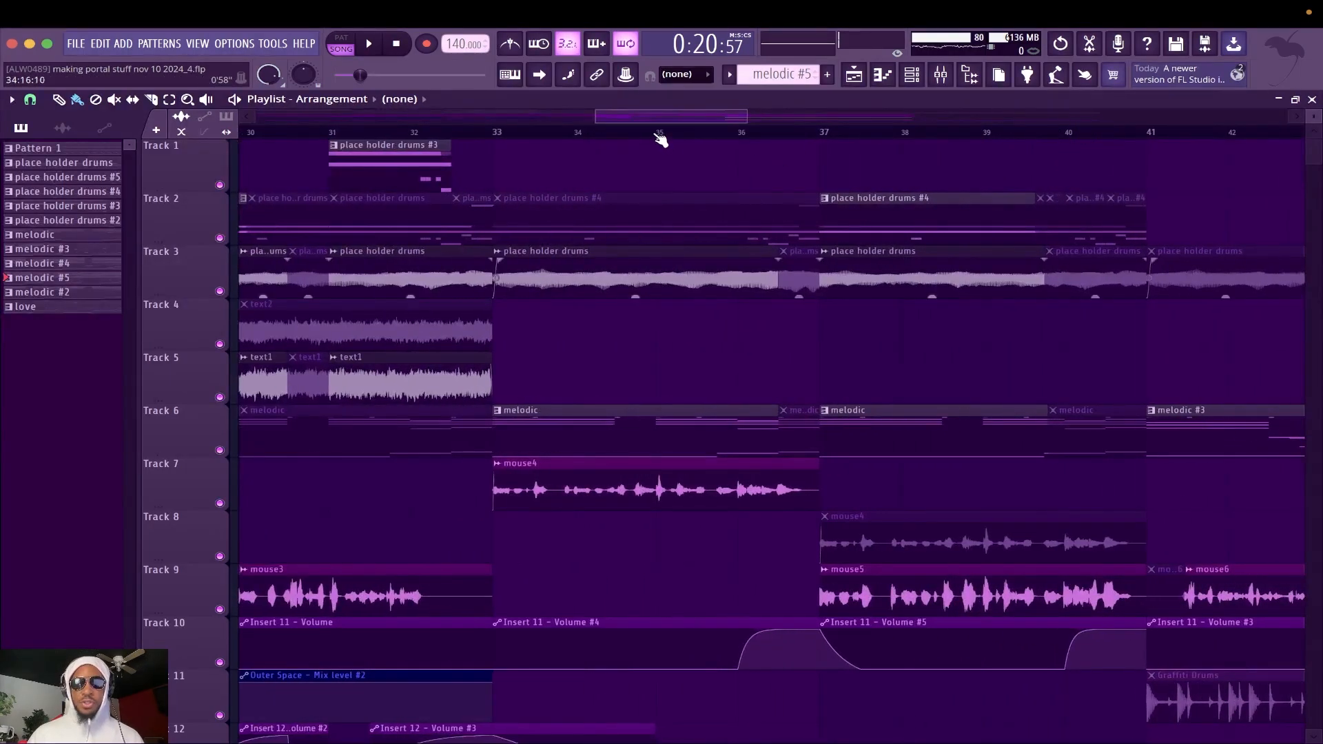
pyautogui.click(654, 132)
pyautogui.press('space')
pyautogui.press('F9')
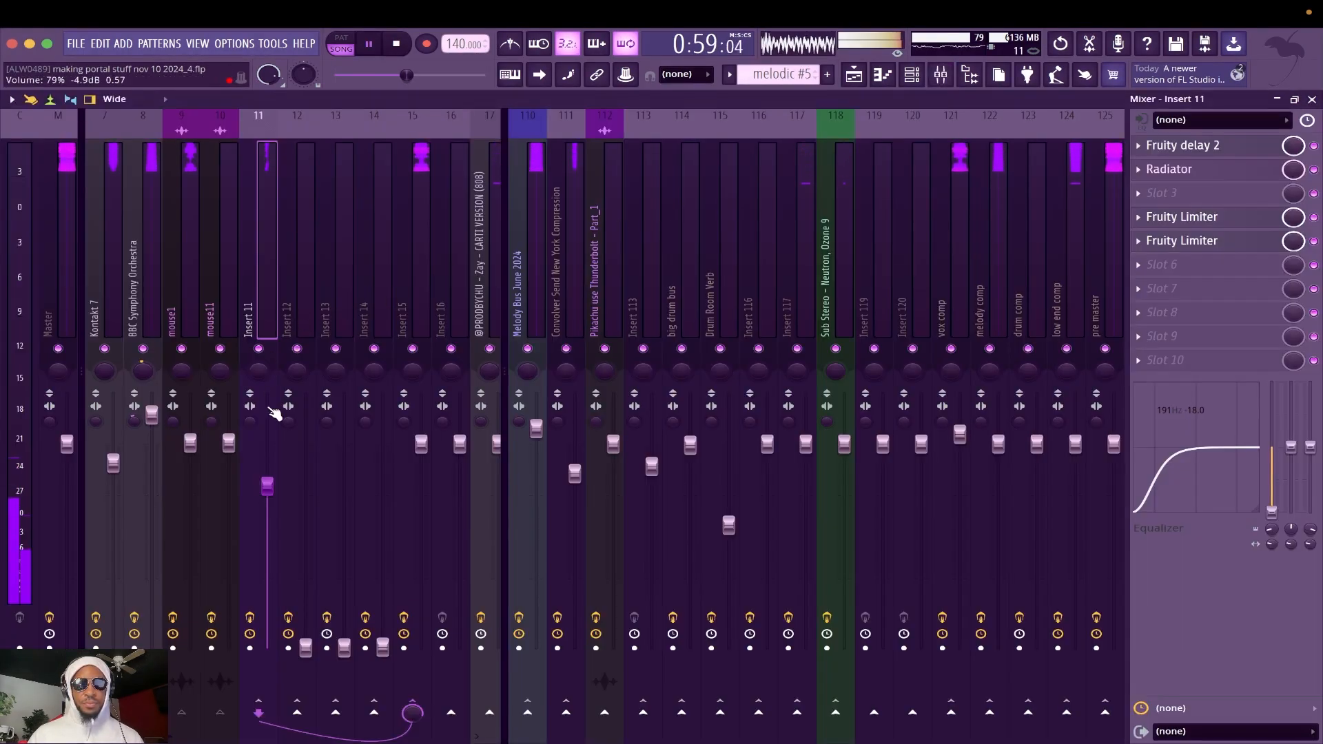
pyautogui.moveTo(306, 647); pyautogui.dragTo(306, 398)
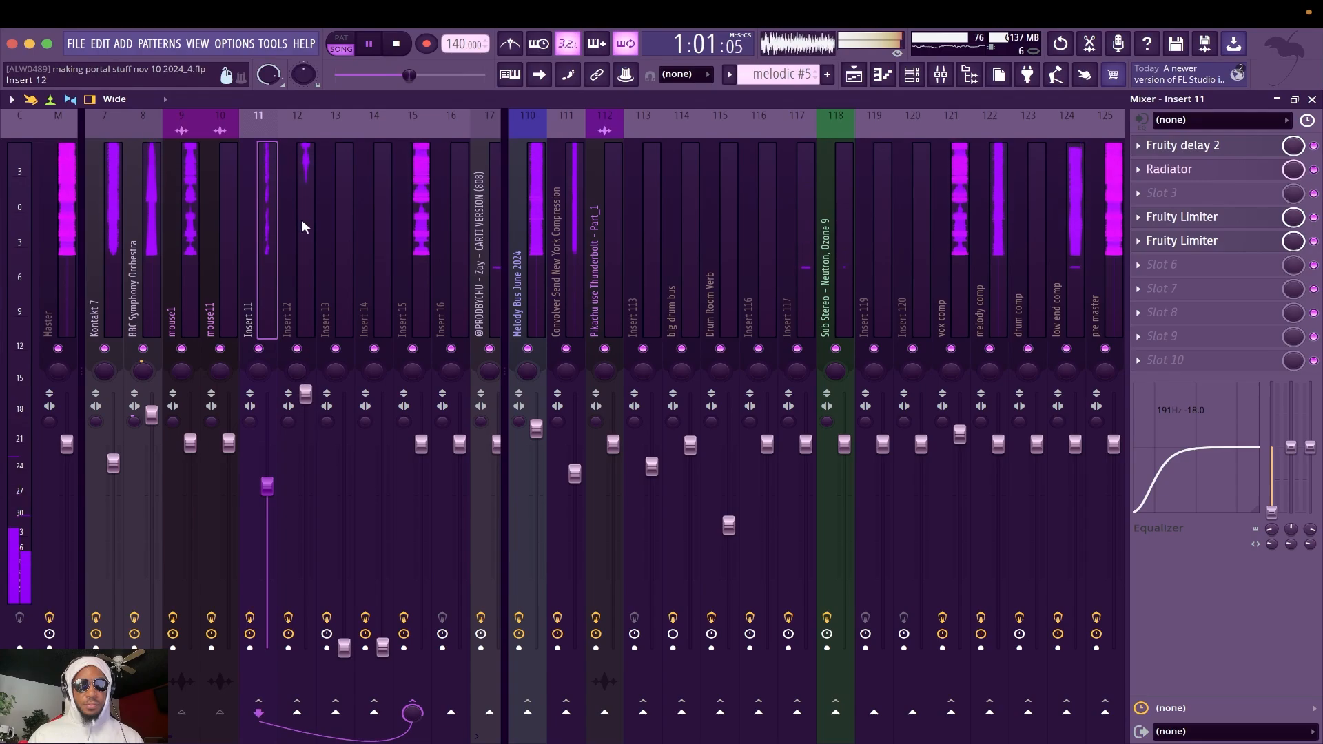
pyautogui.scroll(-10, 303, 209)
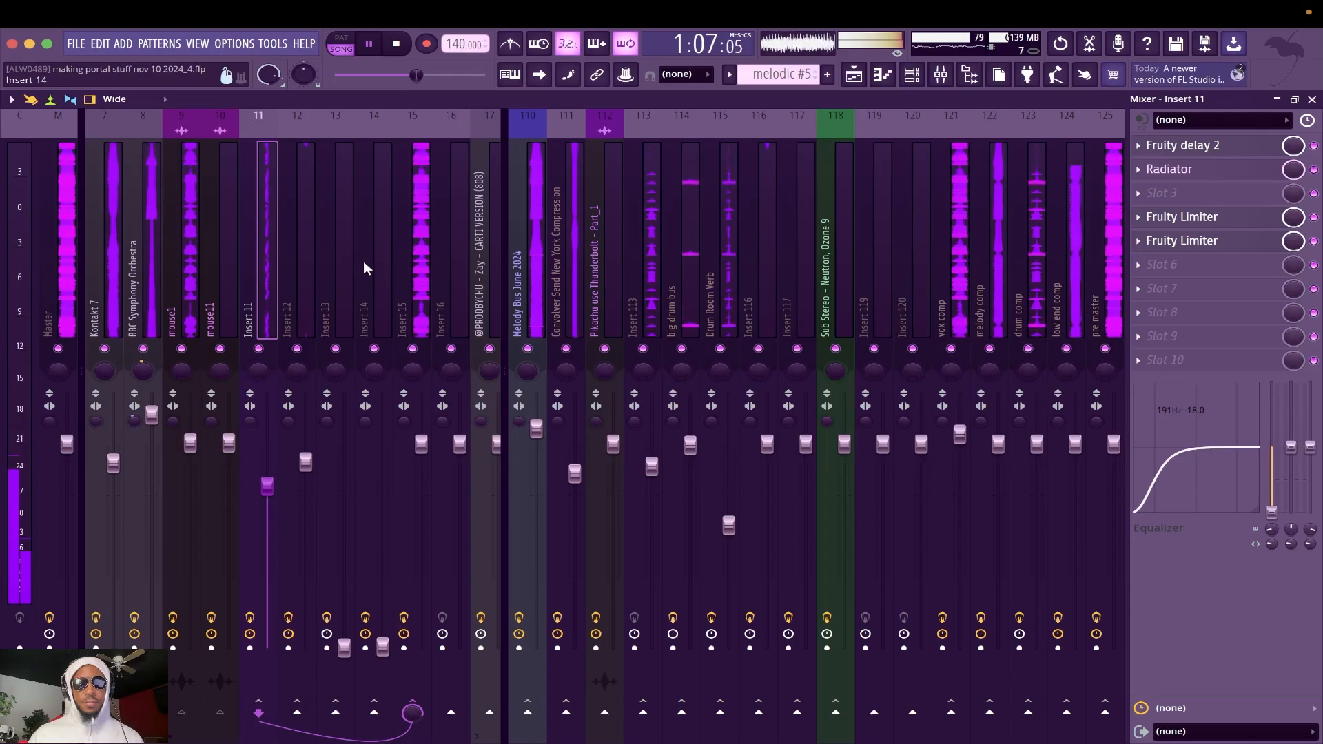
pyautogui.scroll(-10, 313, 261)
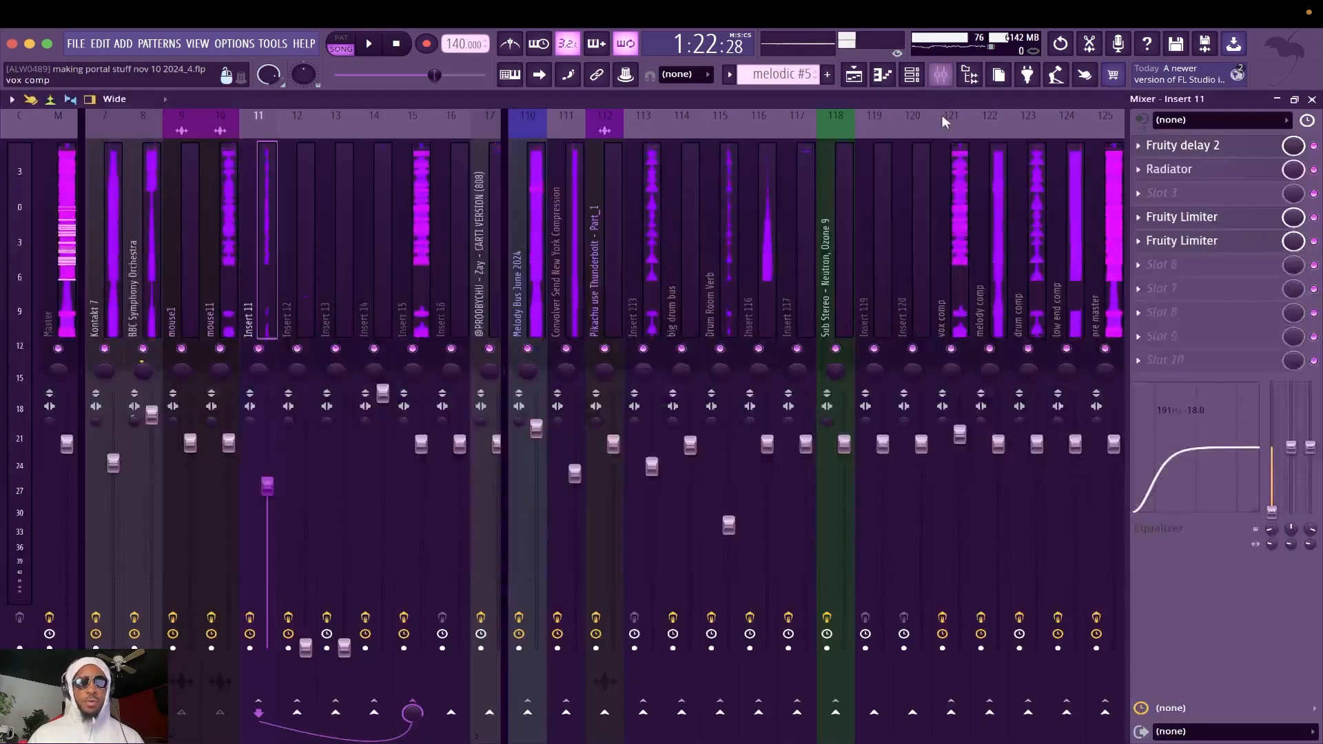
# Step: Play a further section of the song with the mixer open, watching Insert 12's automated fader, and stop playback
pyautogui.click(941, 74)
pyautogui.press('space')
pyautogui.moveTo(306, 647); pyautogui.dragTo(305, 460)
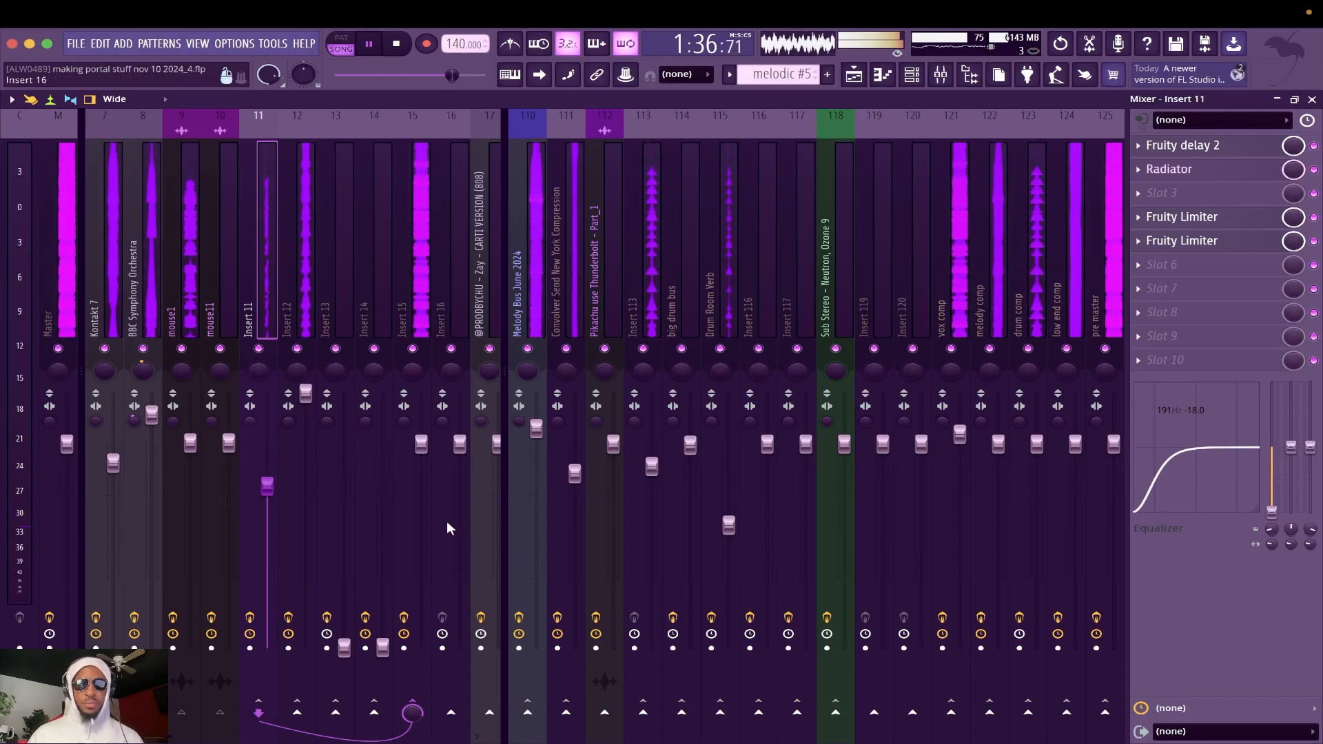
pyautogui.press('space')
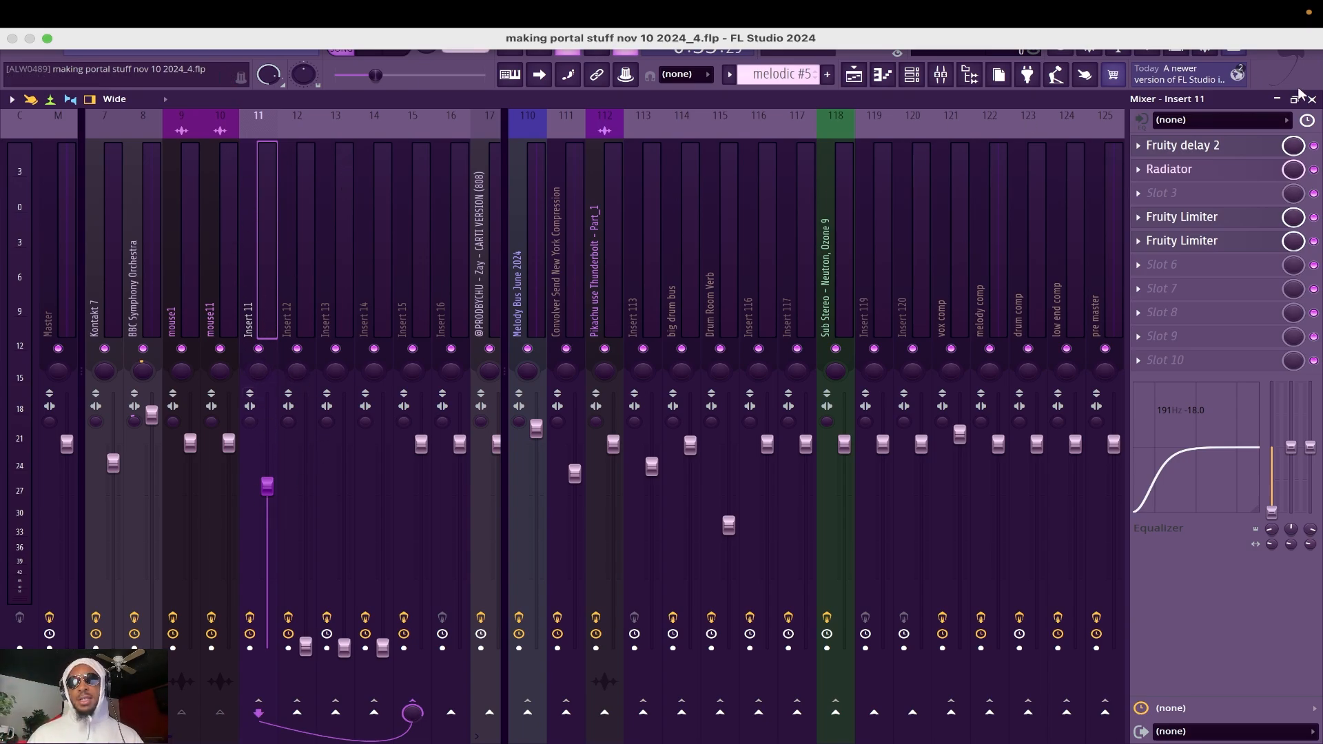
# Step: Open Fruity delay 2 on Insert 11 to view its settings and presets, and close it again
pyautogui.click(1261, 144)
pyautogui.rightClick(451, 252)
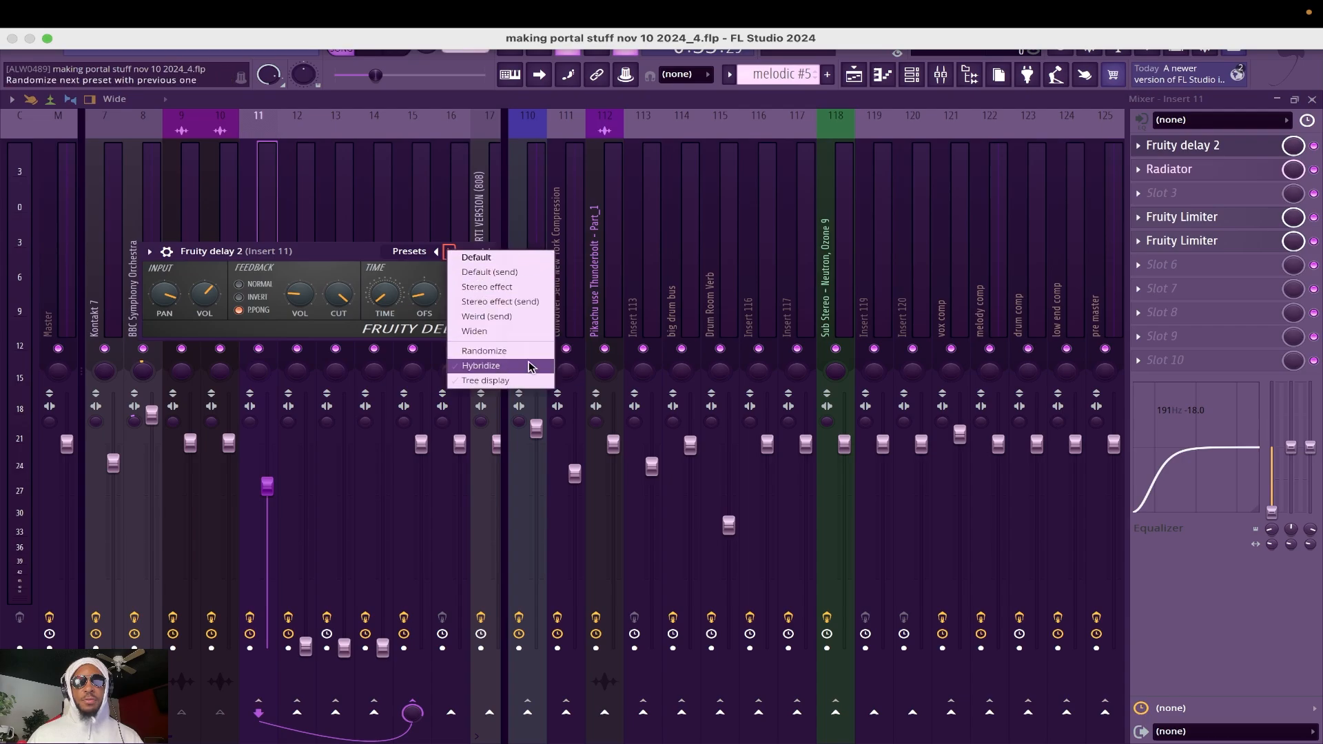
pyautogui.click(331, 260)
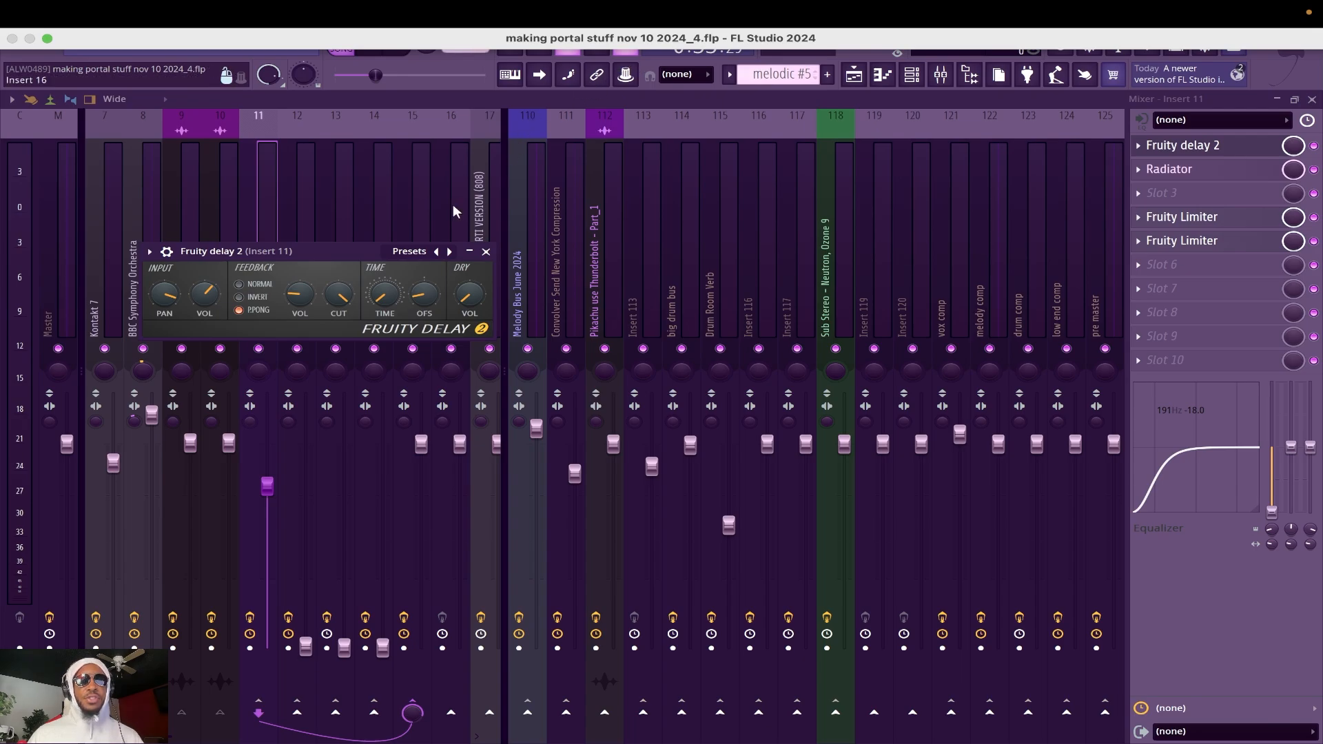
pyautogui.click(487, 251)
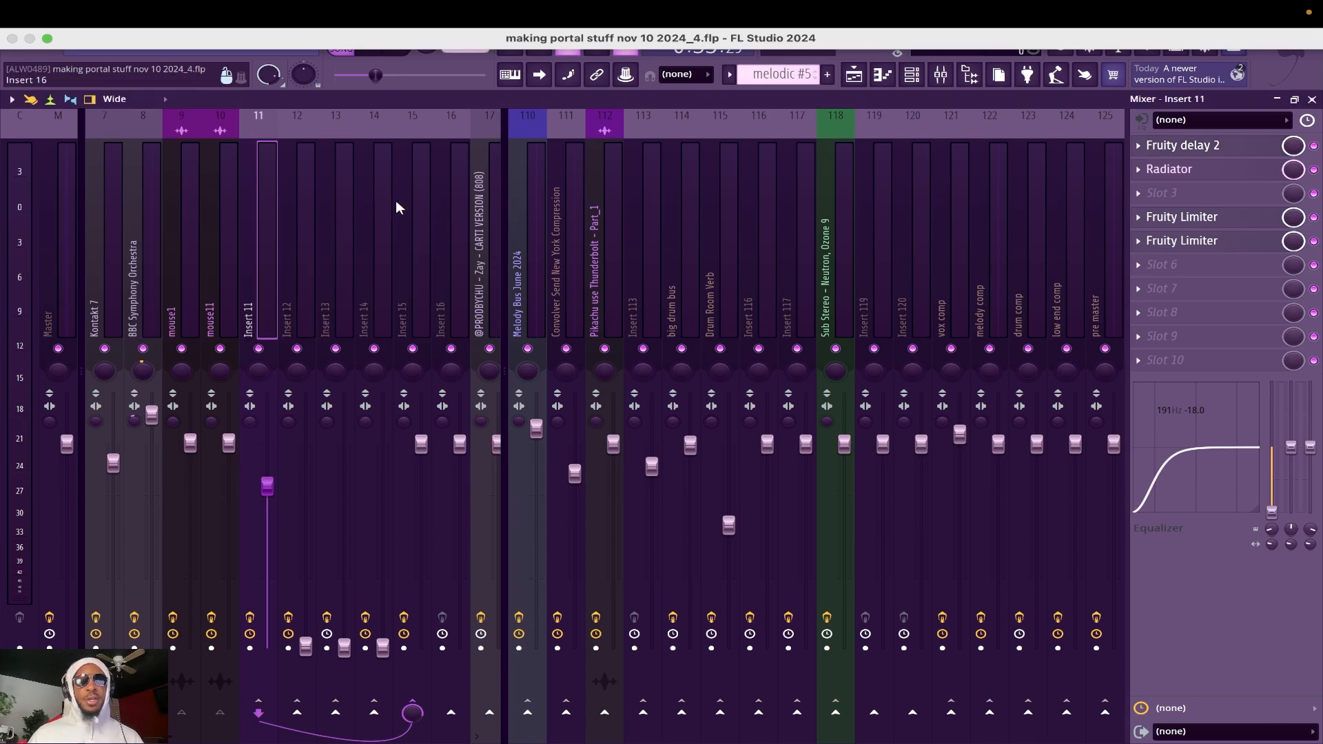
# Step: Mute the melody comp, drum comp, low end comp and pre master mixer tracks
pyautogui.click(989, 348)
pyautogui.click(1027, 348)
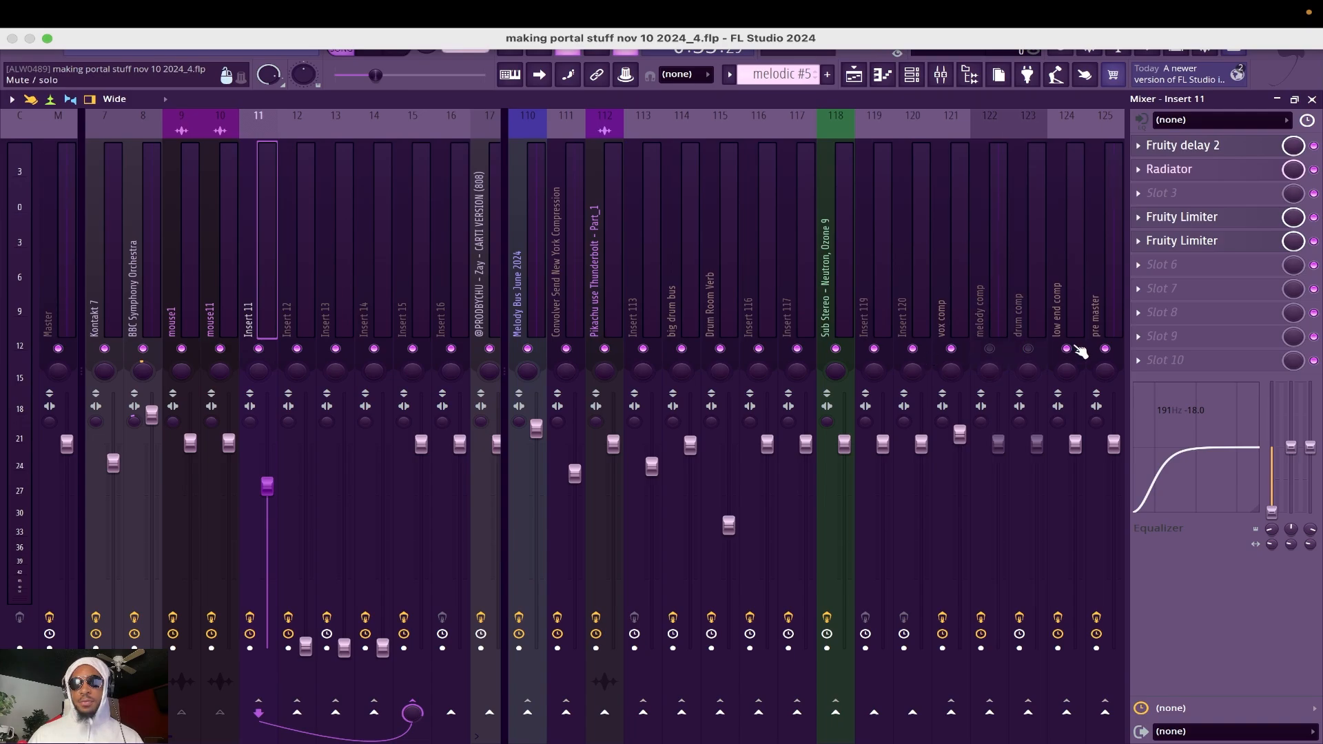
pyautogui.click(1066, 348)
pyautogui.click(1104, 349)
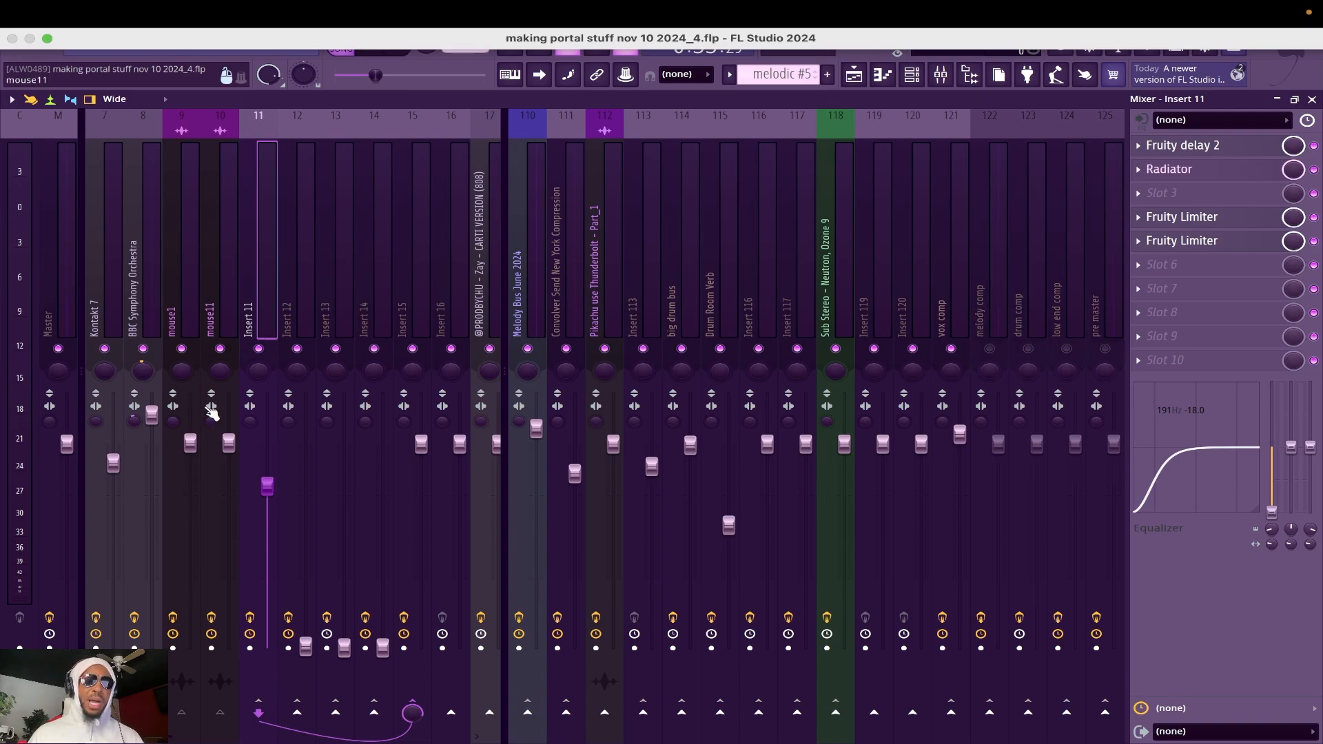
# Step: Play the song and compare the vocals with Insert 11 muted and unmuted
pyautogui.press('space')
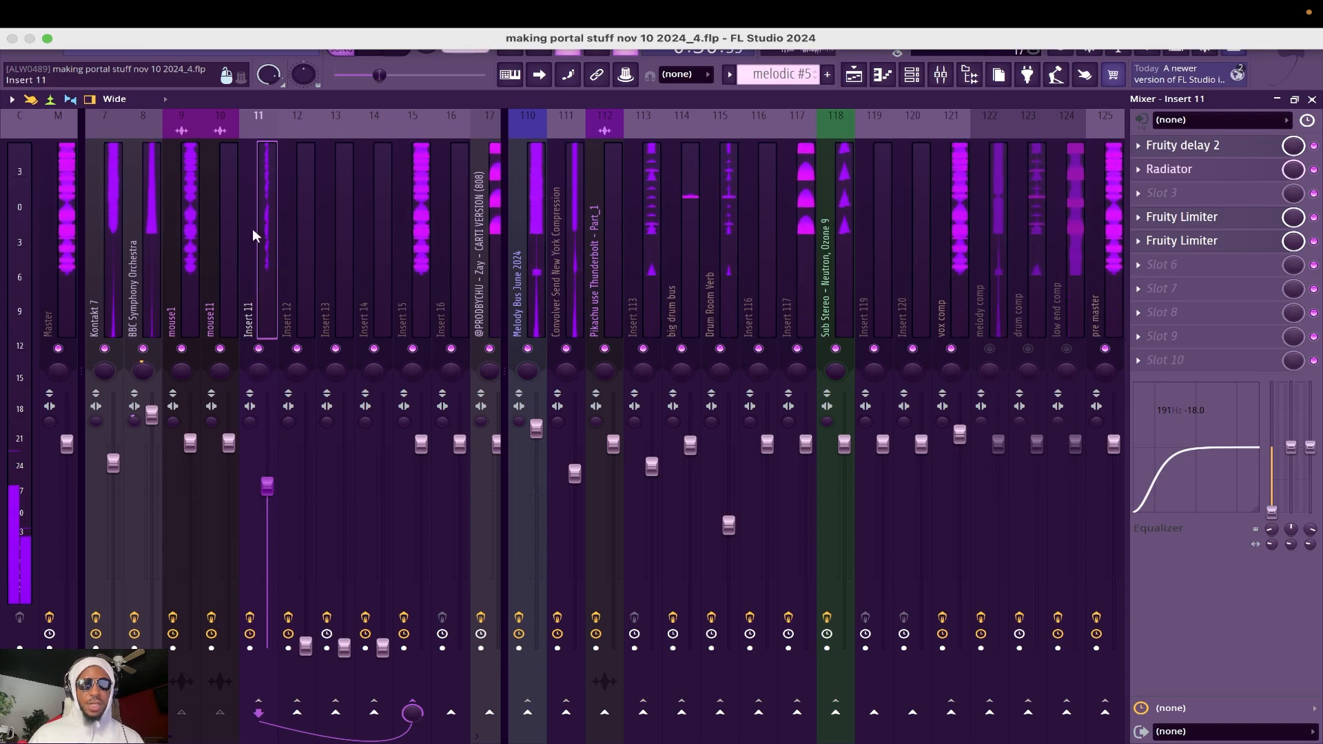
pyautogui.click(260, 349)
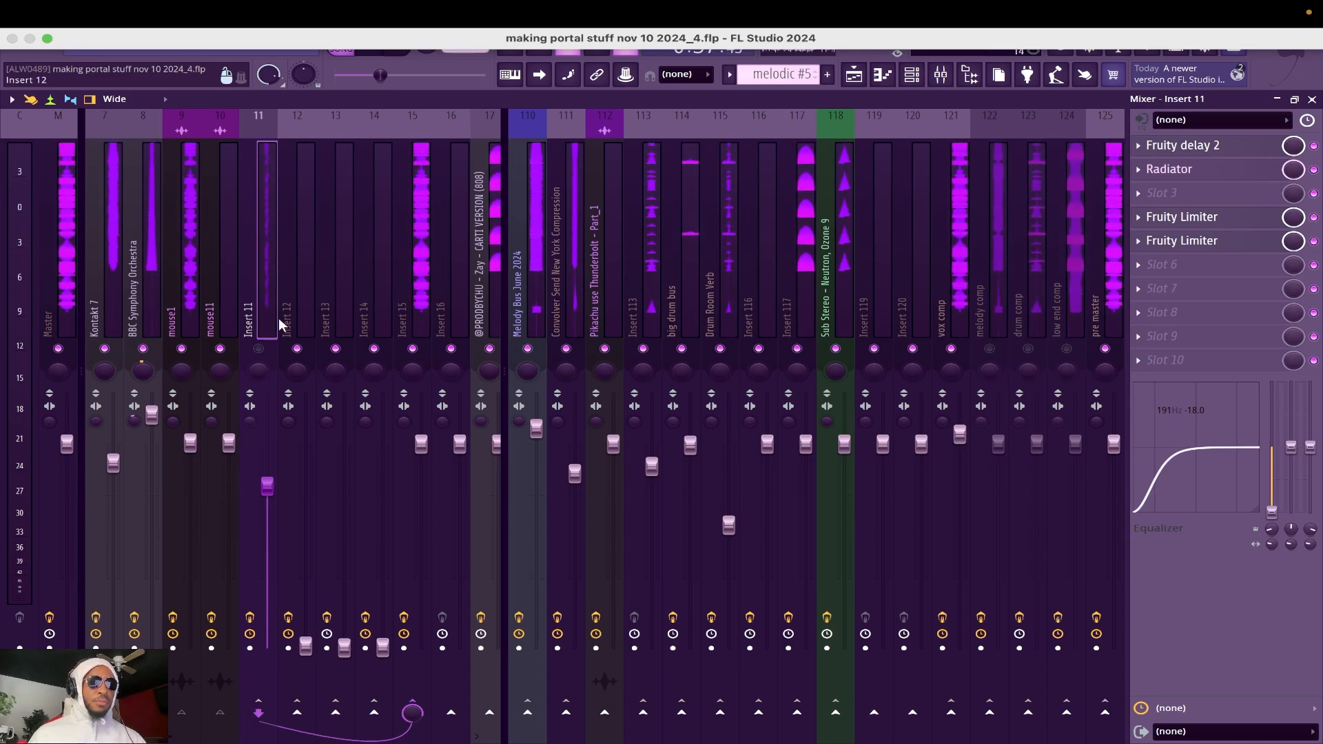
pyautogui.click(260, 349)
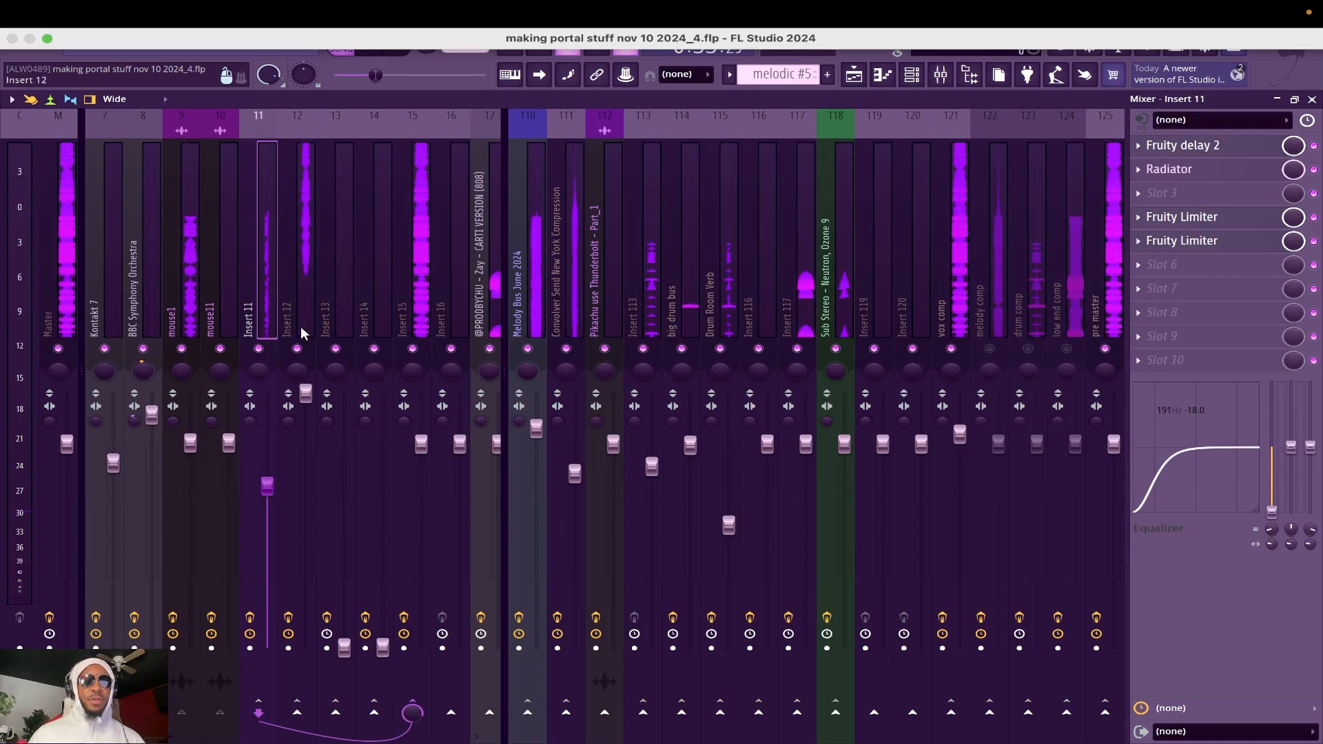
# Step: Move the song position back and examine the Fruity parametric EQ 2 curve on the mouse1 track, closing it when finished
pyautogui.moveTo(374, 75); pyautogui.dragTo(355, 76)
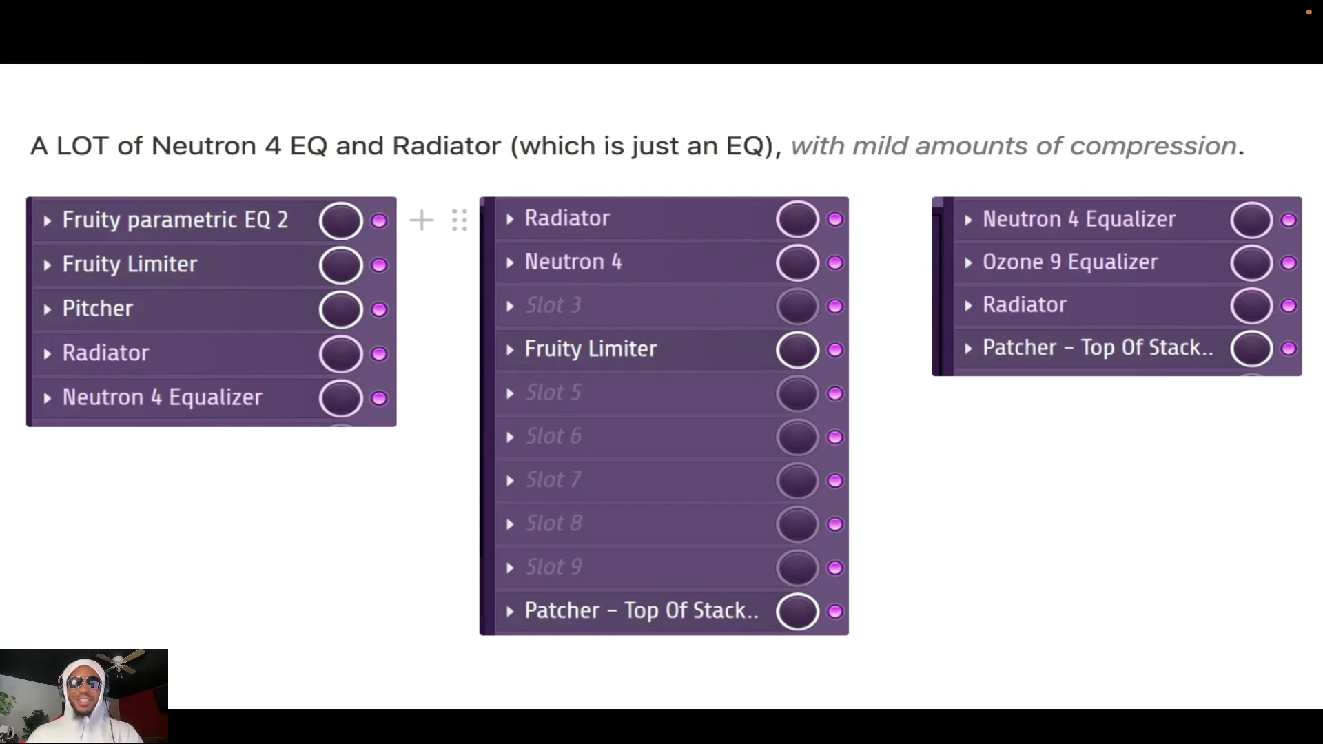
pyautogui.click(186, 311)
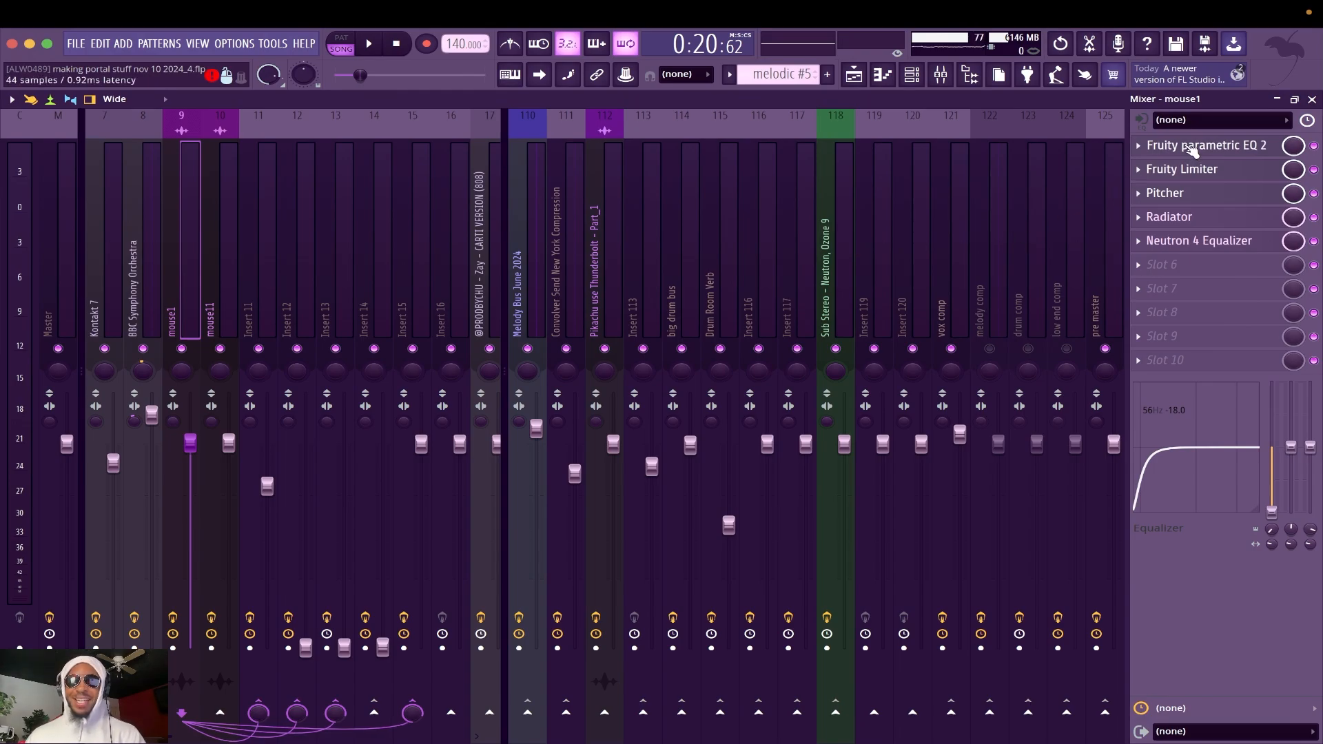
pyautogui.click(1183, 161)
pyautogui.moveTo(582, 170); pyautogui.dragTo(710, 181)
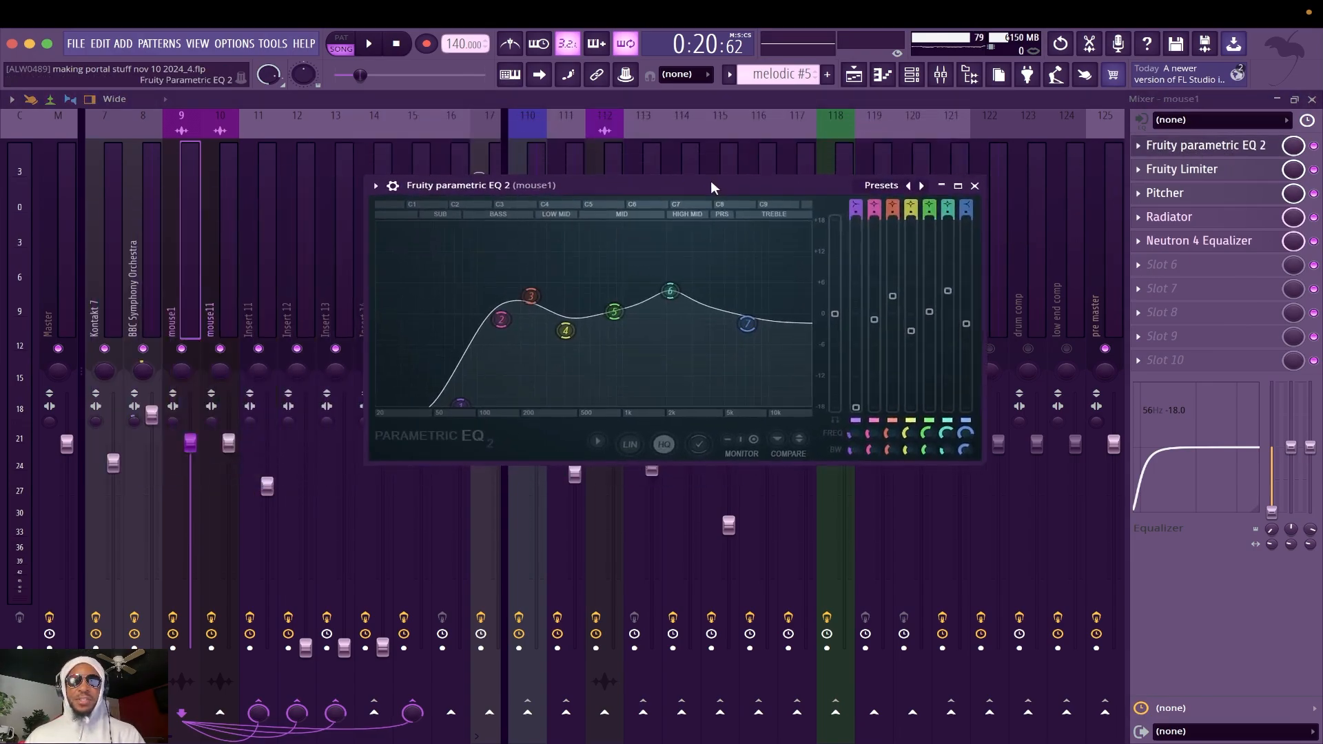
pyautogui.moveTo(626, 184); pyautogui.dragTo(595, 180)
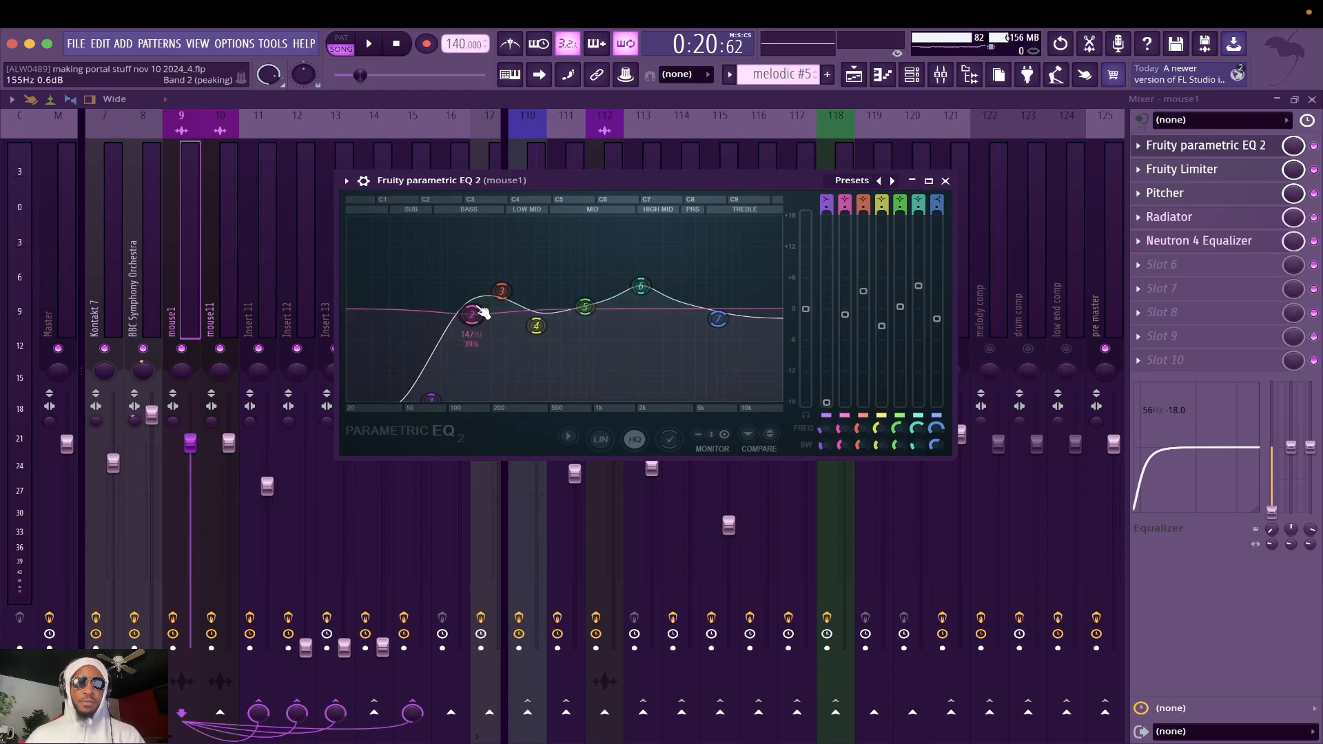
pyautogui.moveTo(555, 183); pyautogui.dragTo(563, 188)
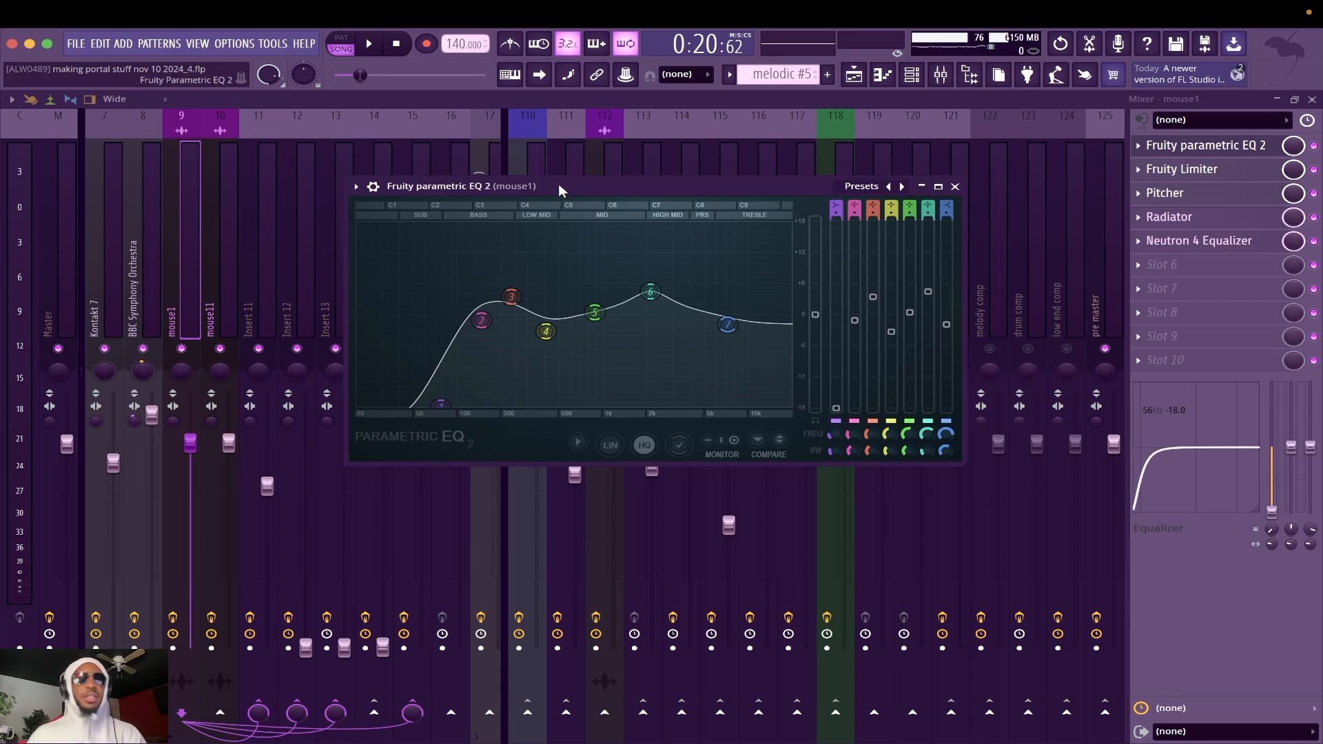
pyautogui.moveTo(558, 184)
pyautogui.mouseDown()
pyautogui.moveTo(592, 188)
pyautogui.moveTo(515, 160)
pyautogui.moveTo(538, 168)
pyautogui.mouseUp()
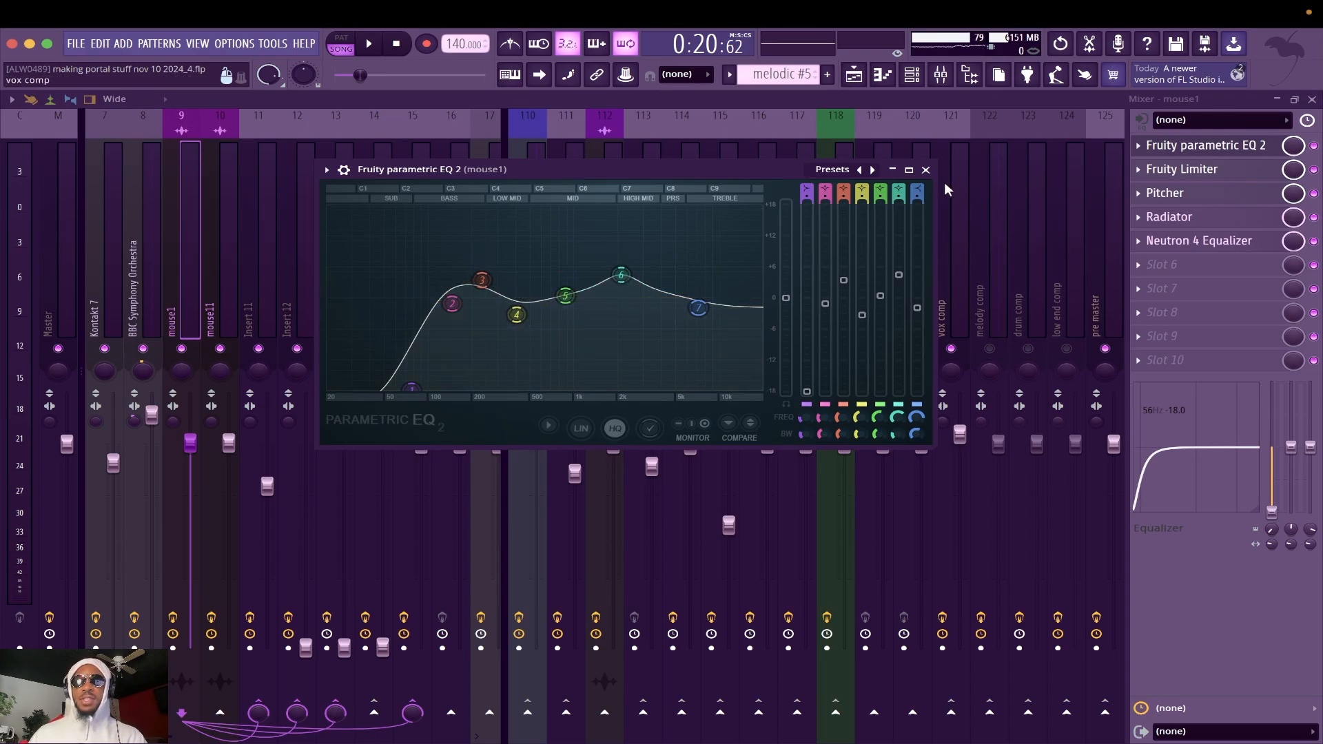
pyautogui.click(925, 169)
# Step: Open Fruity Limiter on the mouse1 track and view both its limiter and compressor settings
pyautogui.click(1188, 169)
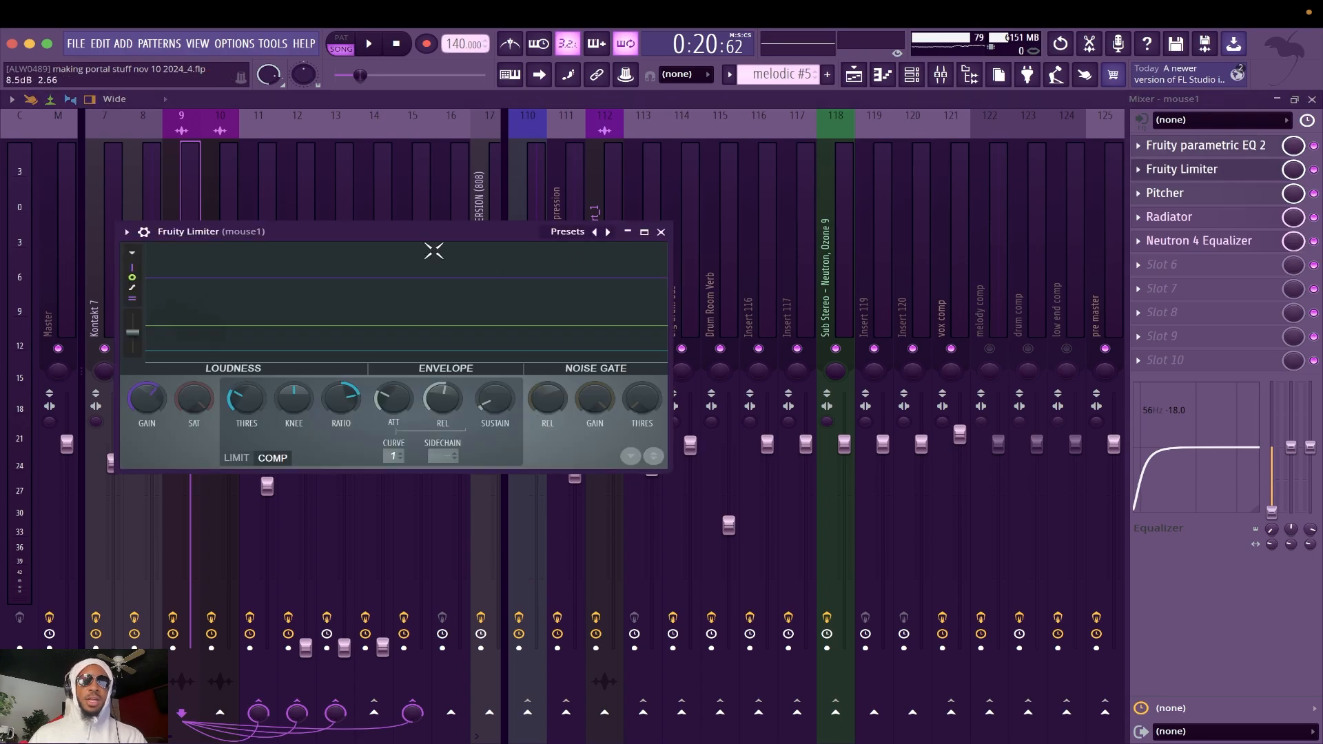
pyautogui.moveTo(559, 227); pyautogui.dragTo(895, 176)
pyautogui.click(580, 408)
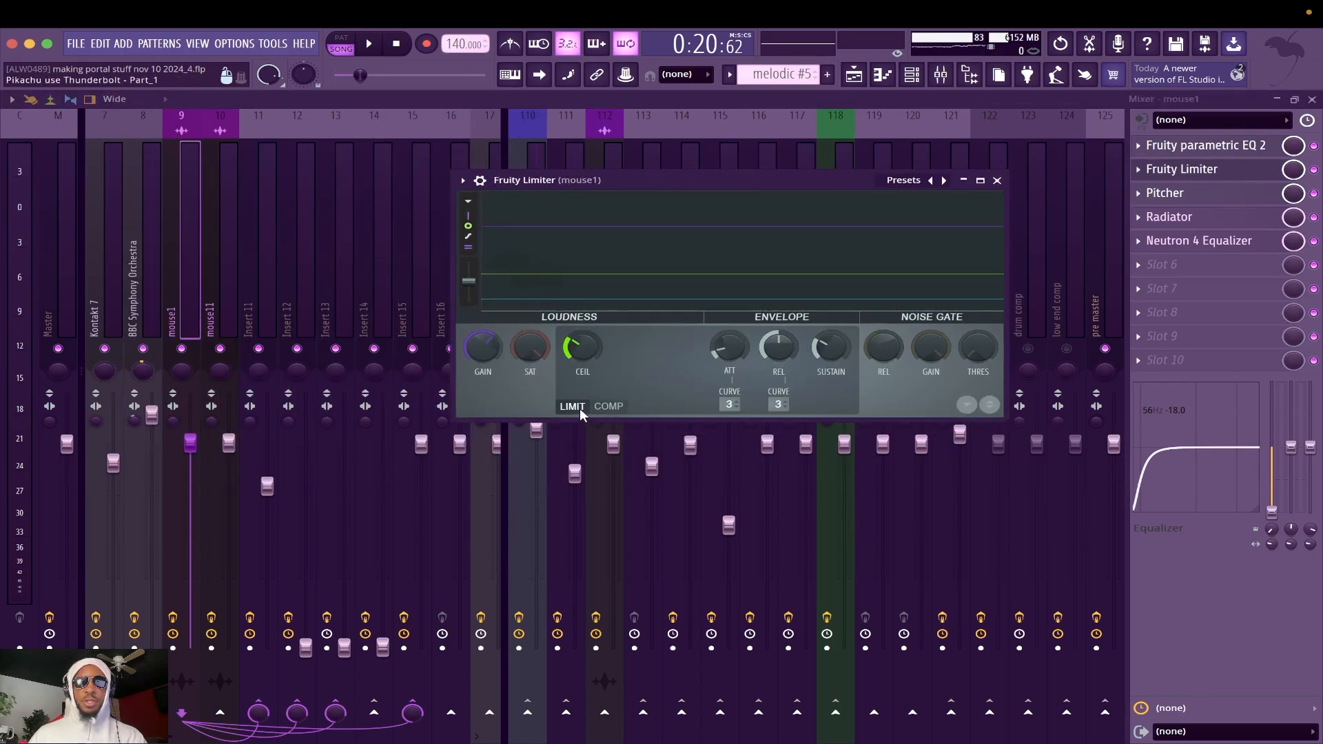
pyautogui.moveTo(733, 180); pyautogui.dragTo(627, 180)
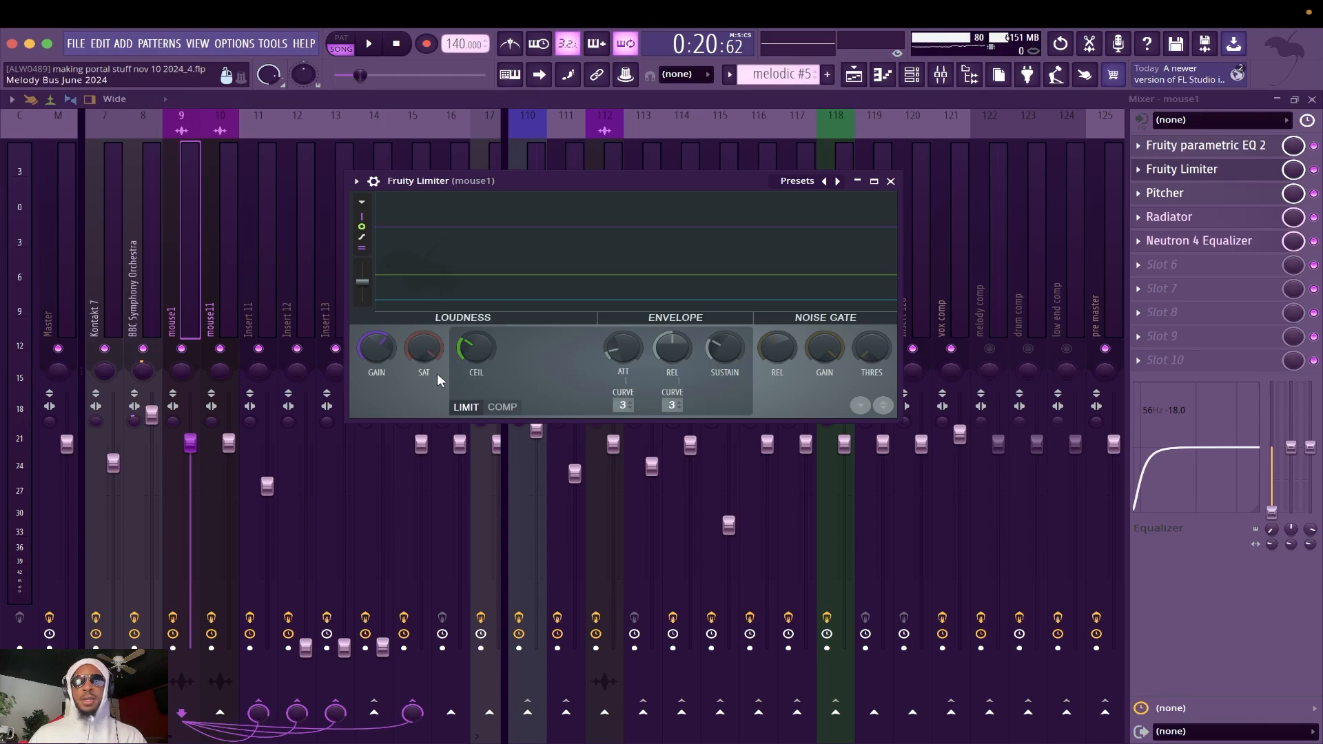
pyautogui.click(505, 405)
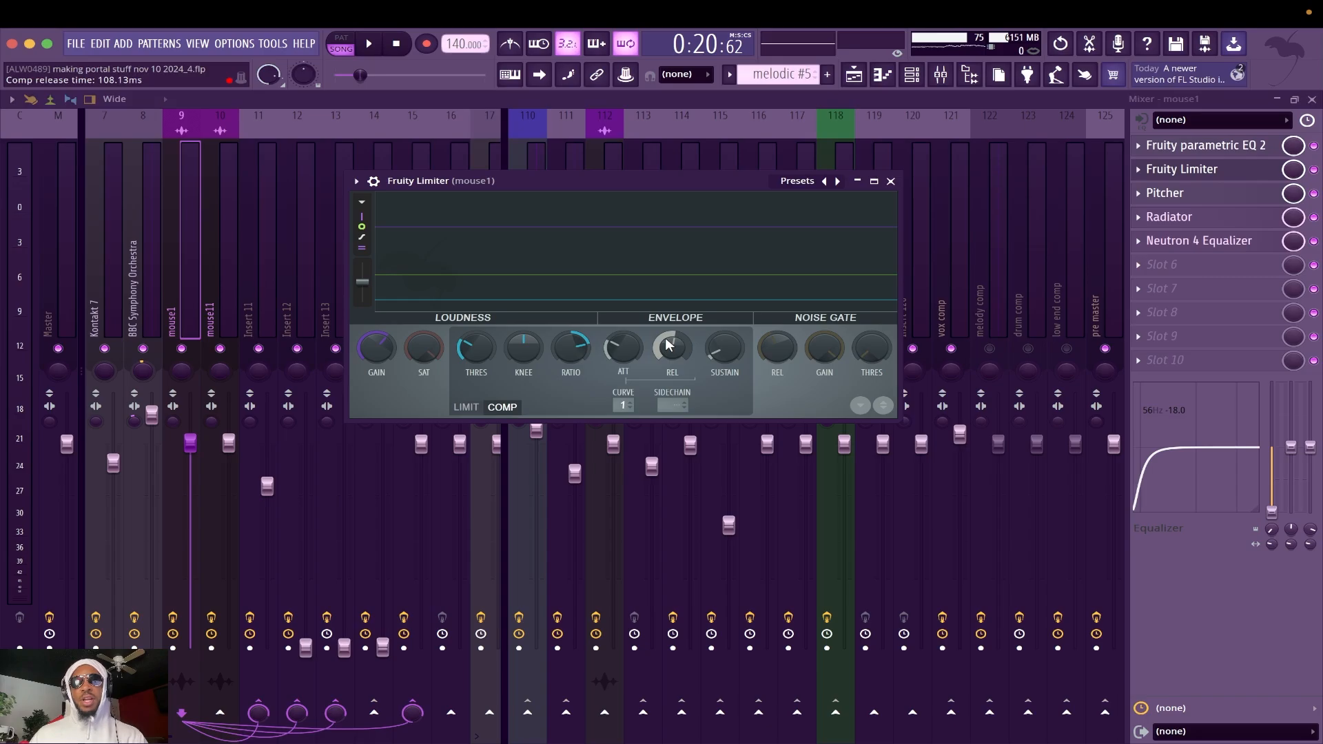
pyautogui.moveTo(697, 184); pyautogui.dragTo(728, 235)
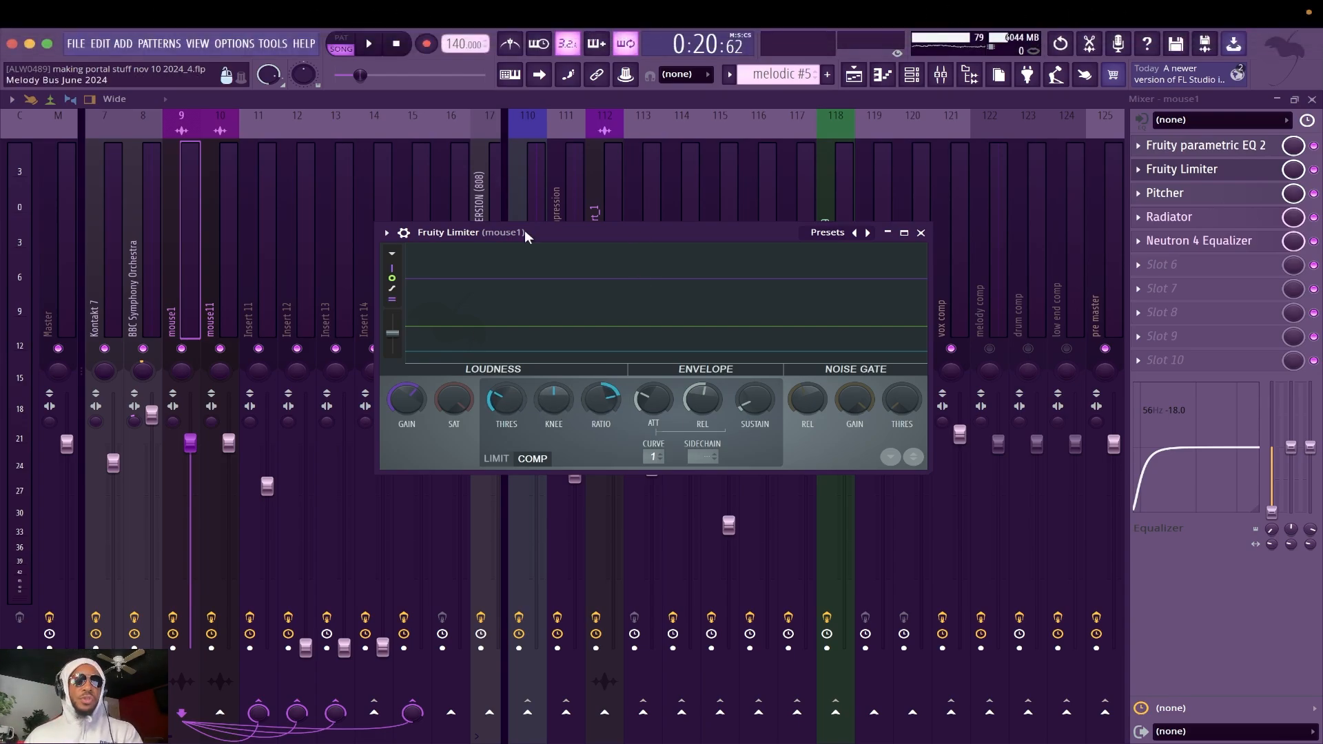
pyautogui.moveTo(701, 228); pyautogui.dragTo(726, 283)
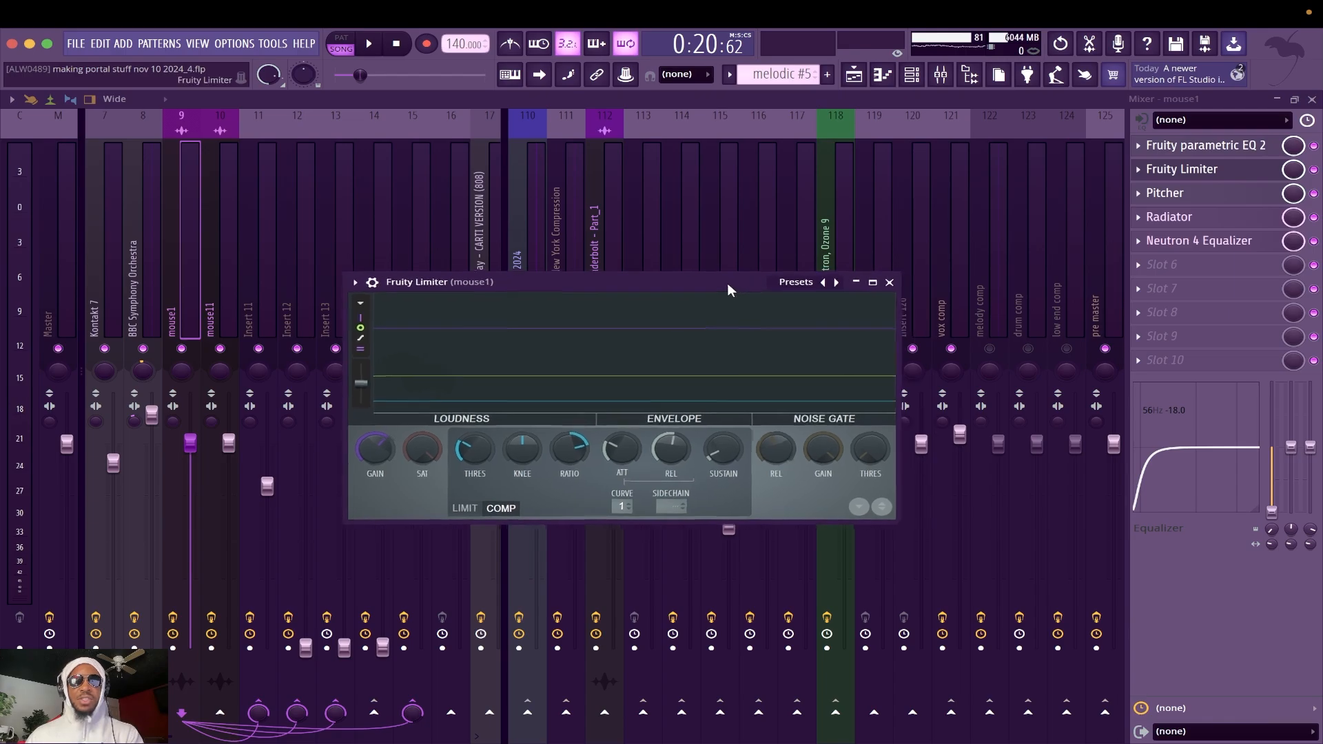
# Step: View Pitcher and Radiator on the mouse1 track, and play the song briefly to watch Radiator's heat meter
pyautogui.click(1164, 193)
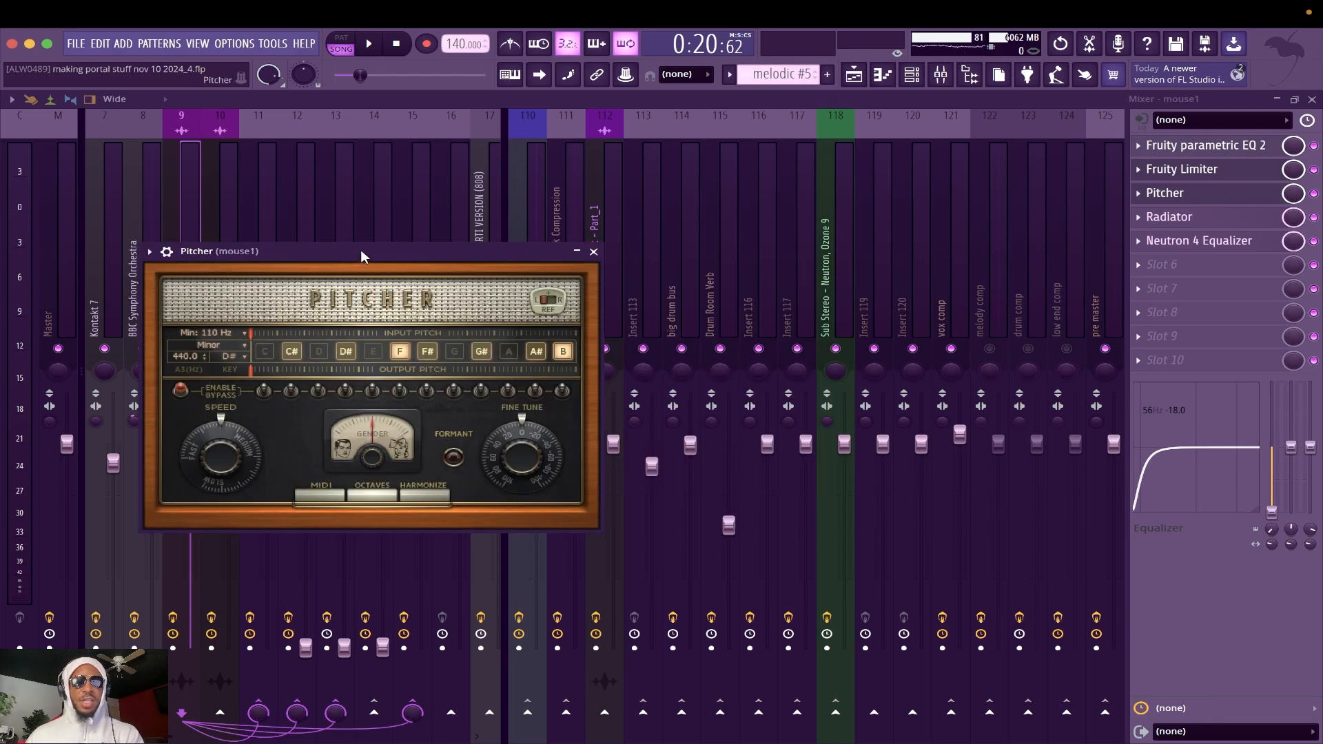
pyautogui.moveTo(221, 248); pyautogui.dragTo(437, 225)
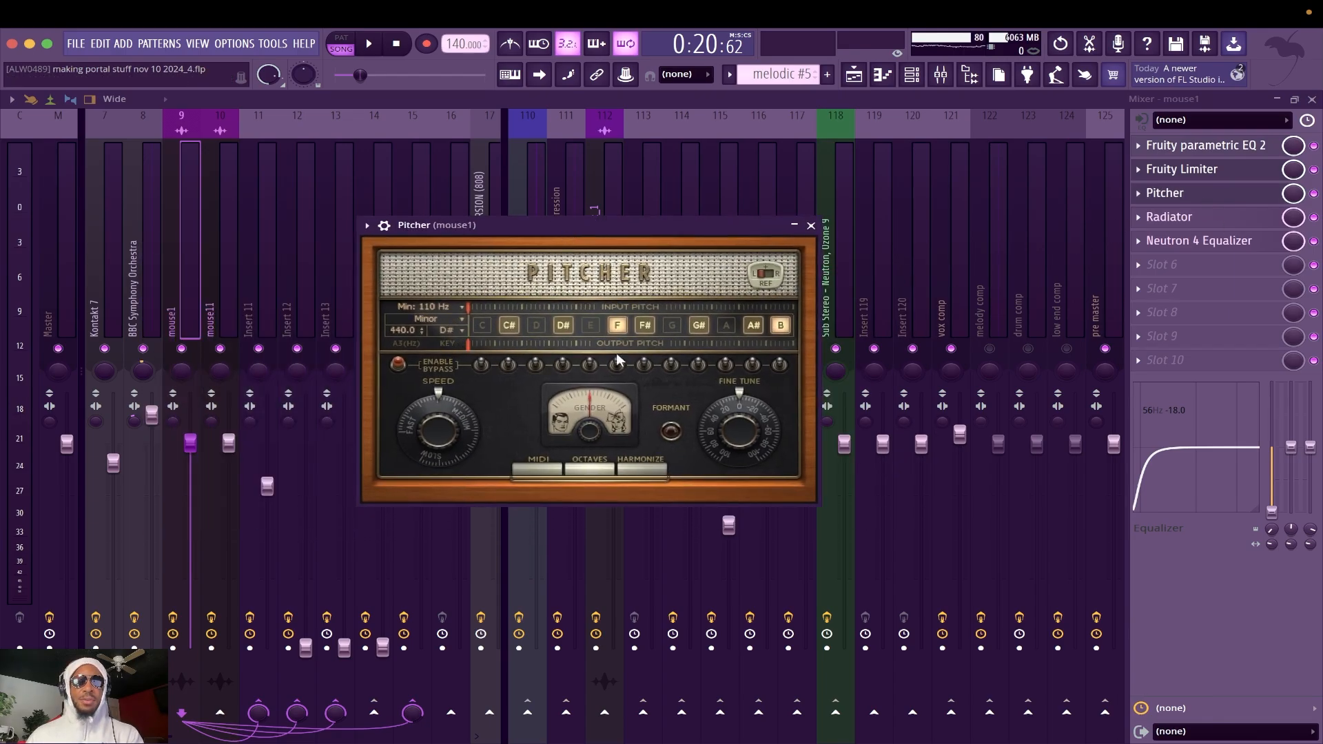
pyautogui.click(1169, 216)
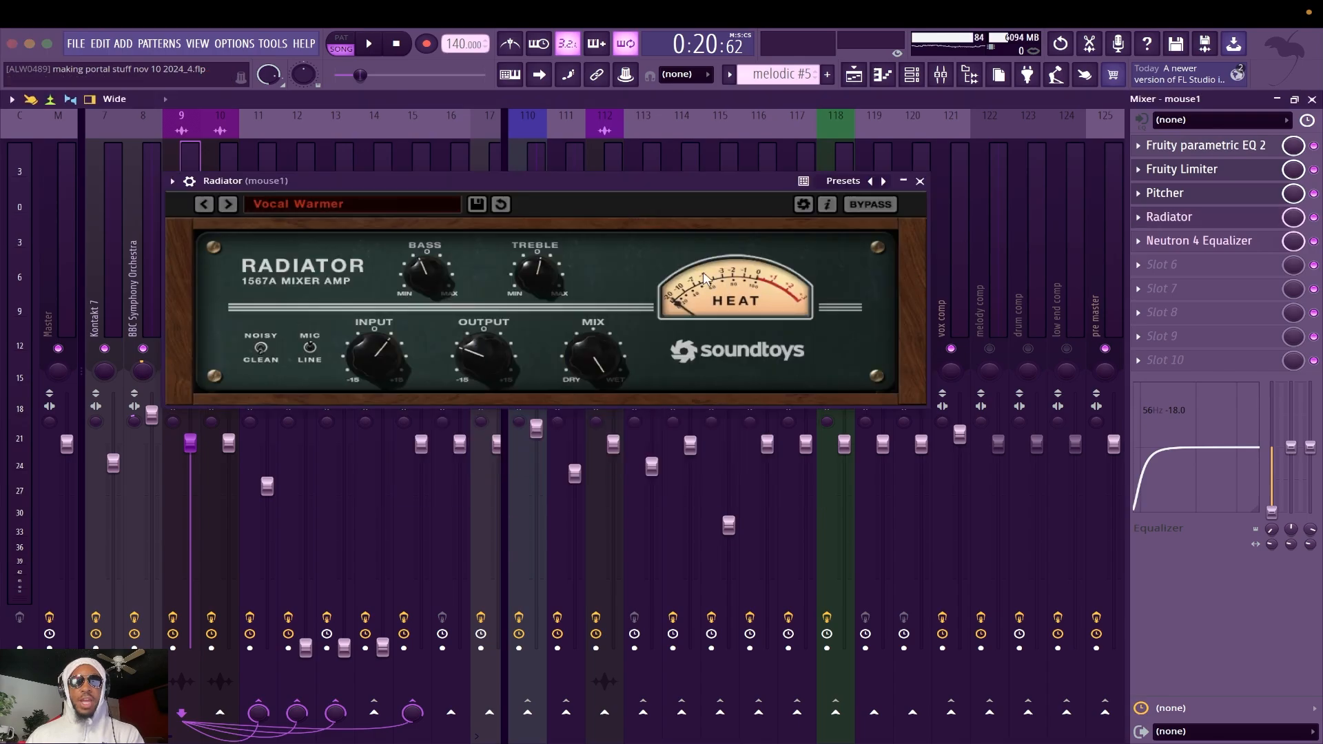
pyautogui.moveTo(638, 179); pyautogui.dragTo(719, 254)
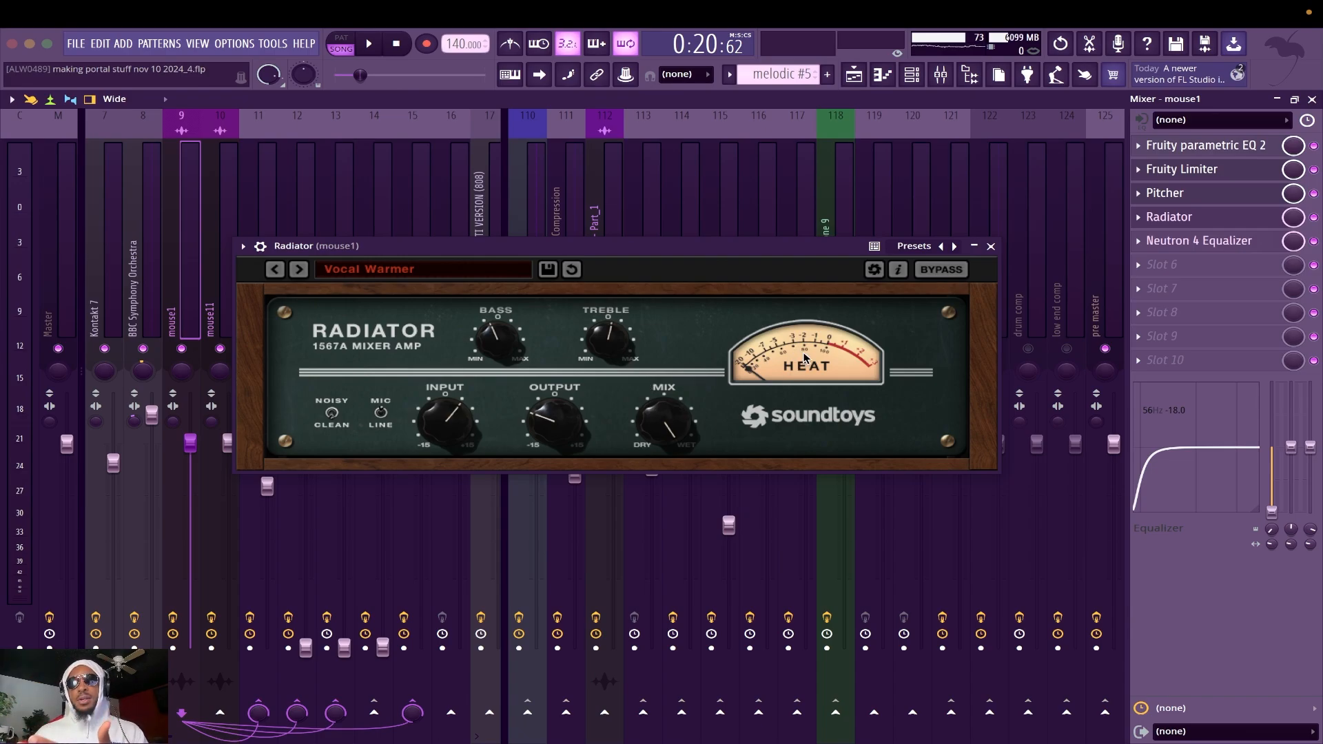
pyautogui.press('space')
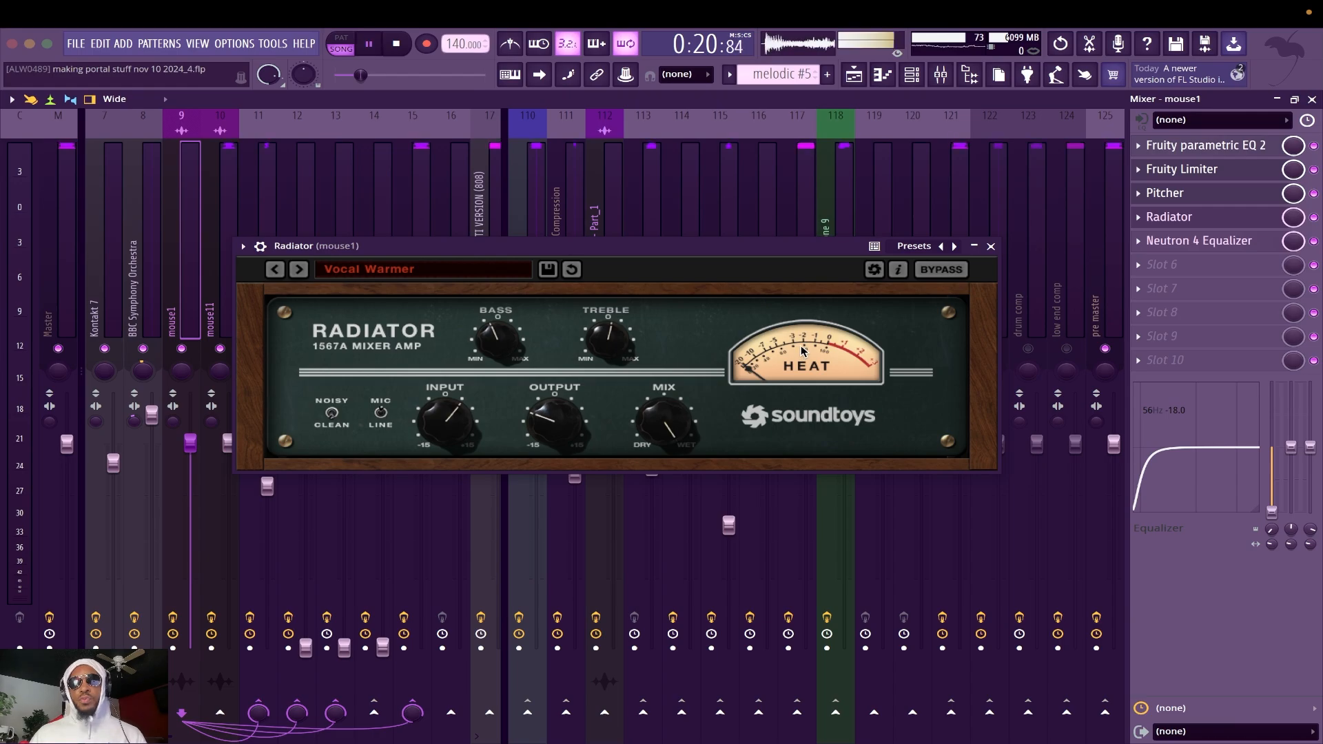
pyautogui.press('space')
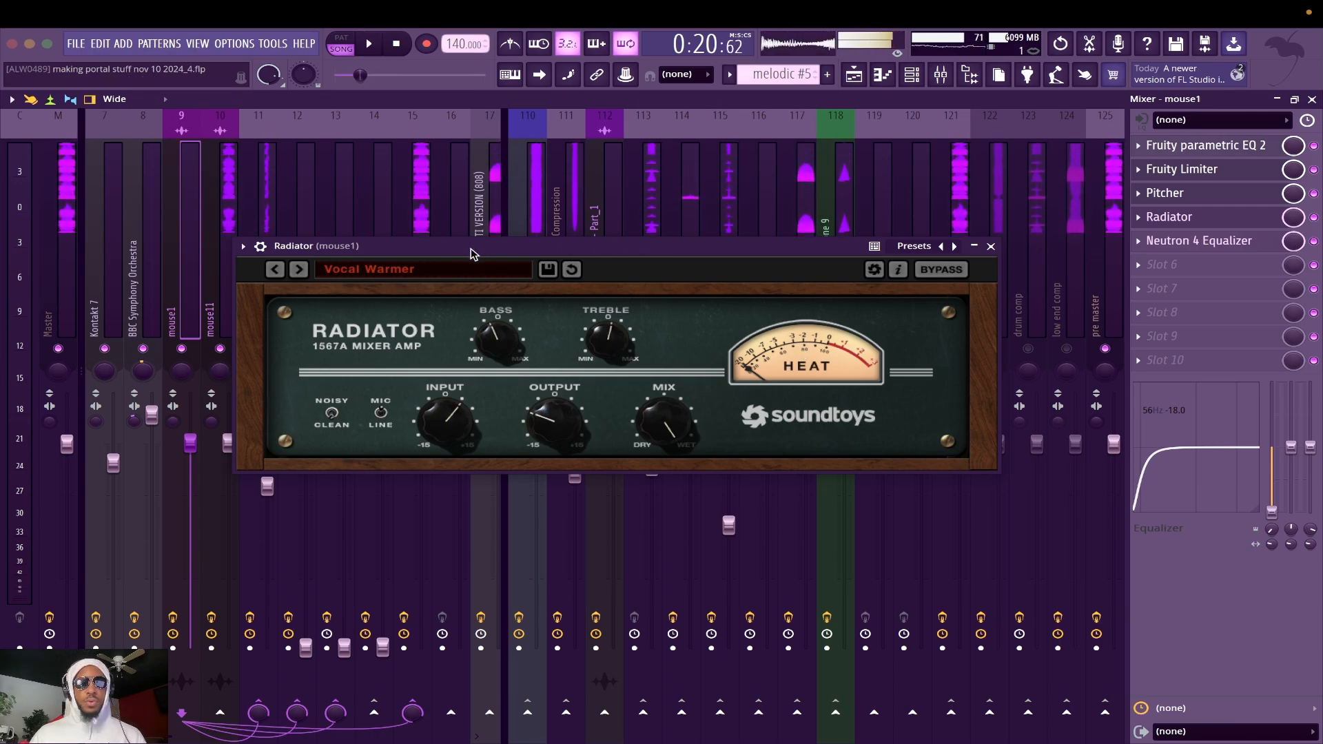
# Step: Open Radiator on the mouse11 track and play the song several times, watching the heat meter respond to the vocal
pyautogui.press('Right')
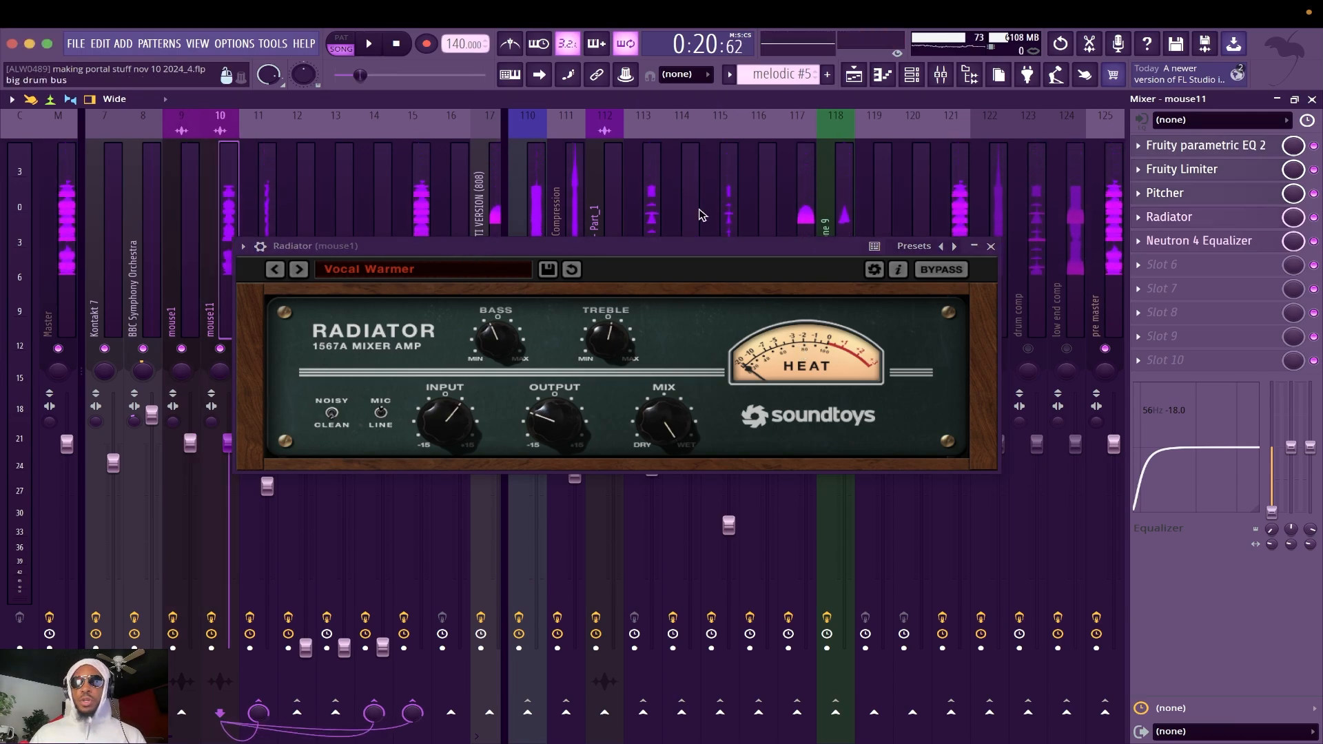
pyautogui.click(1202, 217)
pyautogui.press('space')
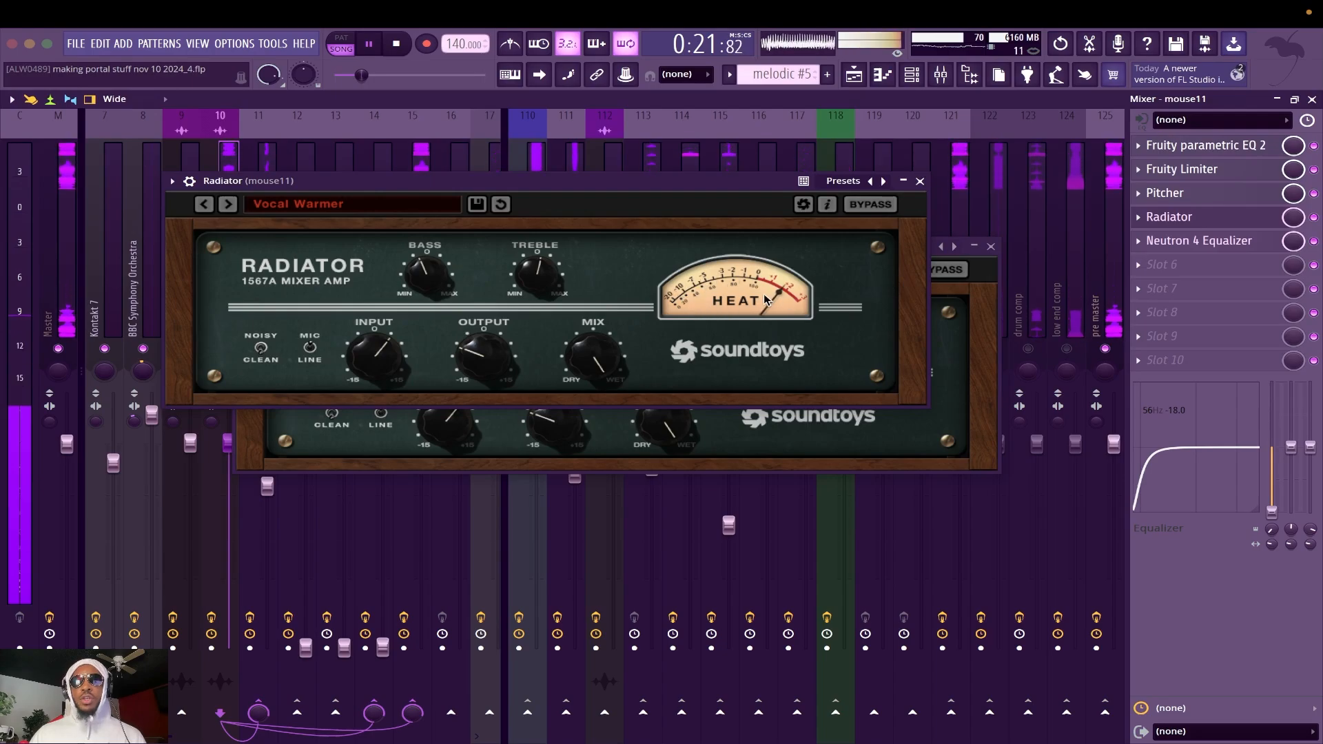
pyautogui.press('space')
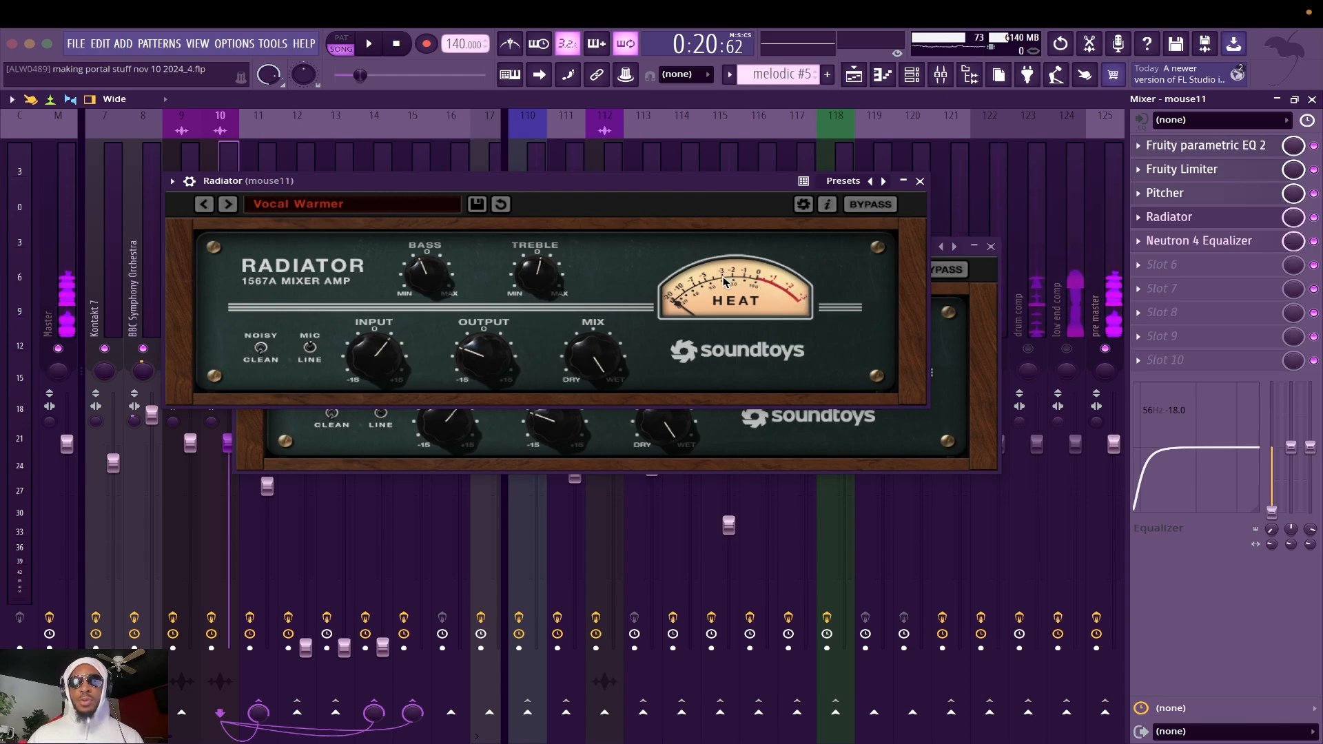
pyautogui.press('space')
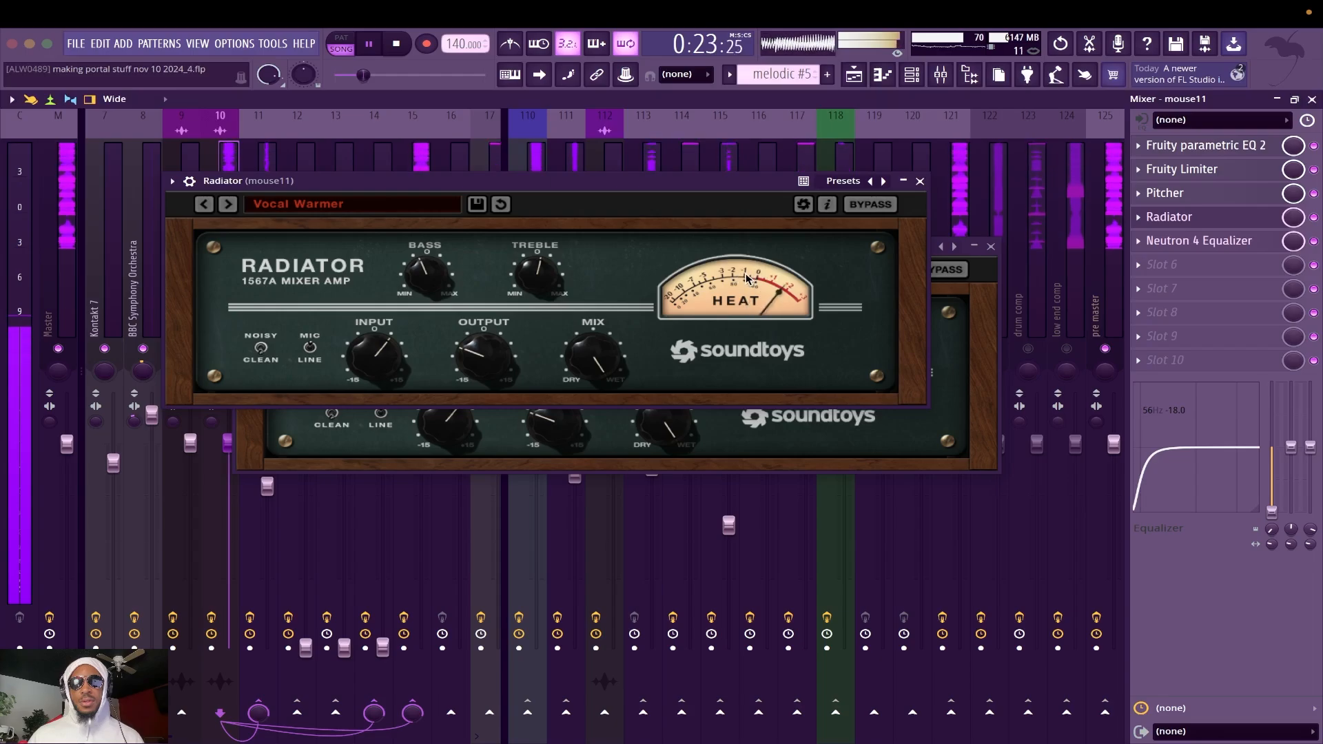
pyautogui.press('space')
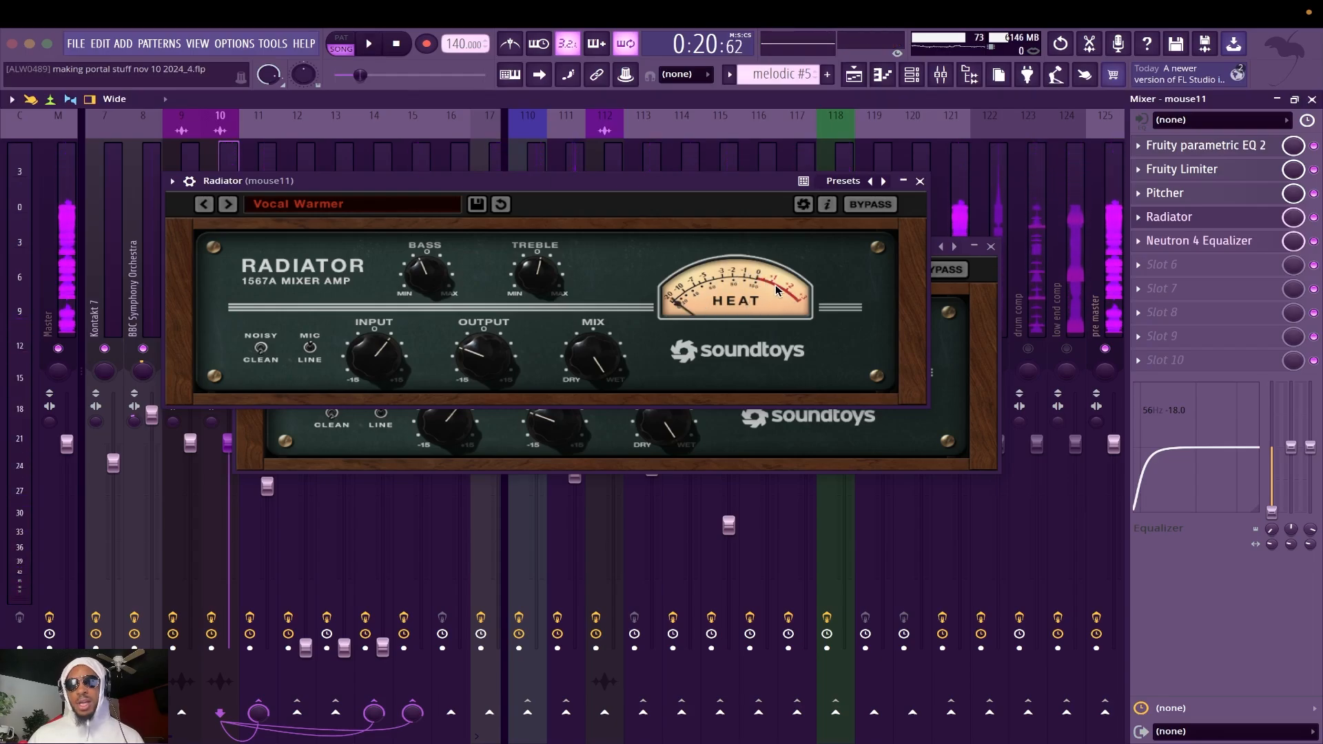
pyautogui.press('space')
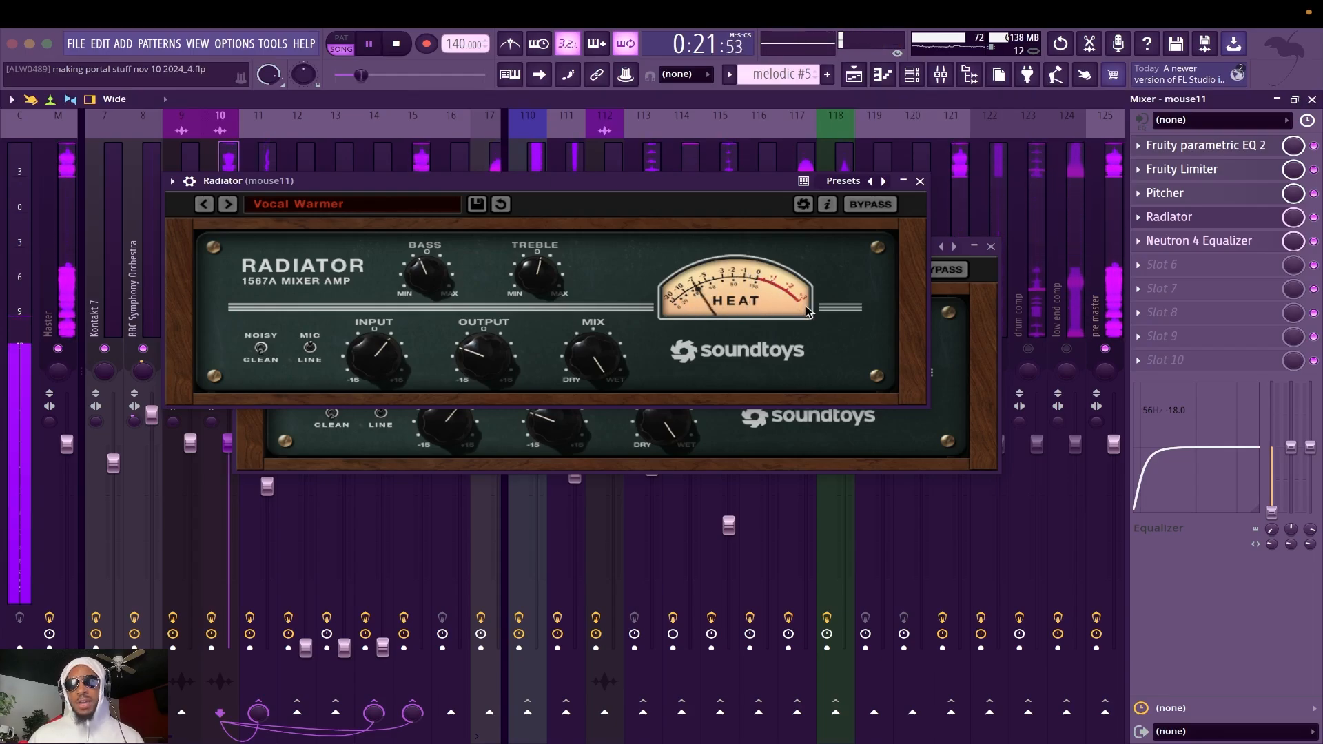
pyautogui.press('space')
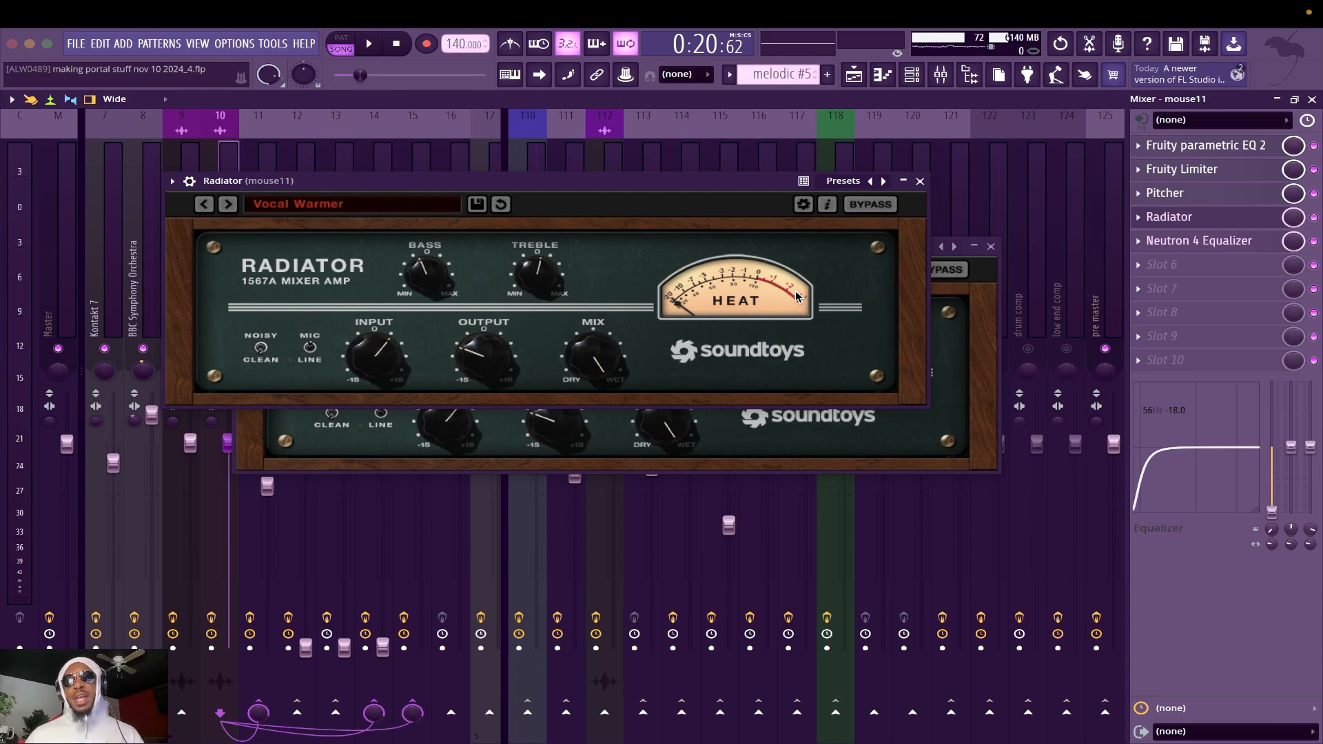
pyautogui.moveTo(703, 183); pyautogui.dragTo(809, 172)
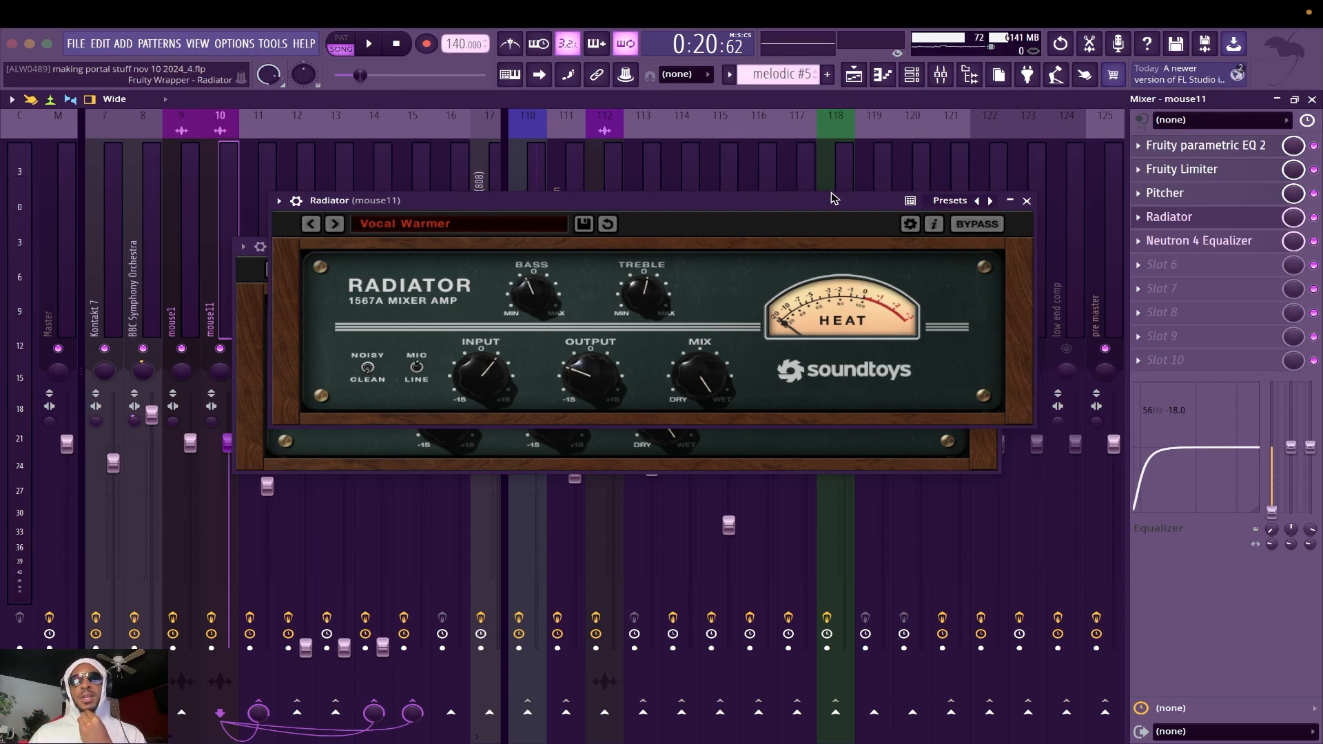
pyautogui.moveTo(730, 206); pyautogui.dragTo(734, 215)
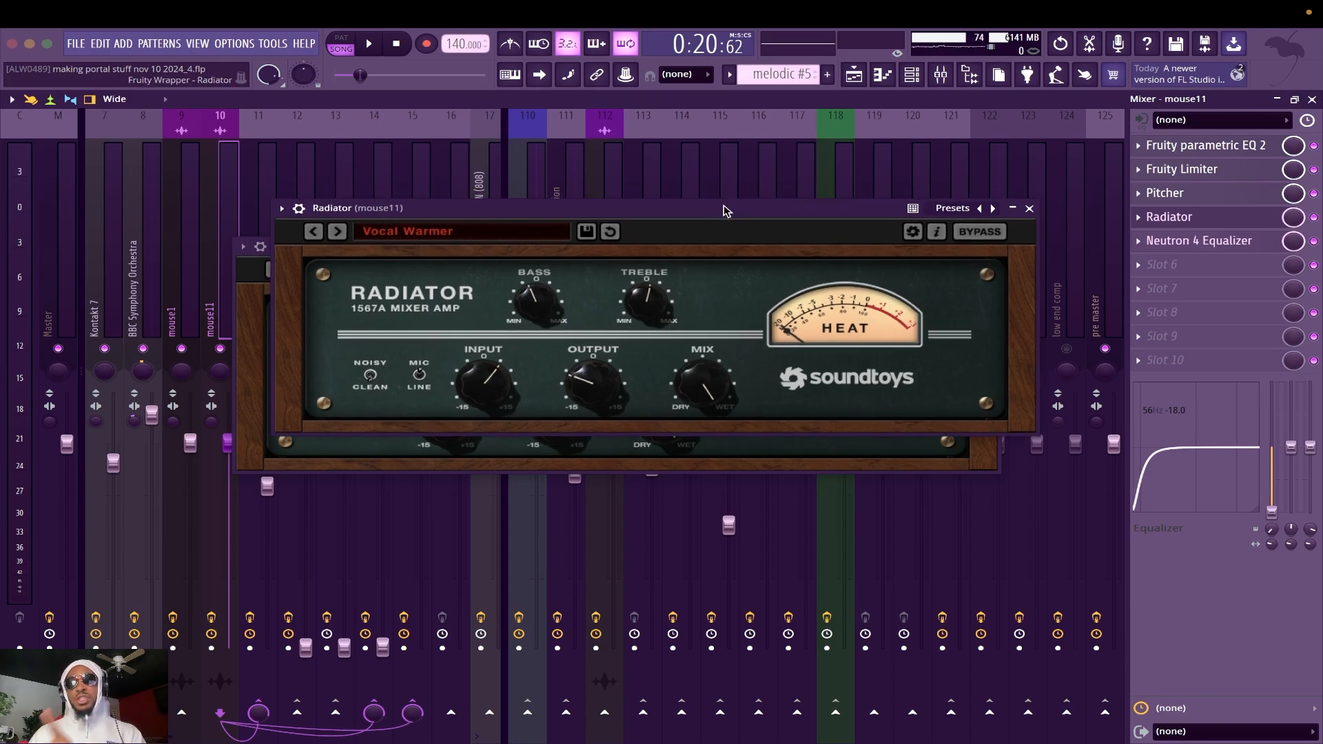
pyautogui.moveTo(631, 215); pyautogui.dragTo(629, 239)
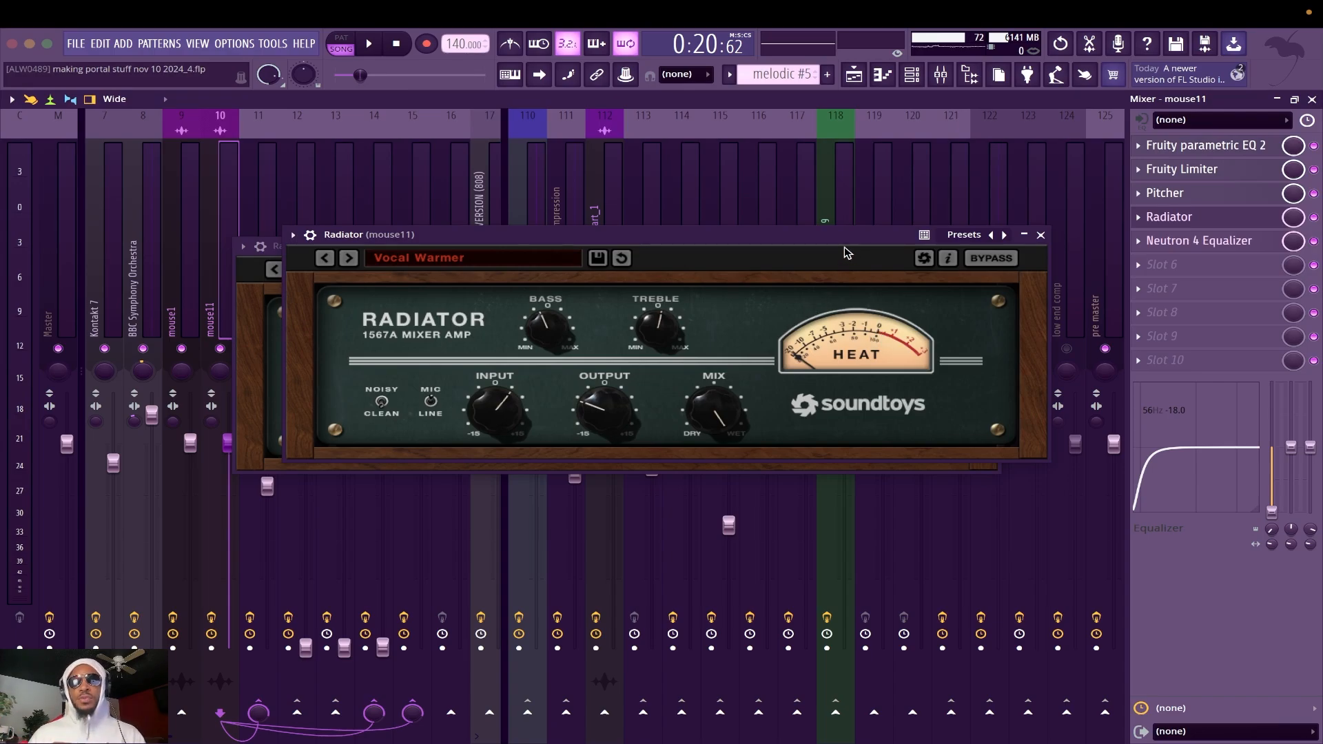
pyautogui.moveTo(834, 242); pyautogui.dragTo(880, 241)
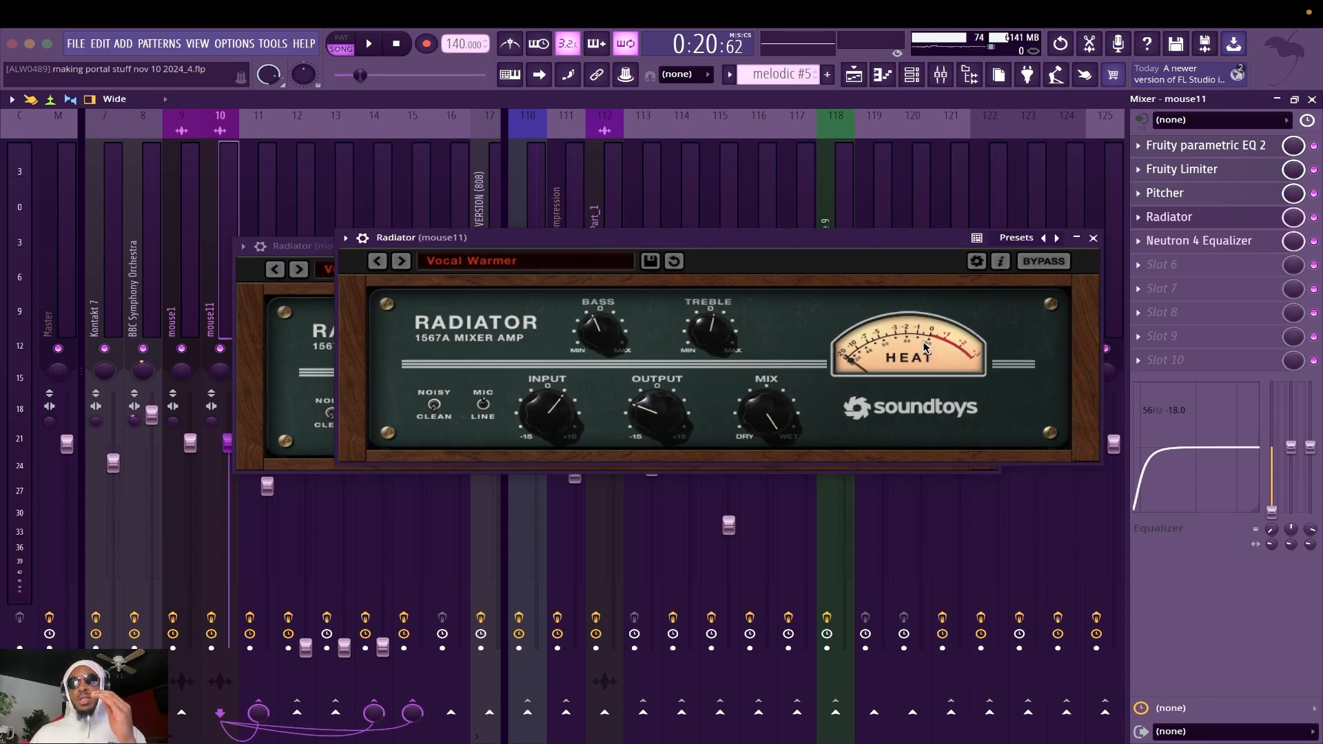
pyautogui.moveTo(886, 243); pyautogui.dragTo(865, 235)
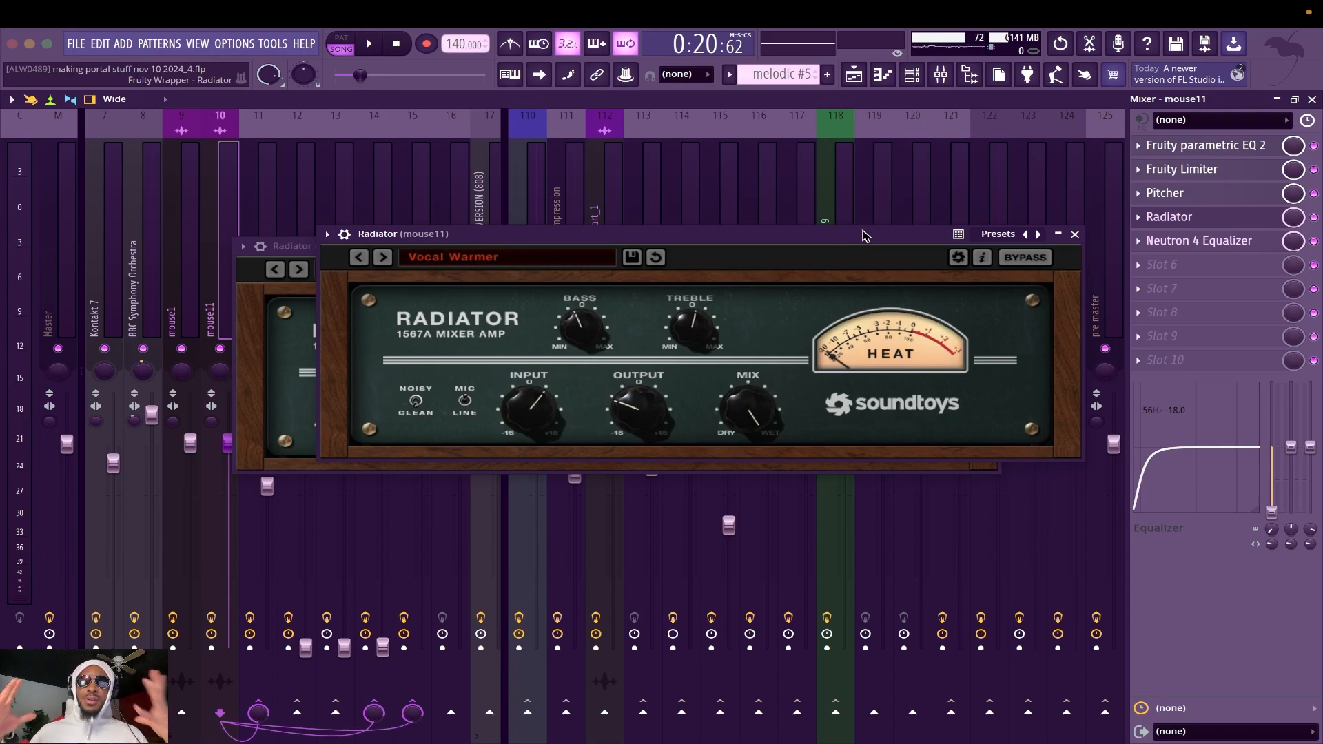
# Step: Check the effect chains of Insert 11 and Insert 12, and open Outer Space on Insert 12 before closing it again
pyautogui.click(270, 185)
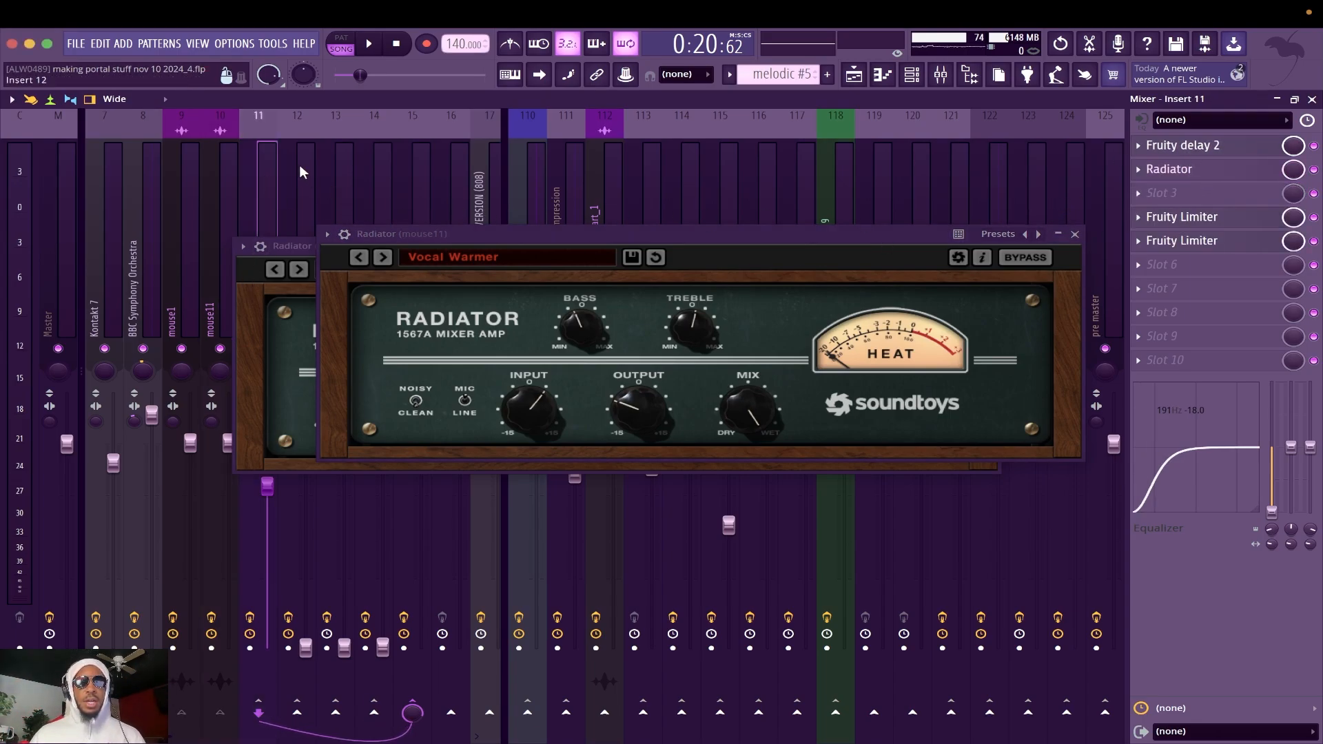
pyautogui.click(300, 172)
pyautogui.click(1178, 169)
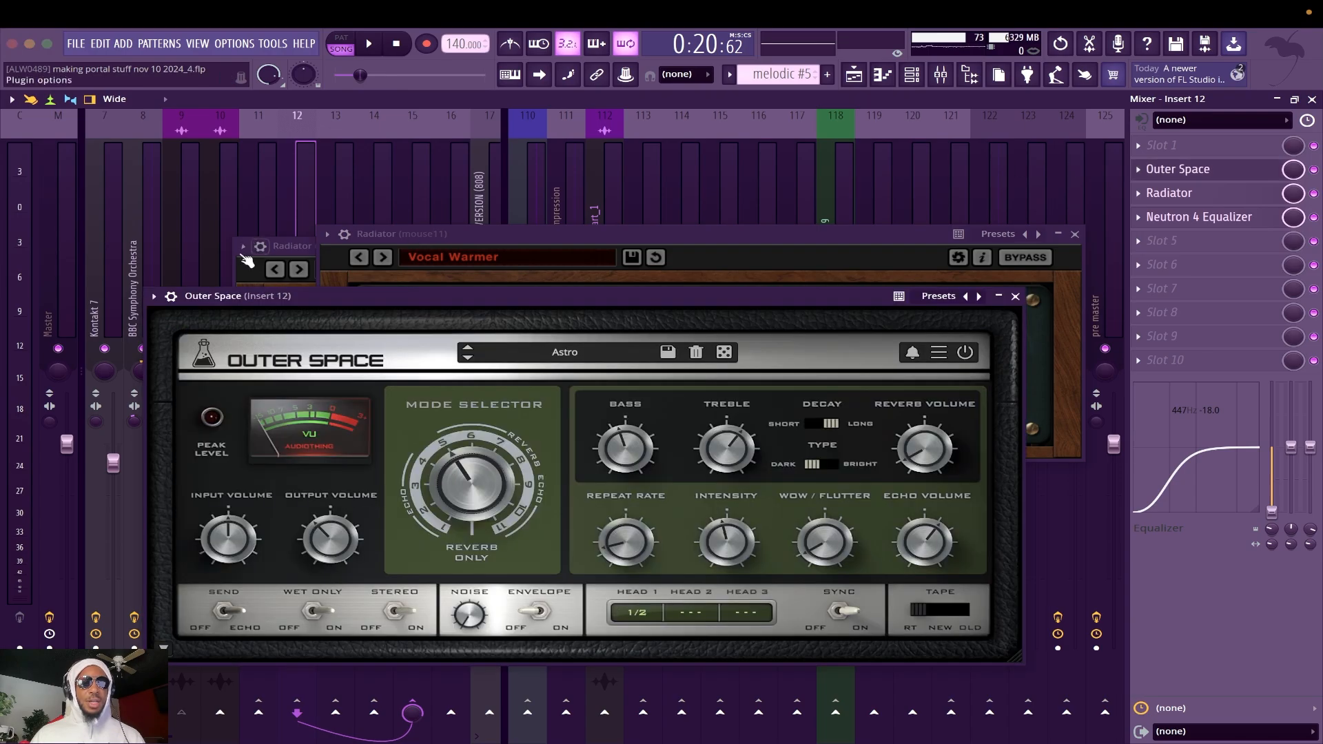
pyautogui.click(1014, 296)
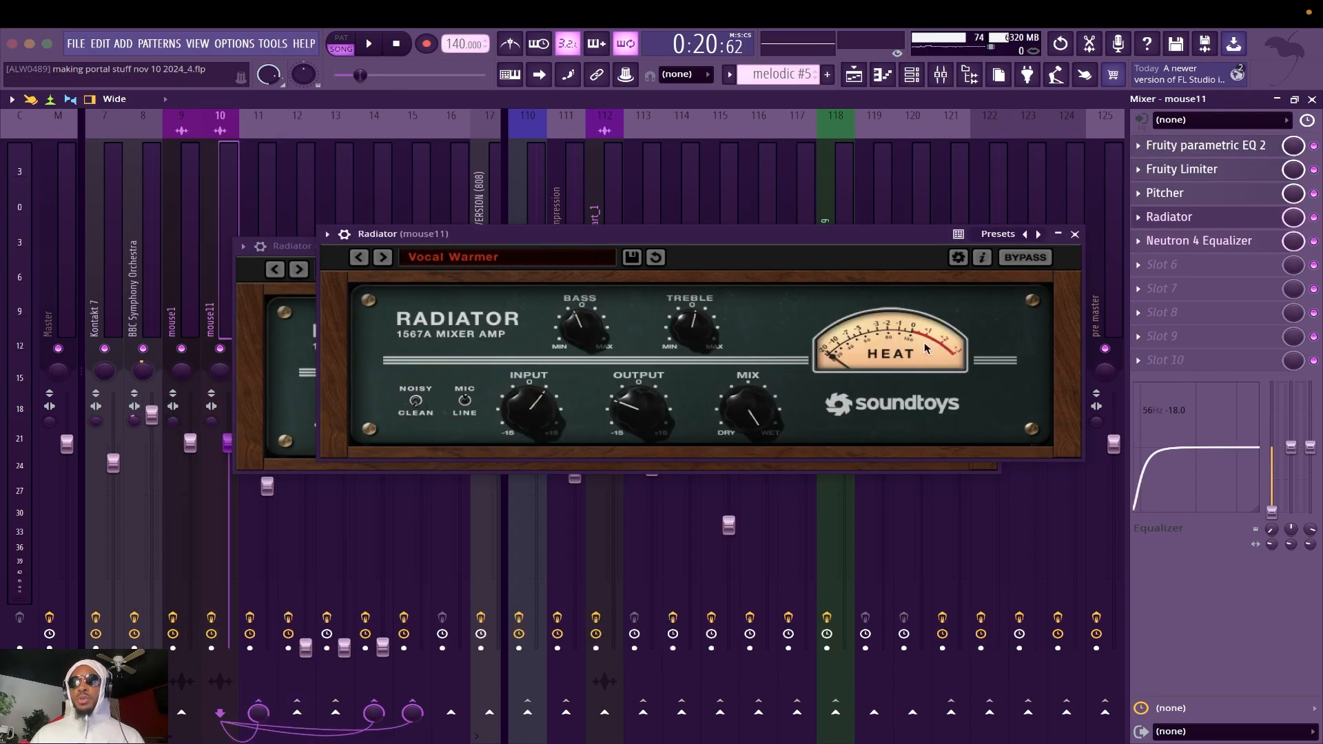
# Step: Close both Radiator windows and open Neutron 4 Equalizer on the mouse1 track to view its settings
pyautogui.click(1075, 235)
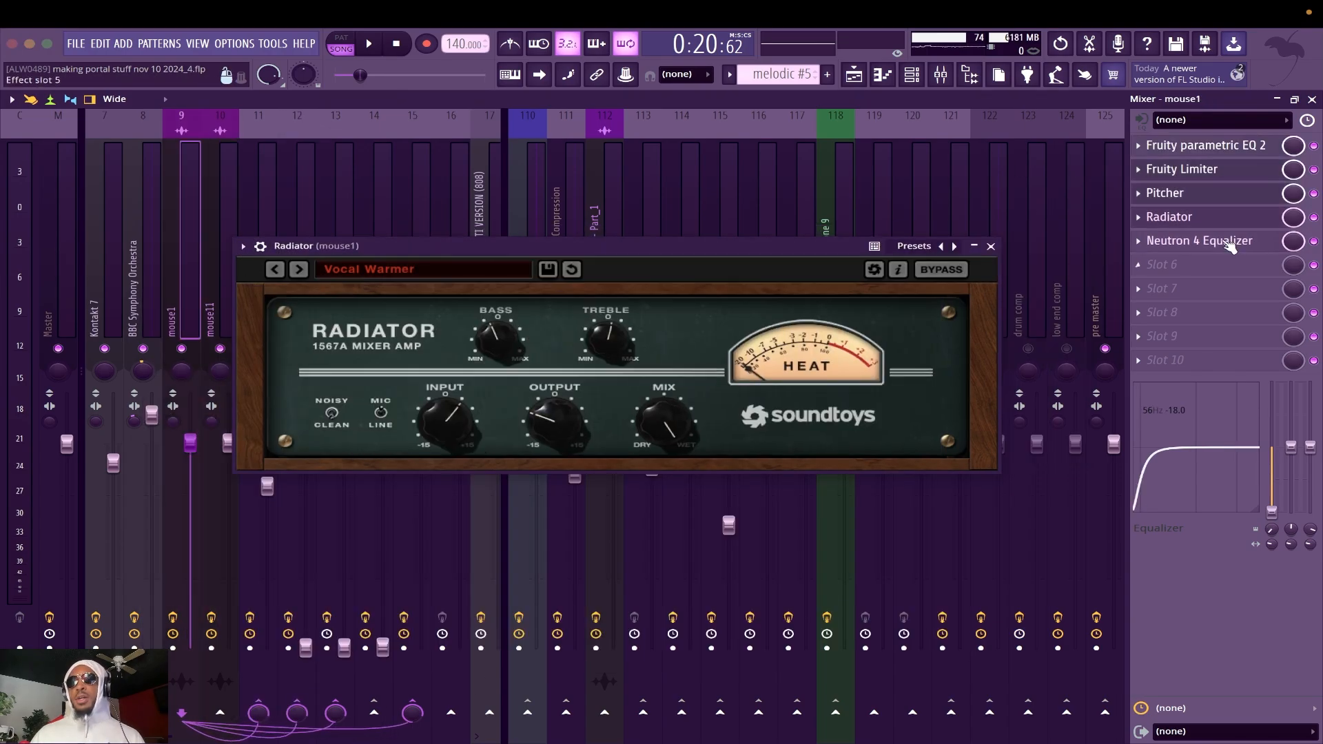
pyautogui.click(991, 246)
pyautogui.click(1197, 242)
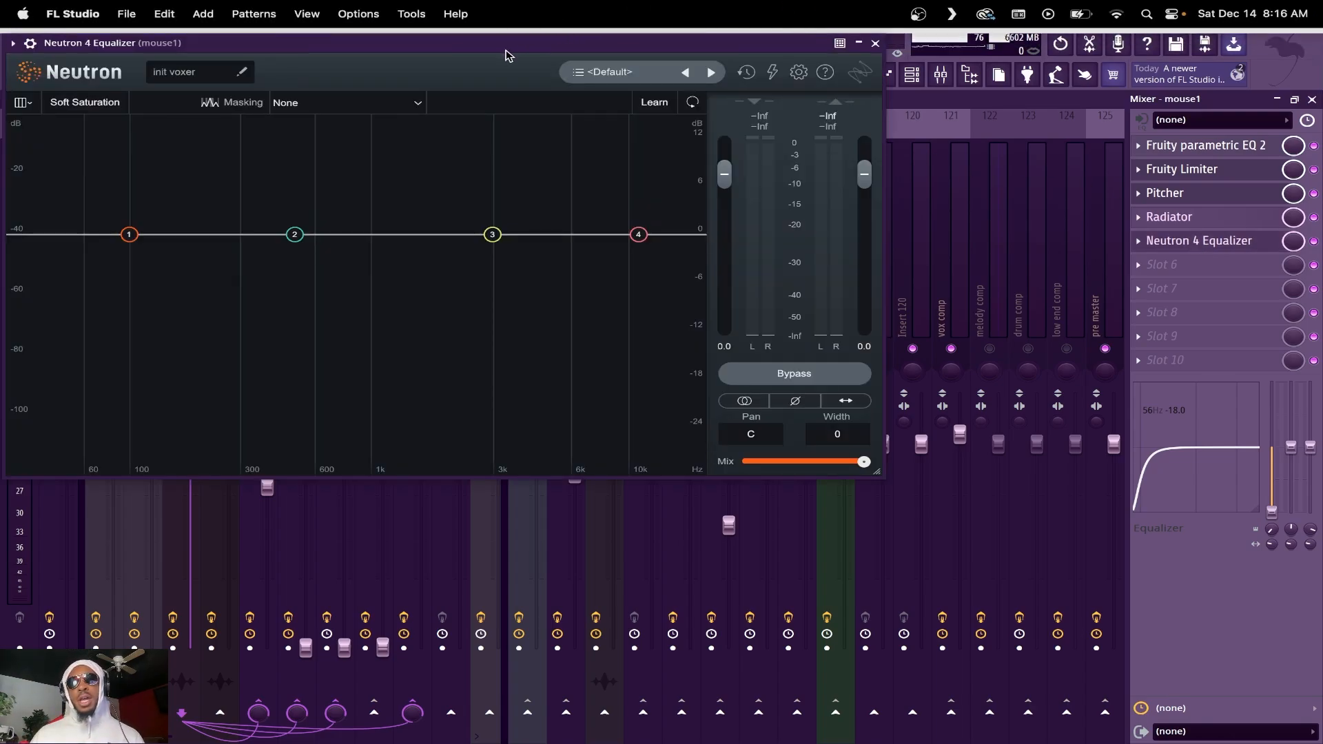
# Step: Examine the Neutron 4 Equalizer curves on the mouse1 and mouse11 tracks, and close both equalizer windows
pyautogui.moveTo(502, 49); pyautogui.dragTo(718, 204)
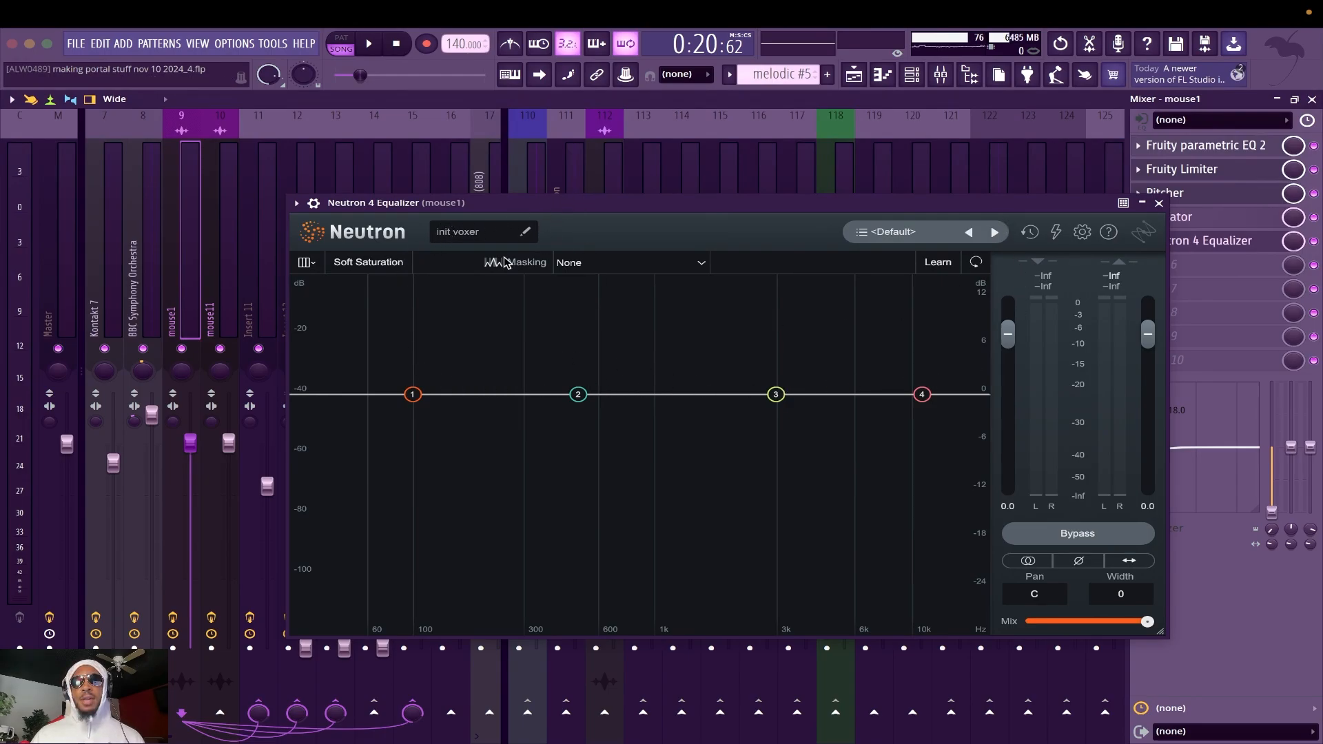
pyautogui.click(215, 314)
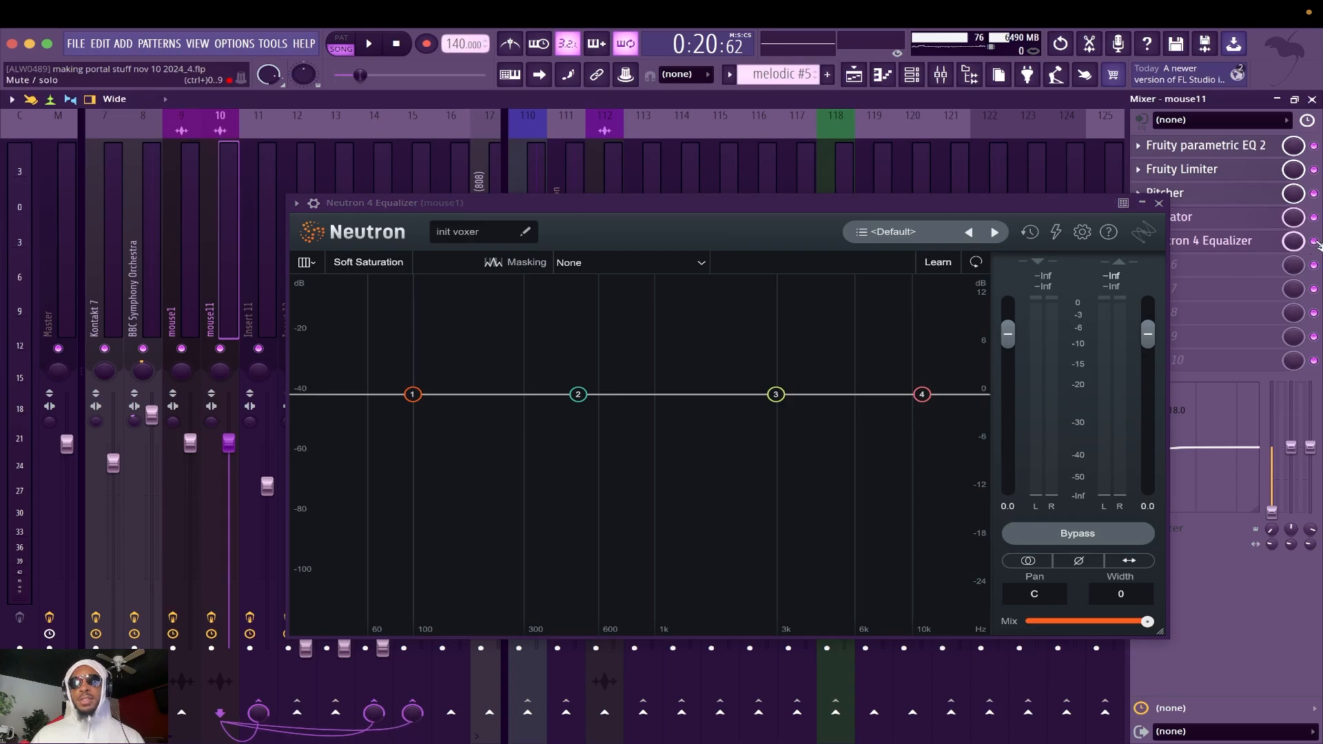
pyautogui.click(1212, 241)
pyautogui.moveTo(871, 242); pyautogui.dragTo(605, 299)
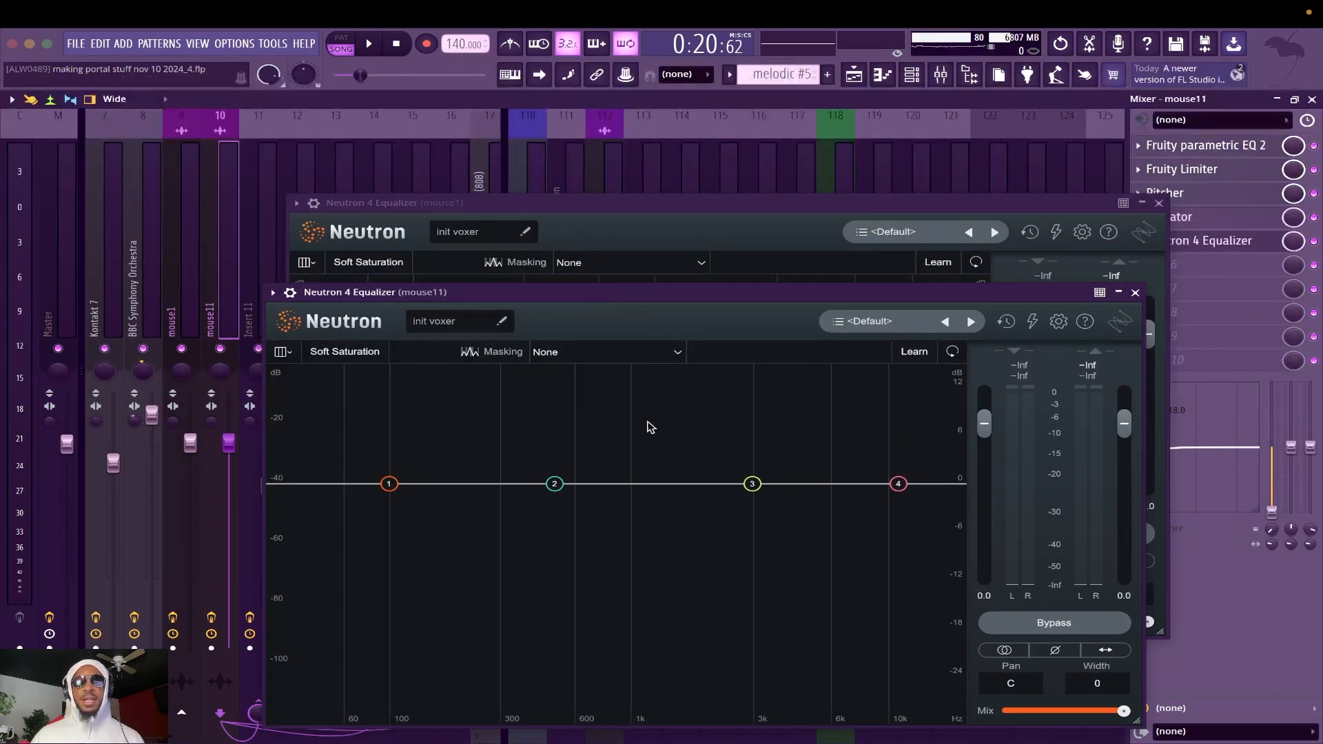
pyautogui.click(1137, 292)
pyautogui.click(1158, 203)
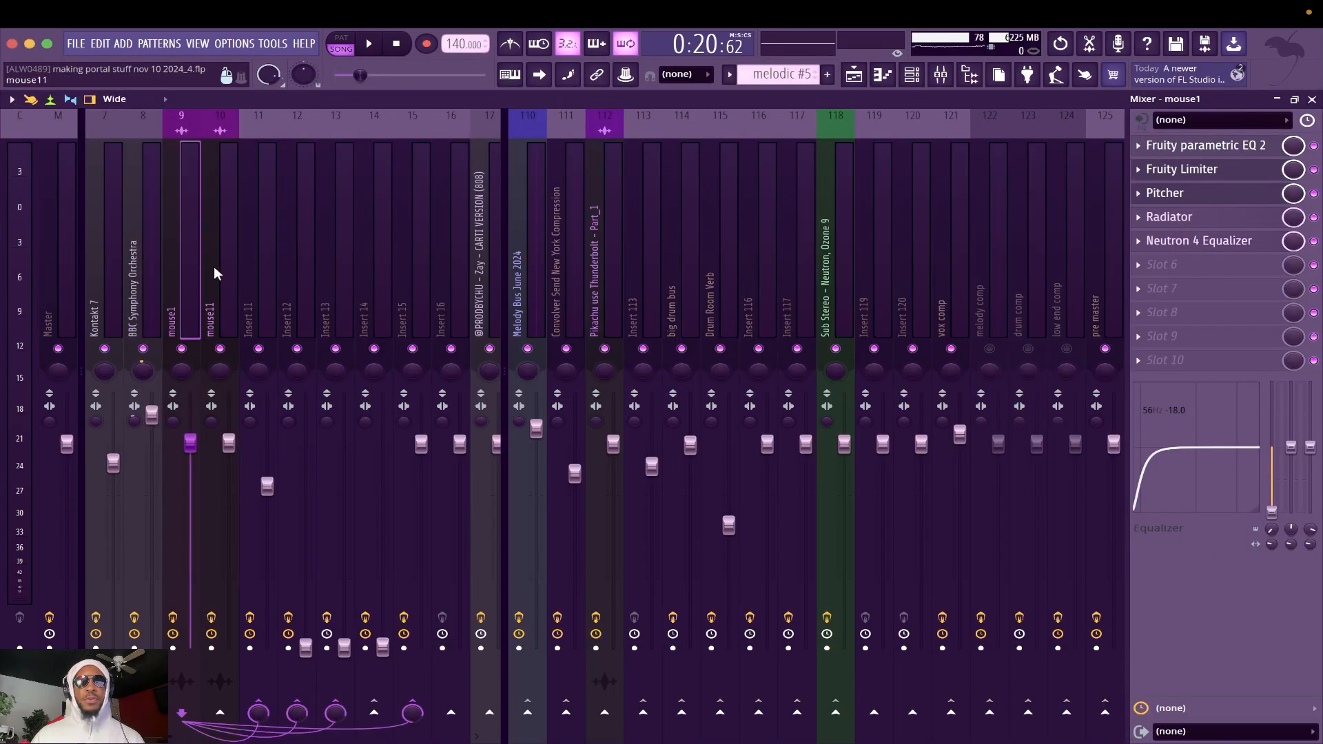
# Step: Check the Neutron 4 Equalizer settings on Insert 6 and on the text1 track
pyautogui.hscroll(-6, 152, 295)
pyautogui.click(295, 303)
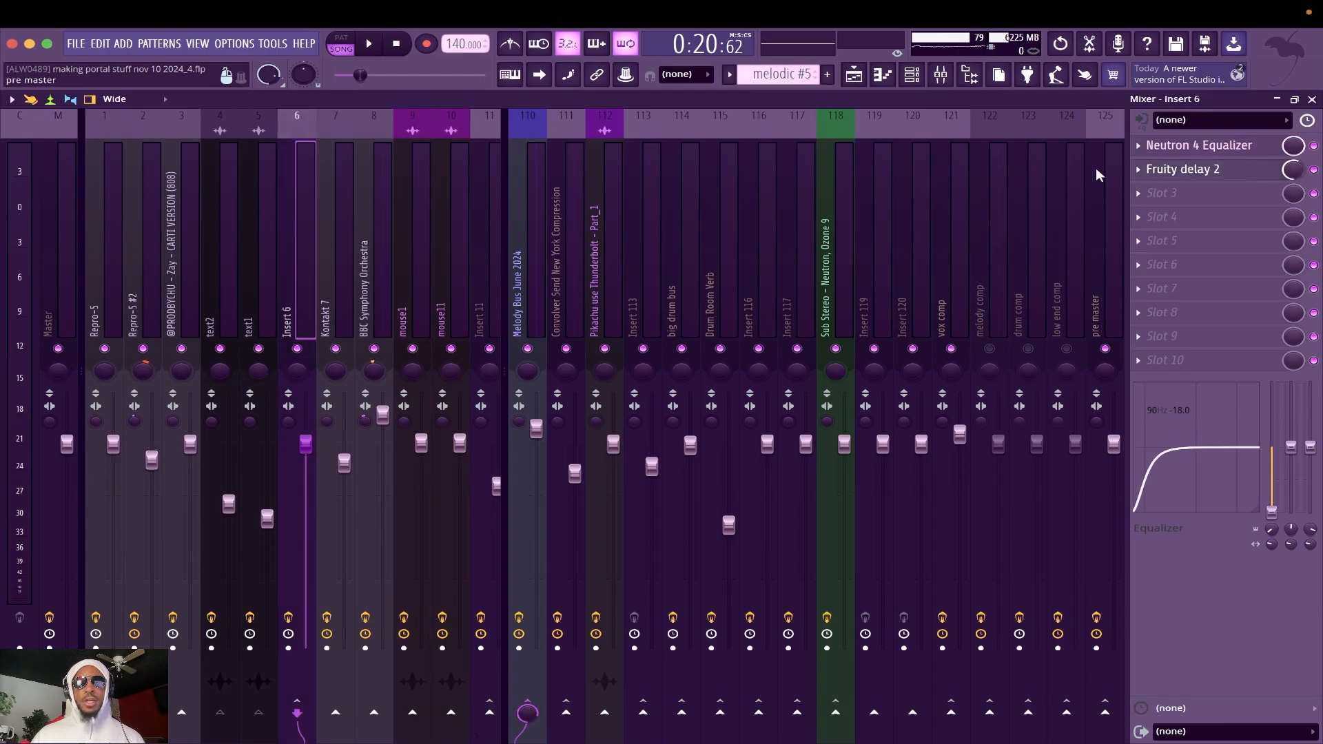
pyautogui.click(1175, 153)
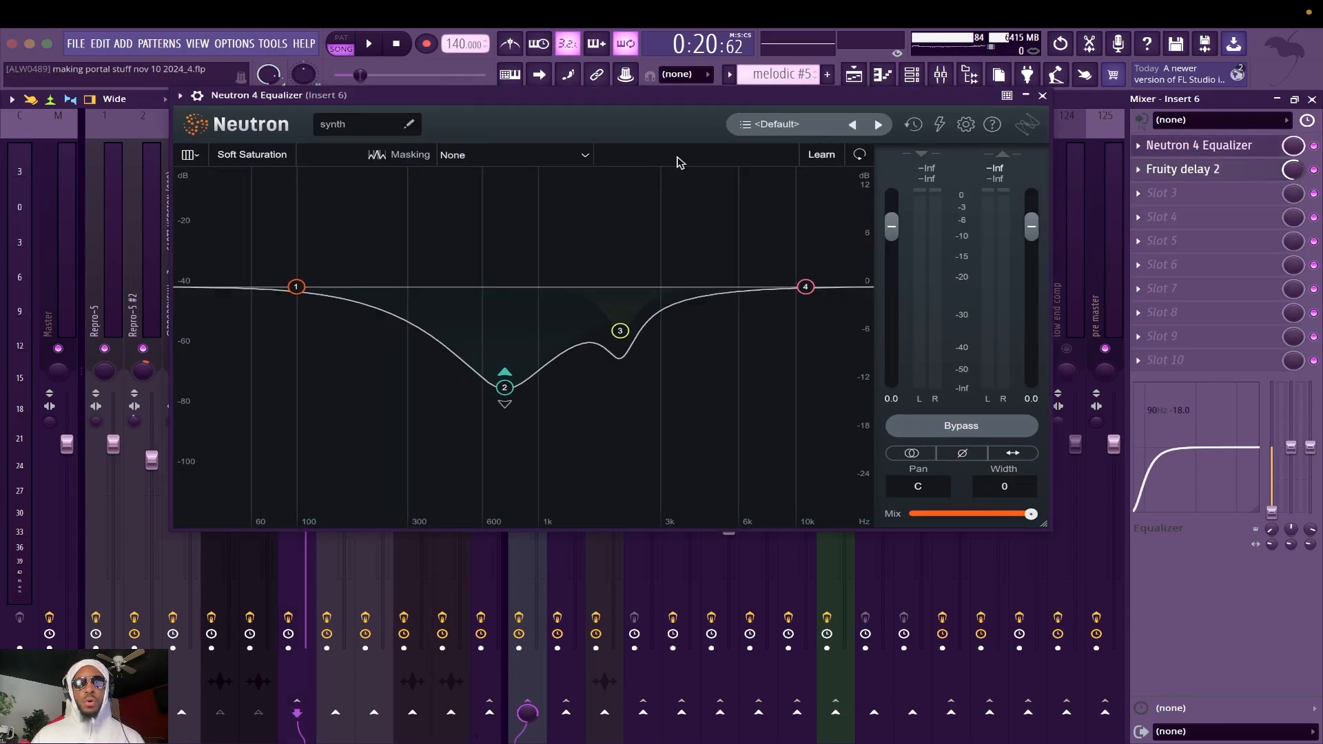
pyautogui.click(1041, 95)
pyautogui.click(259, 303)
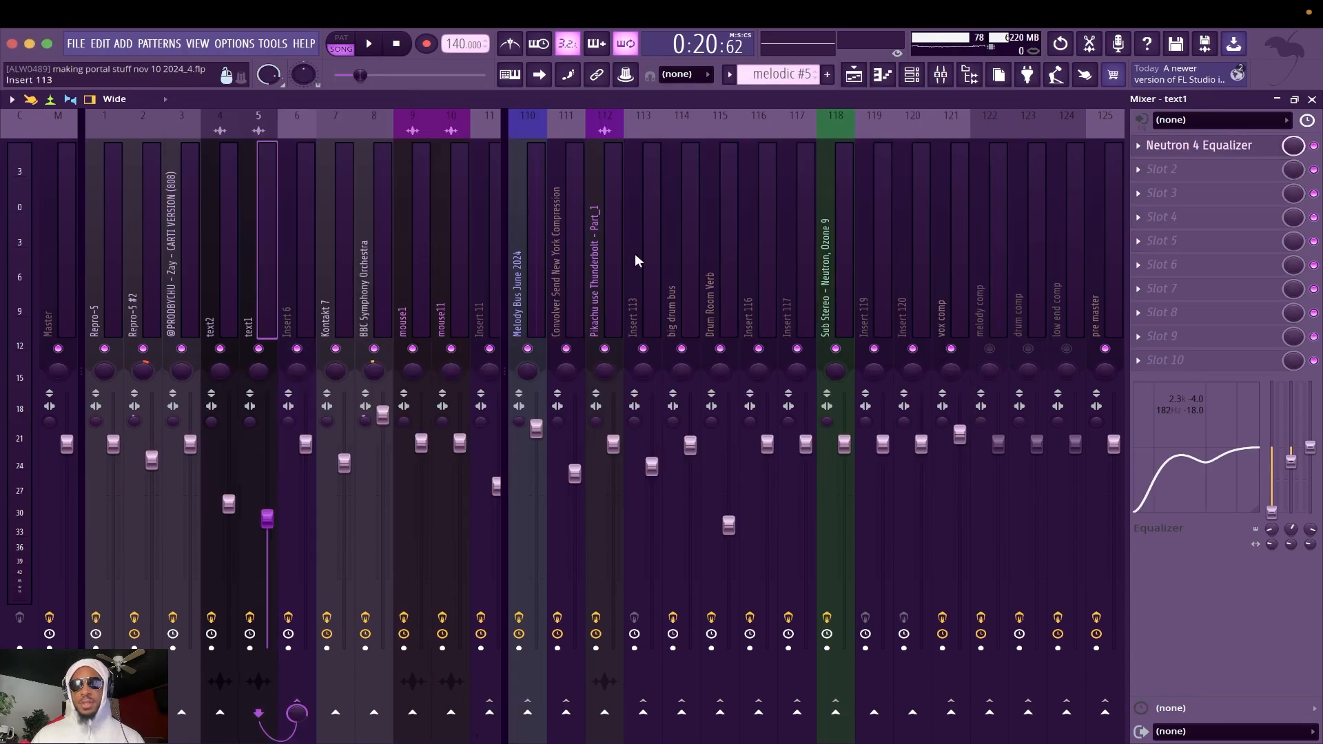
pyautogui.click(1184, 157)
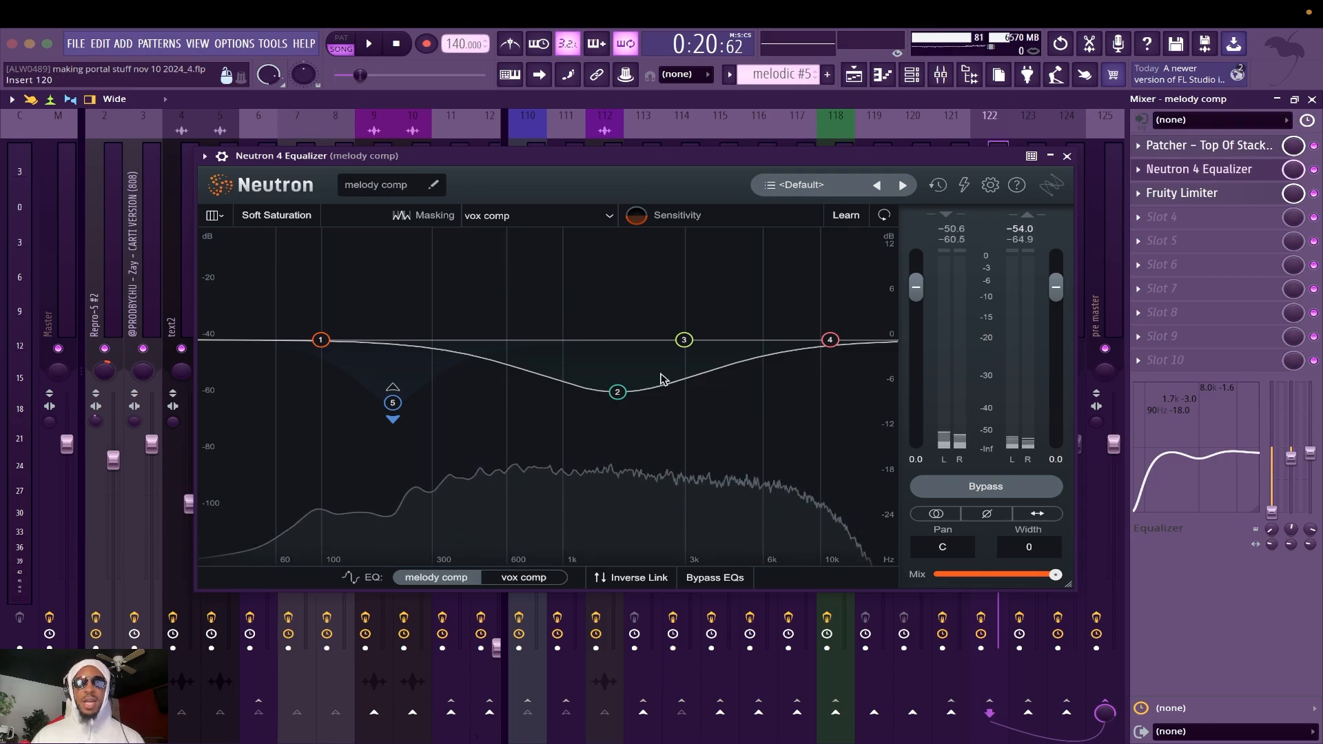
# Step: View the Neutron 4 Equalizer on the melody comp bus, and inspect the equalizers in the vox comp bus chain
pyautogui.moveTo(534, 148); pyautogui.dragTo(615, 177)
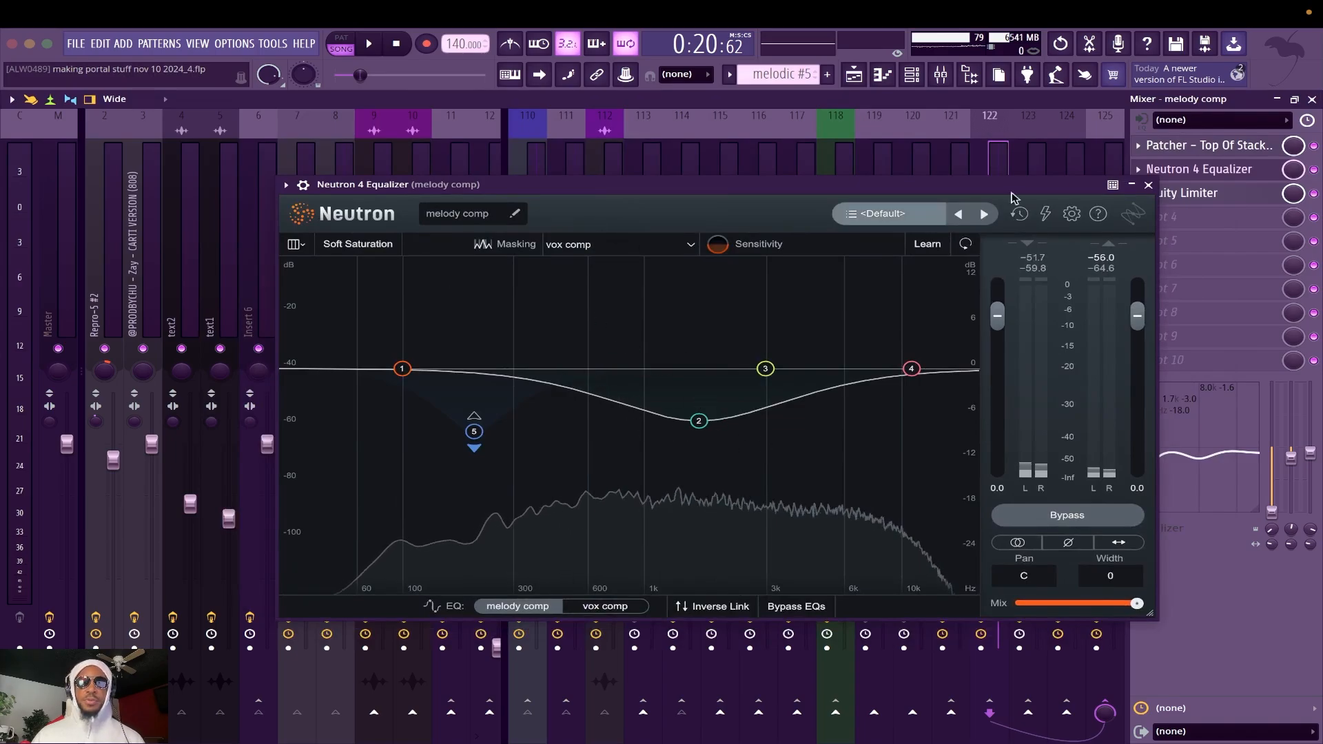
pyautogui.click(1148, 184)
pyautogui.click(958, 313)
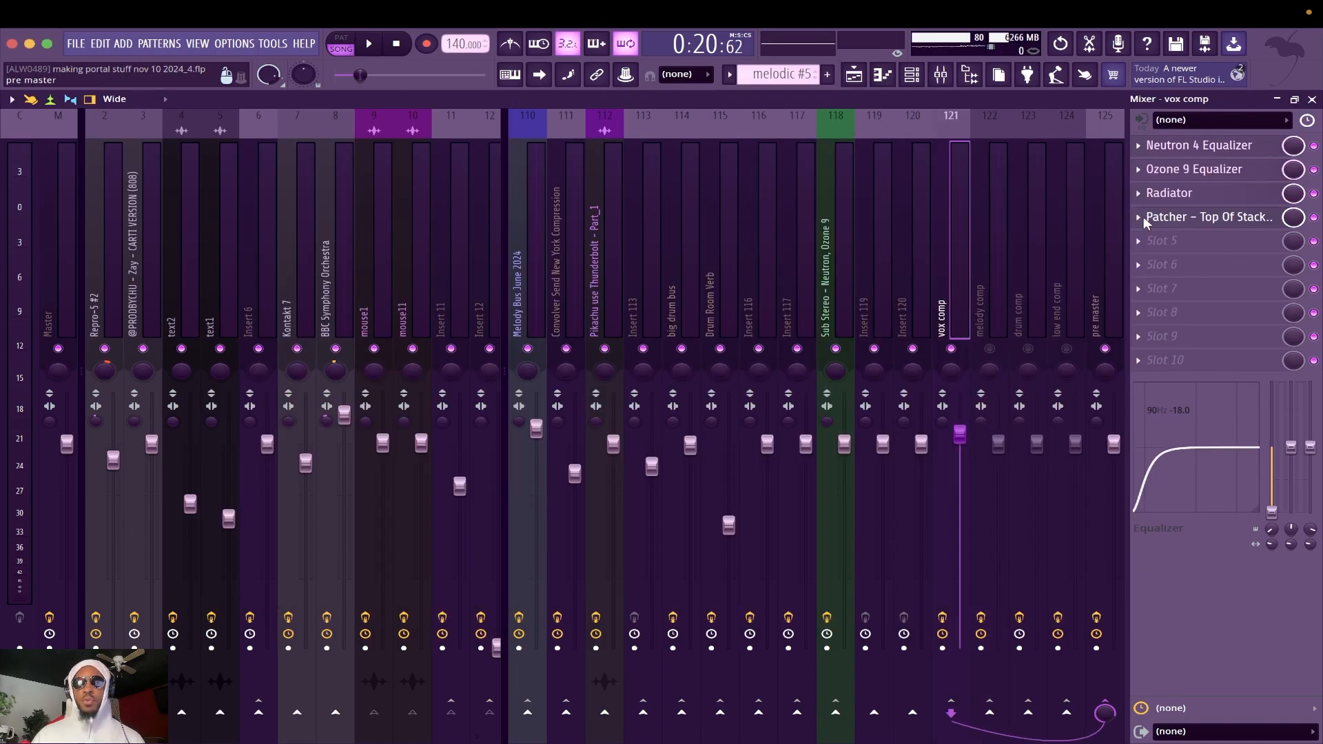
pyautogui.click(1230, 146)
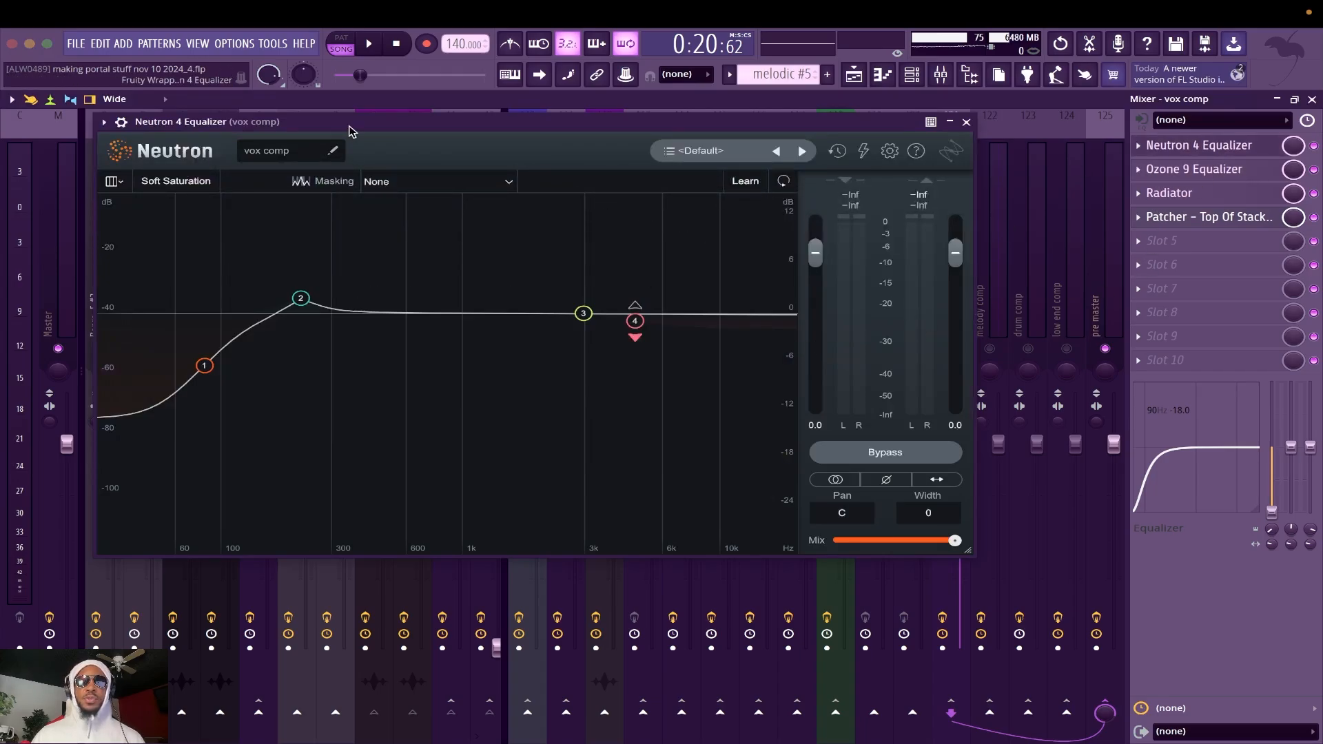
pyautogui.moveTo(352, 130); pyautogui.dragTo(617, 181)
pyautogui.click(1231, 172)
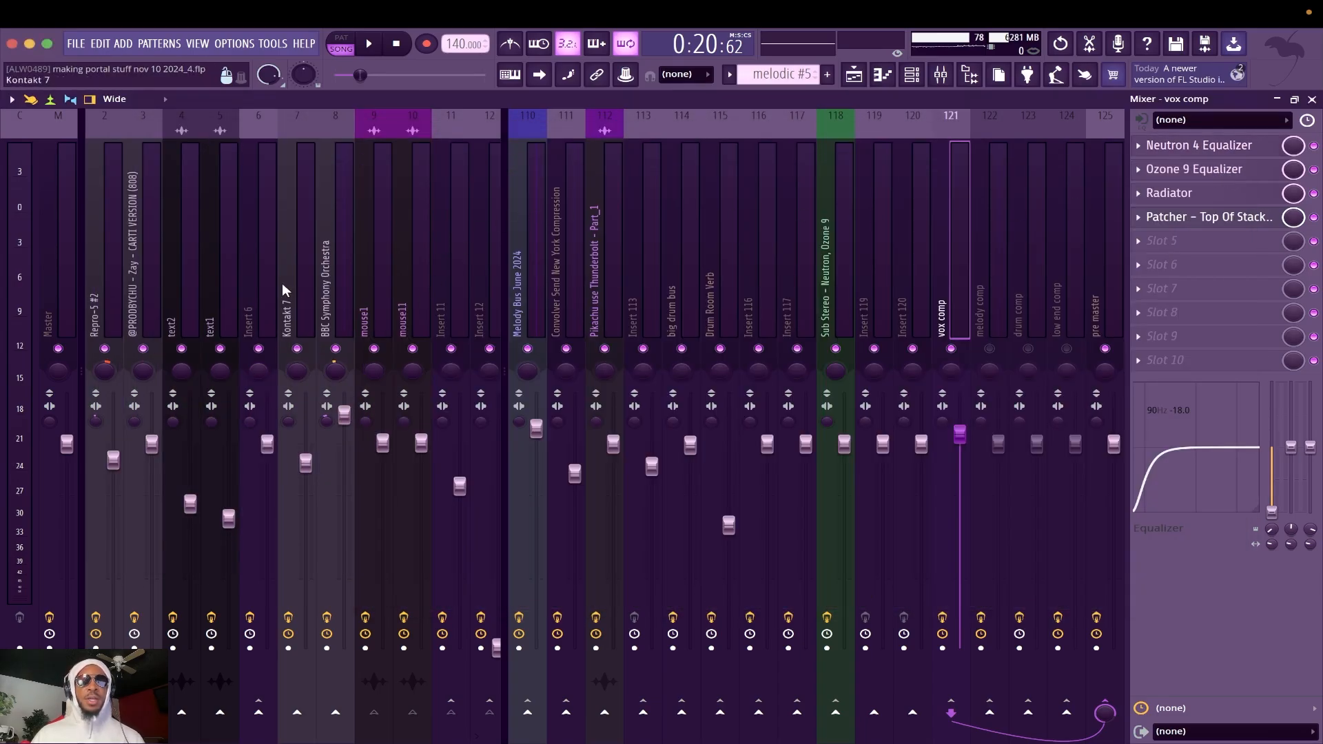
# Step: Return to the mouse1 track and view its Neutron 4 Equalizer before closing it
pyautogui.scroll(1, 282, 283)
pyautogui.click(420, 303)
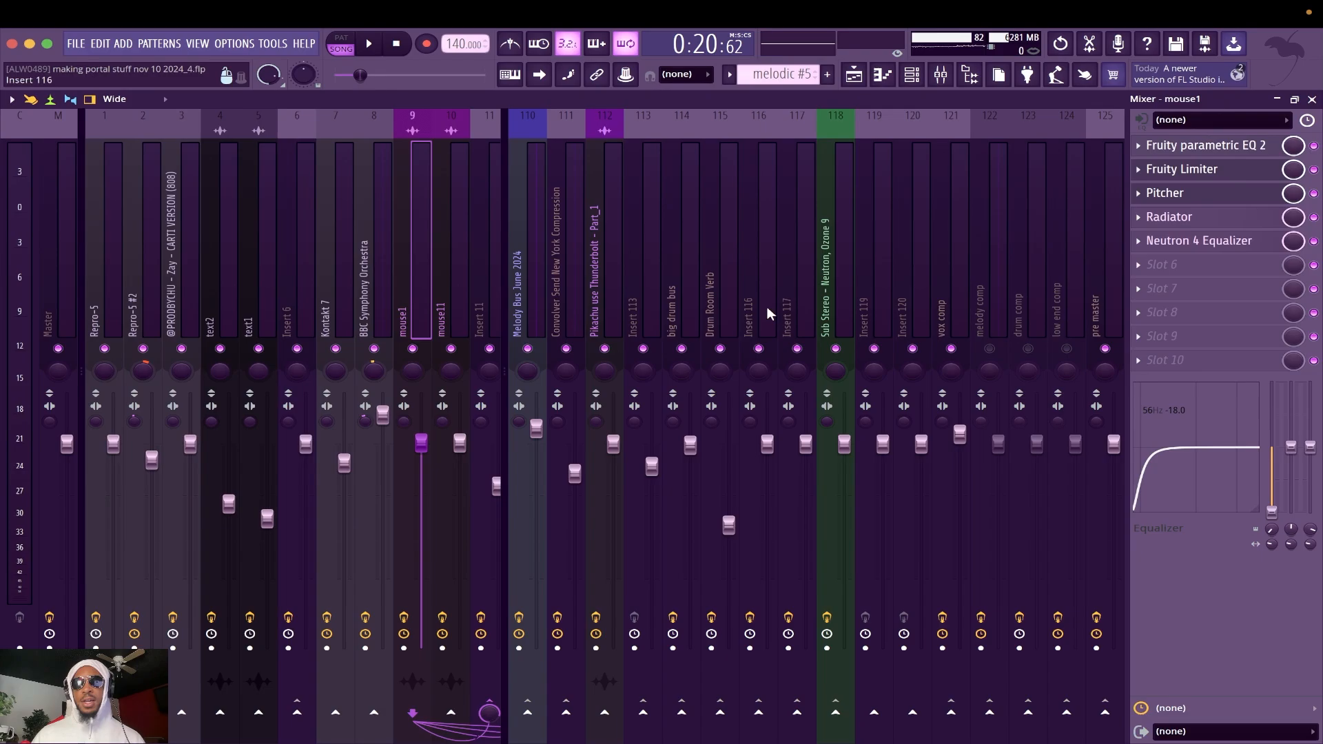
pyautogui.click(1194, 242)
pyautogui.click(529, 187)
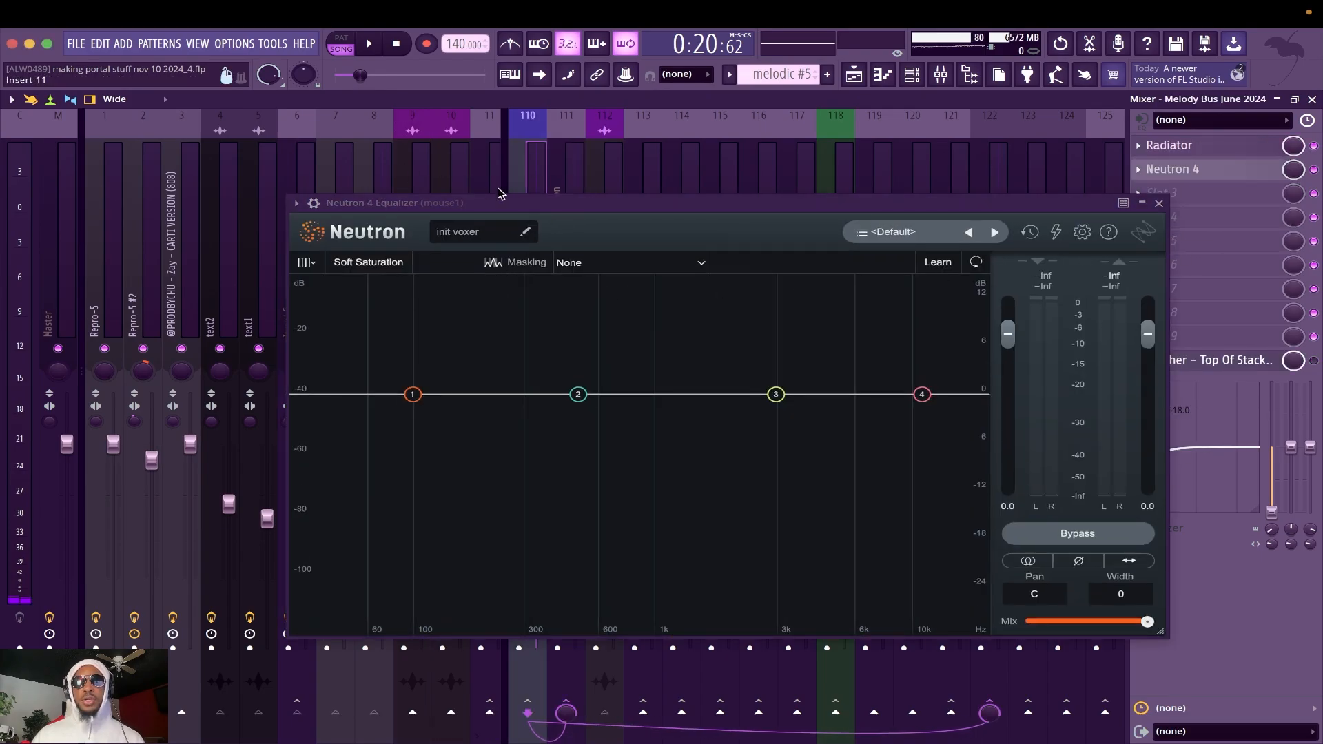
pyautogui.moveTo(500, 200); pyautogui.dragTo(396, 148)
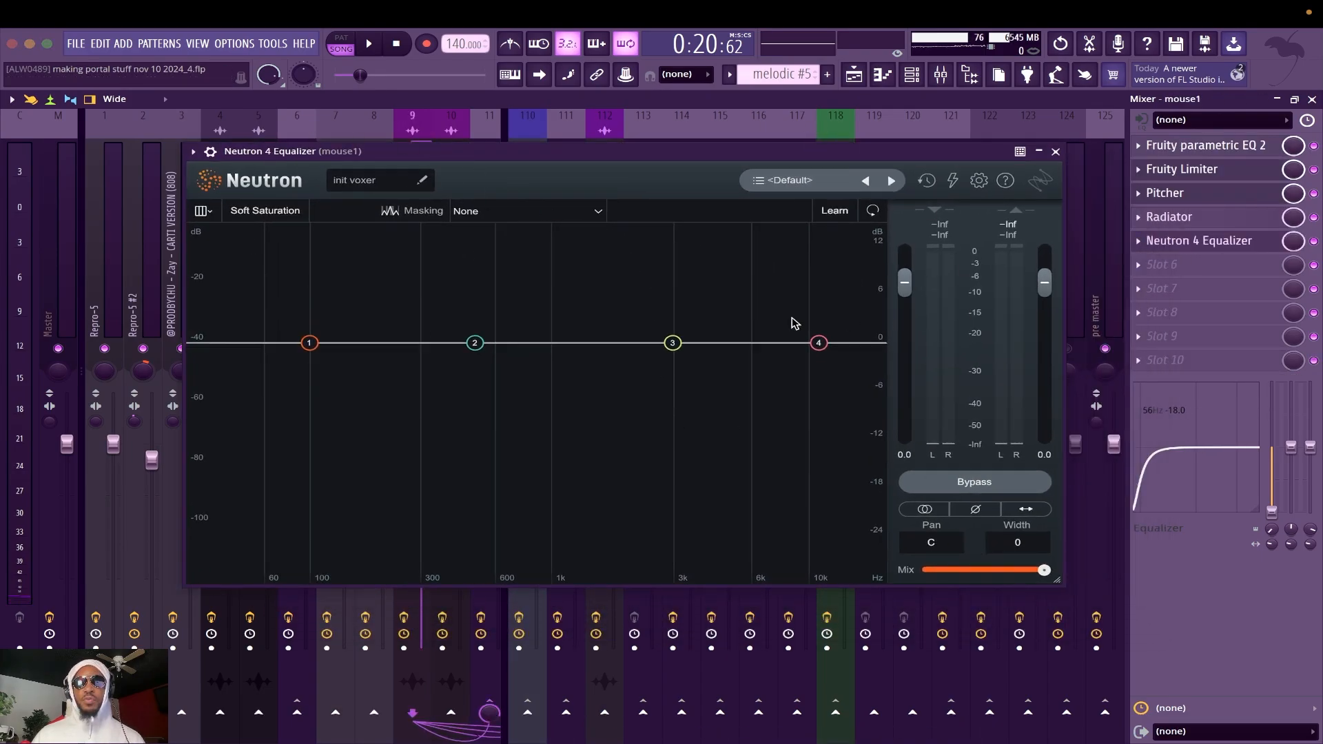
pyautogui.click(1055, 151)
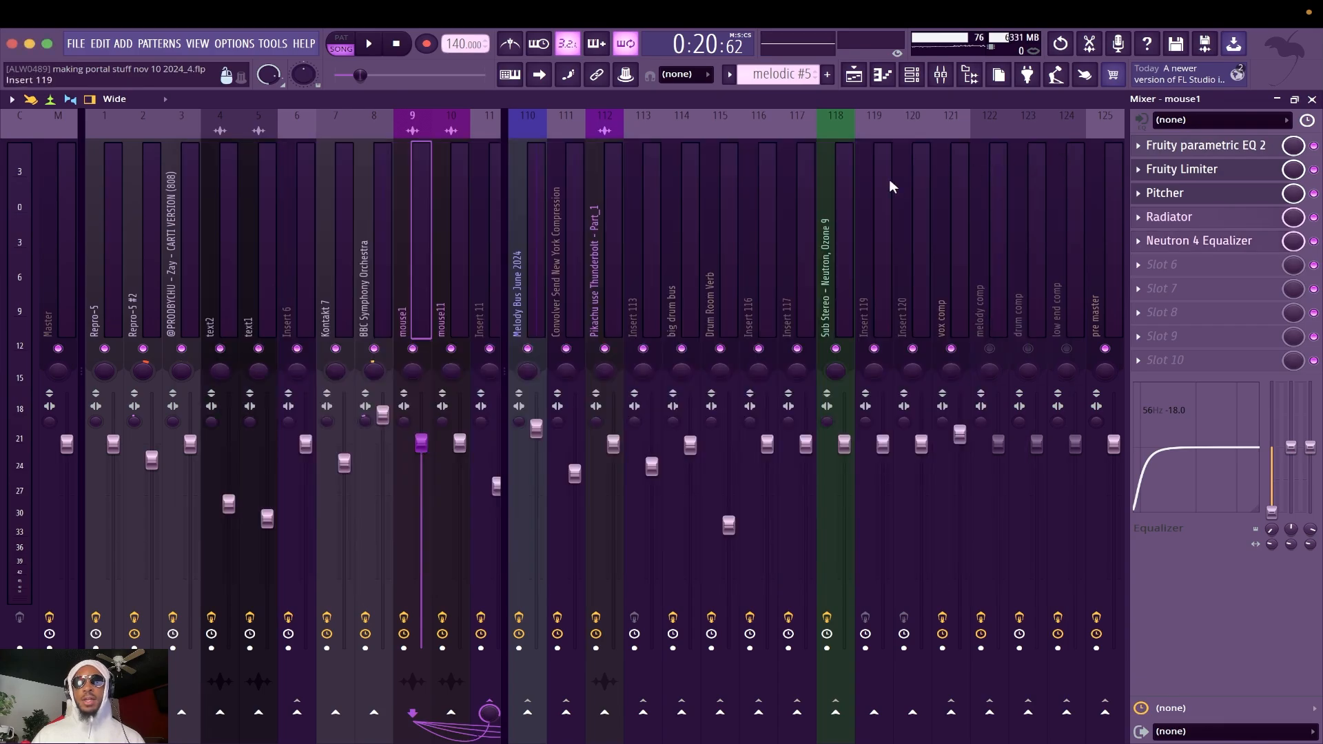
# Step: Reopen Neutron 4 Equalizer on mouse1 to go over its EQ bands again, and close the window
pyautogui.click(1195, 241)
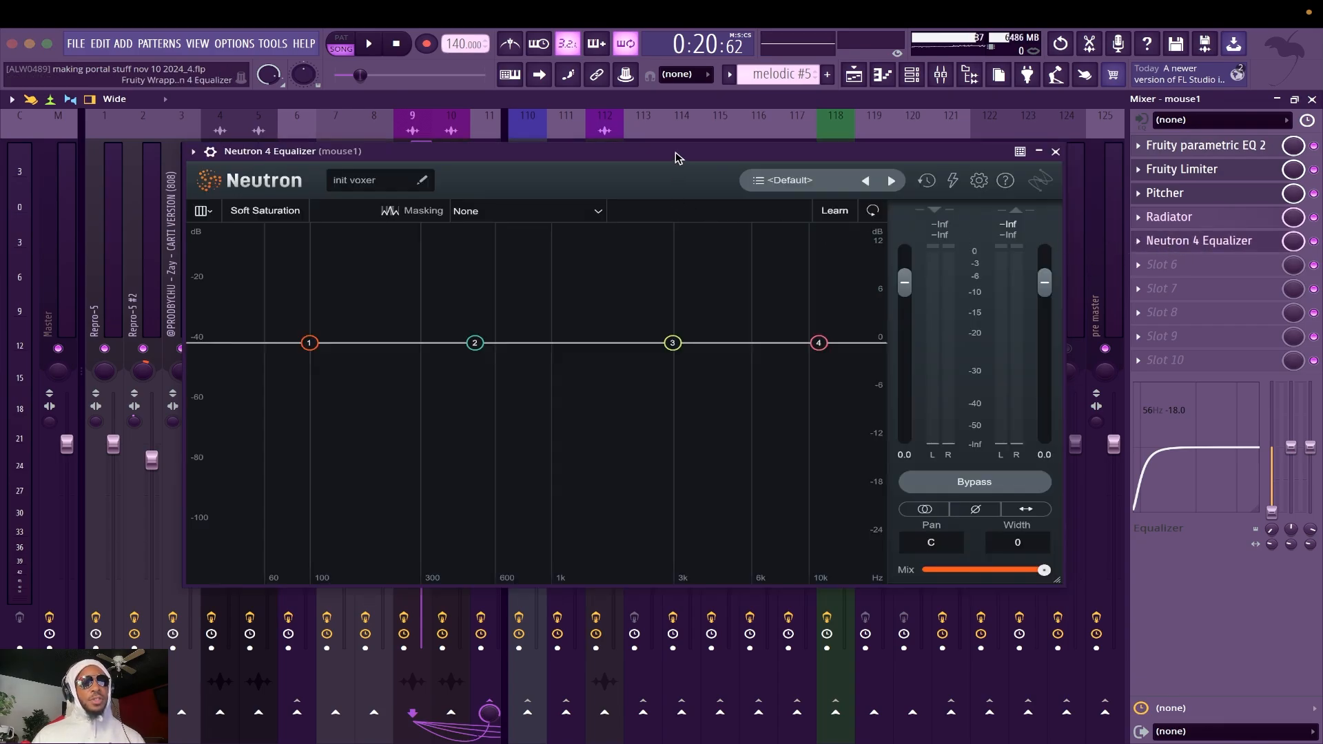
pyautogui.moveTo(677, 156); pyautogui.dragTo(655, 169)
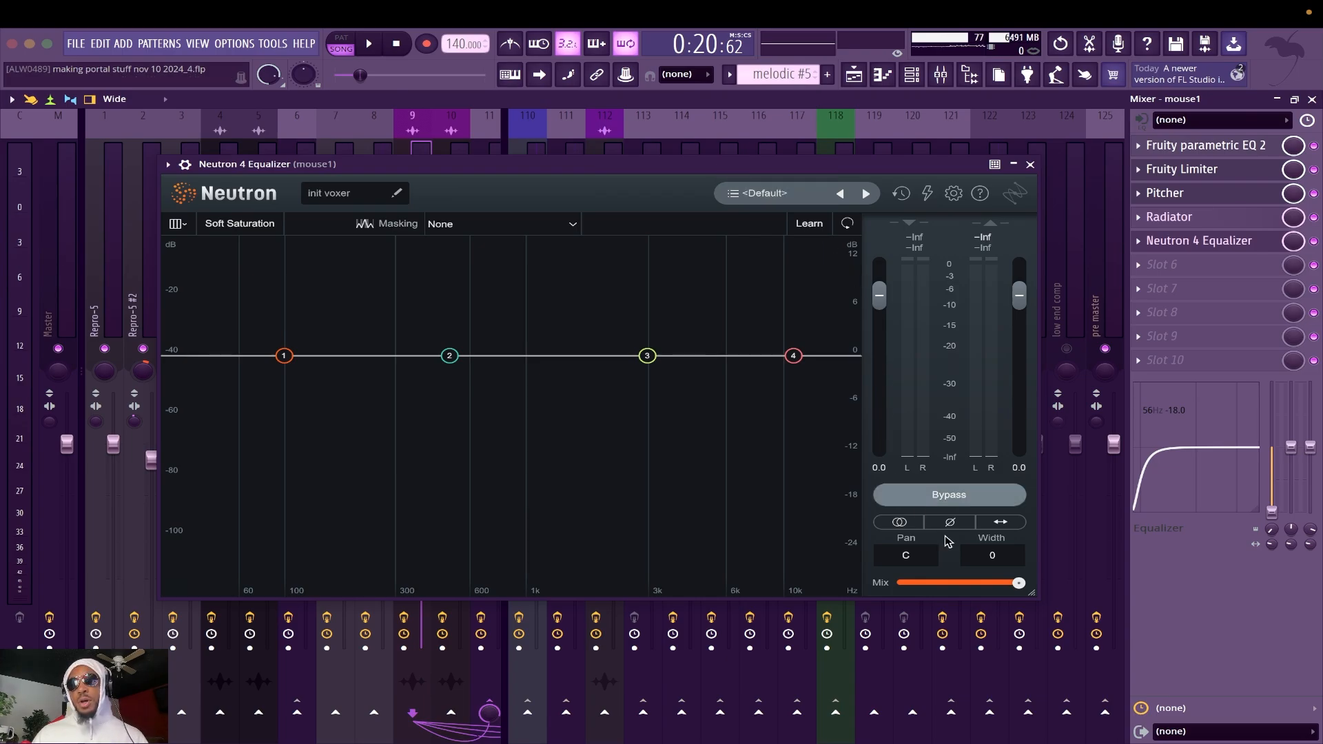
pyautogui.click(1294, 243)
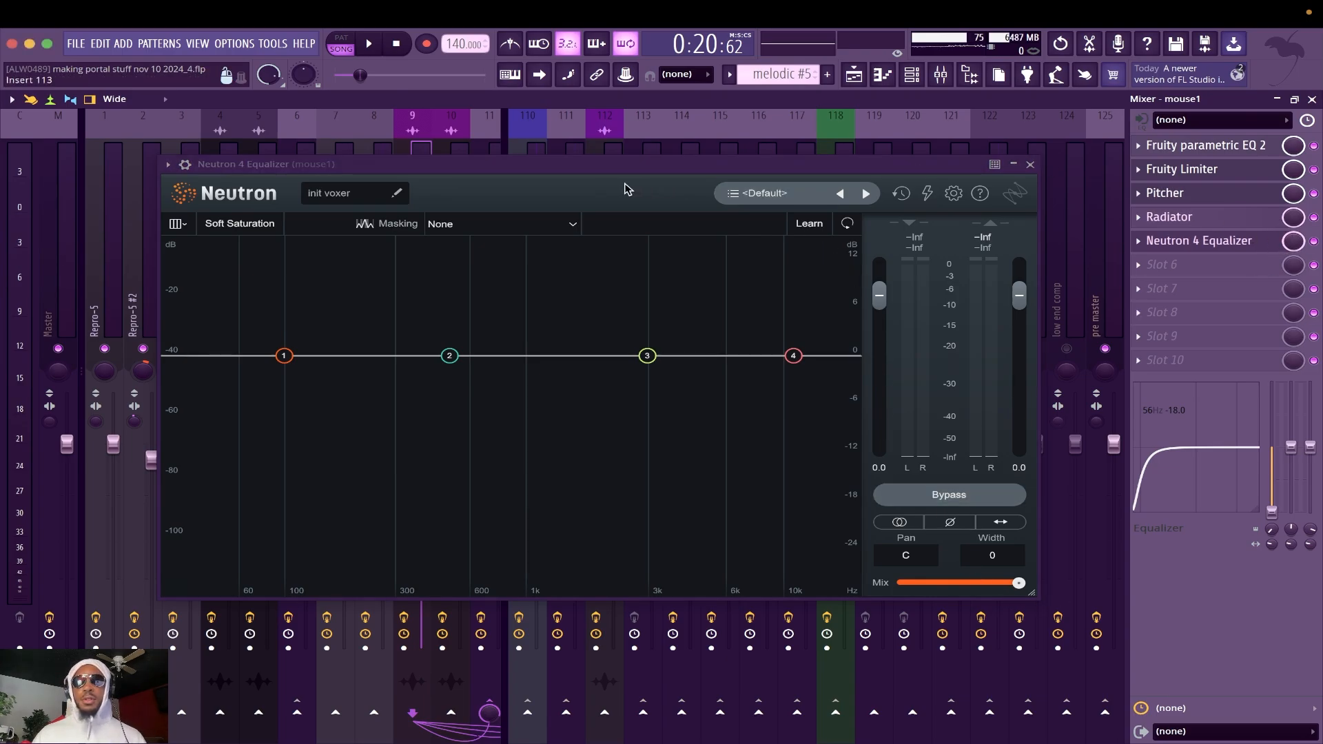
pyautogui.moveTo(546, 168)
pyautogui.mouseDown()
pyautogui.moveTo(600, 192)
pyautogui.moveTo(547, 162)
pyautogui.mouseUp()
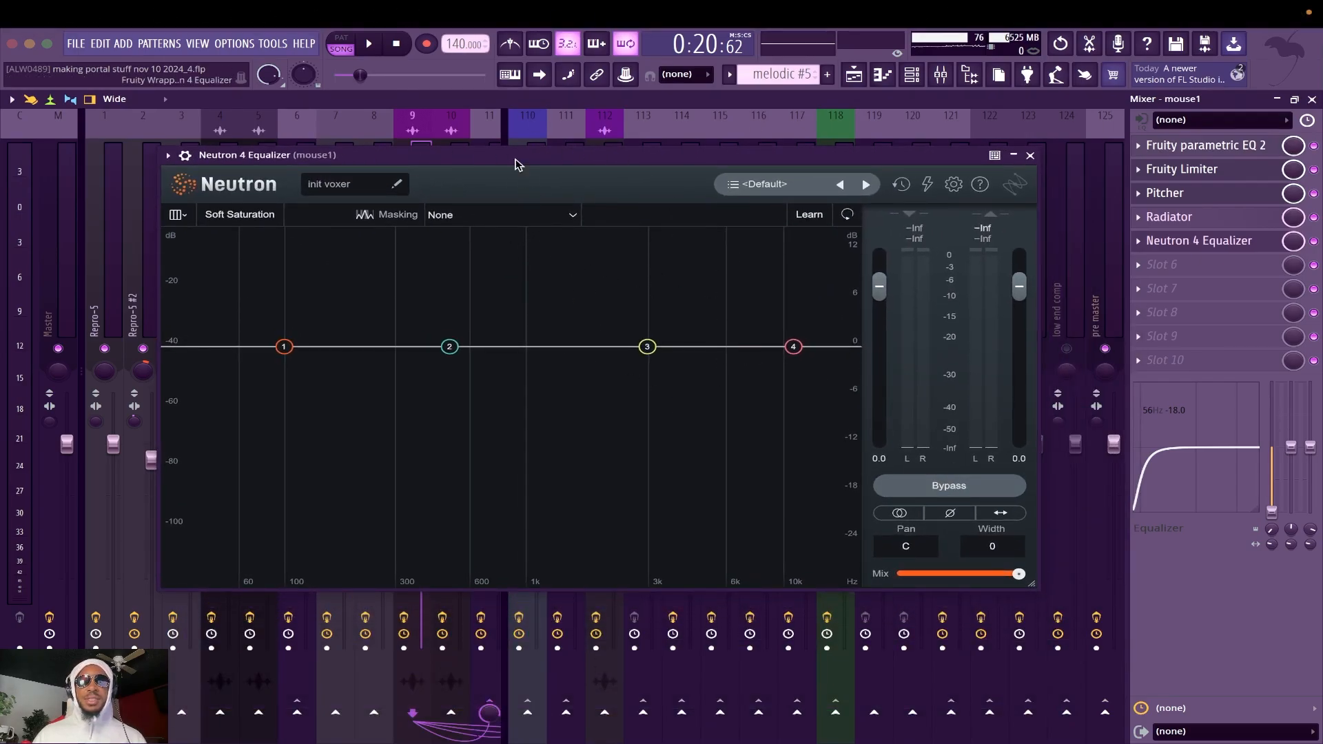
pyautogui.moveTo(516, 163); pyautogui.dragTo(532, 260)
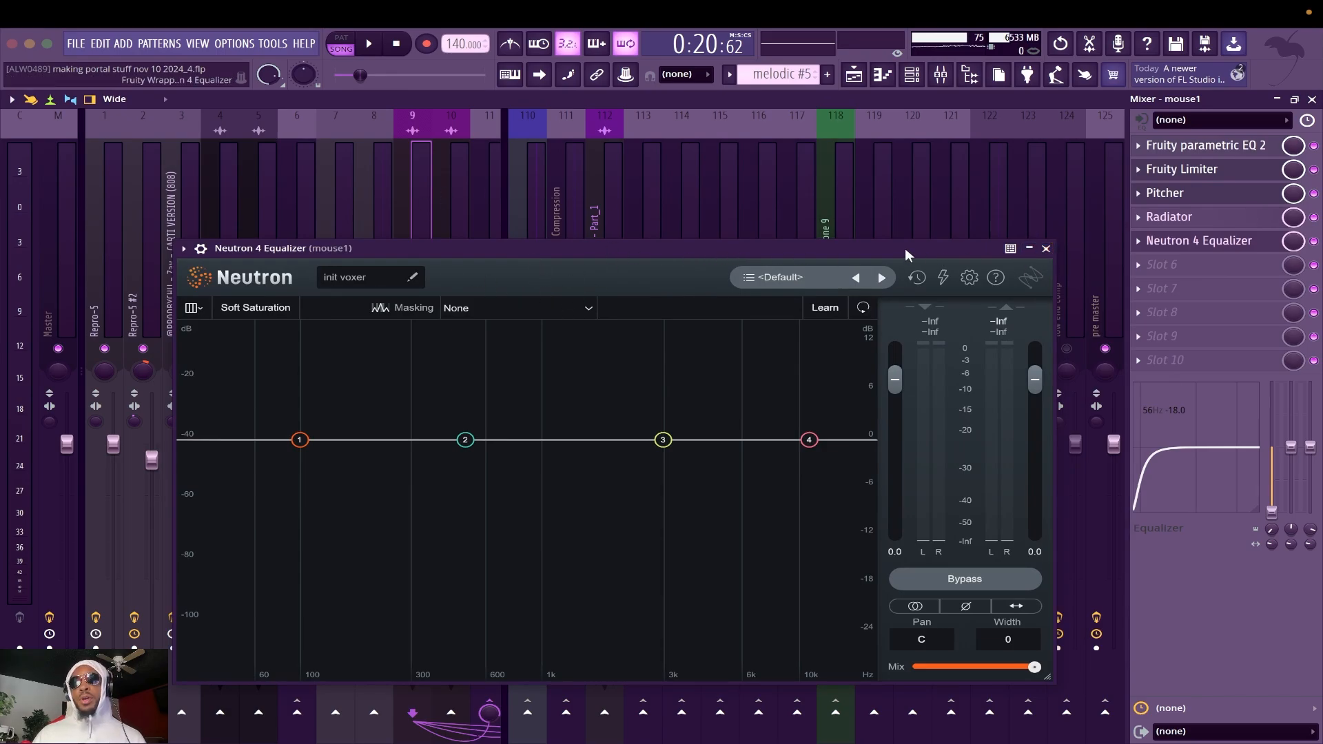
pyautogui.moveTo(909, 256); pyautogui.dragTo(962, 201)
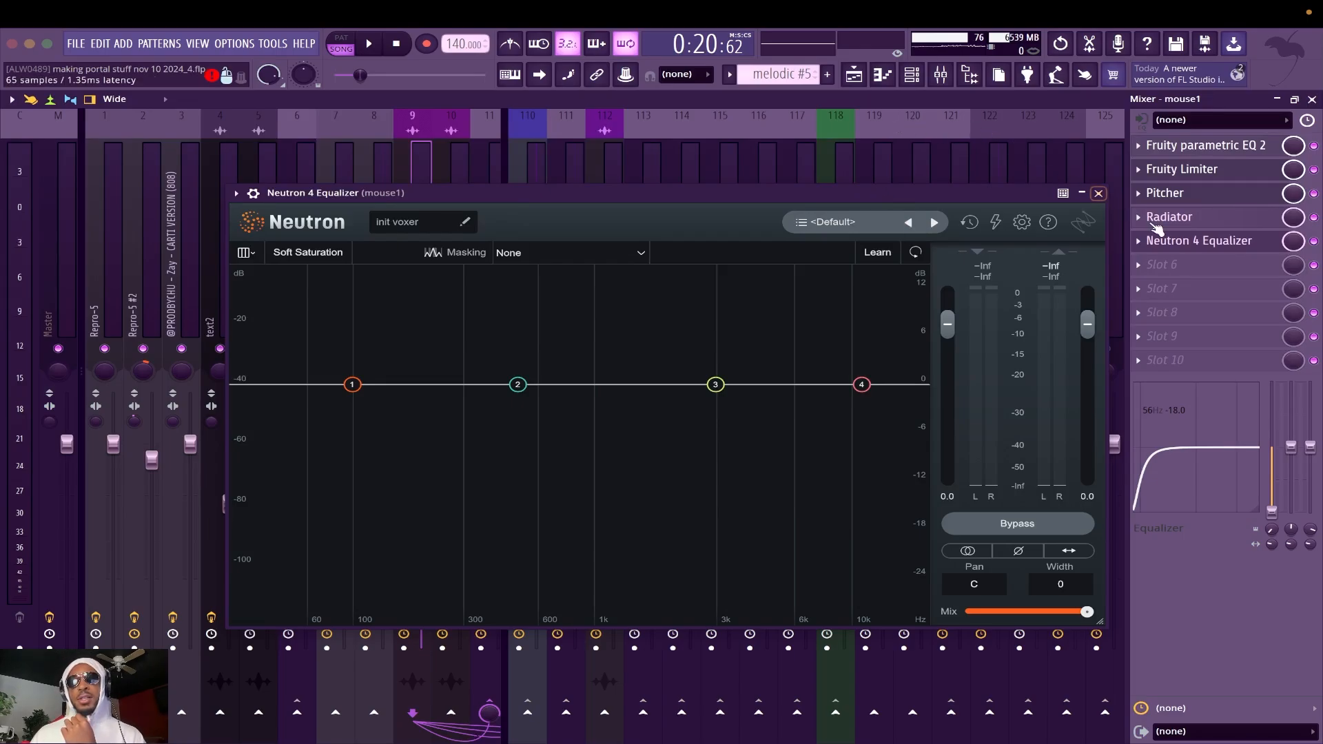
pyautogui.click(1098, 193)
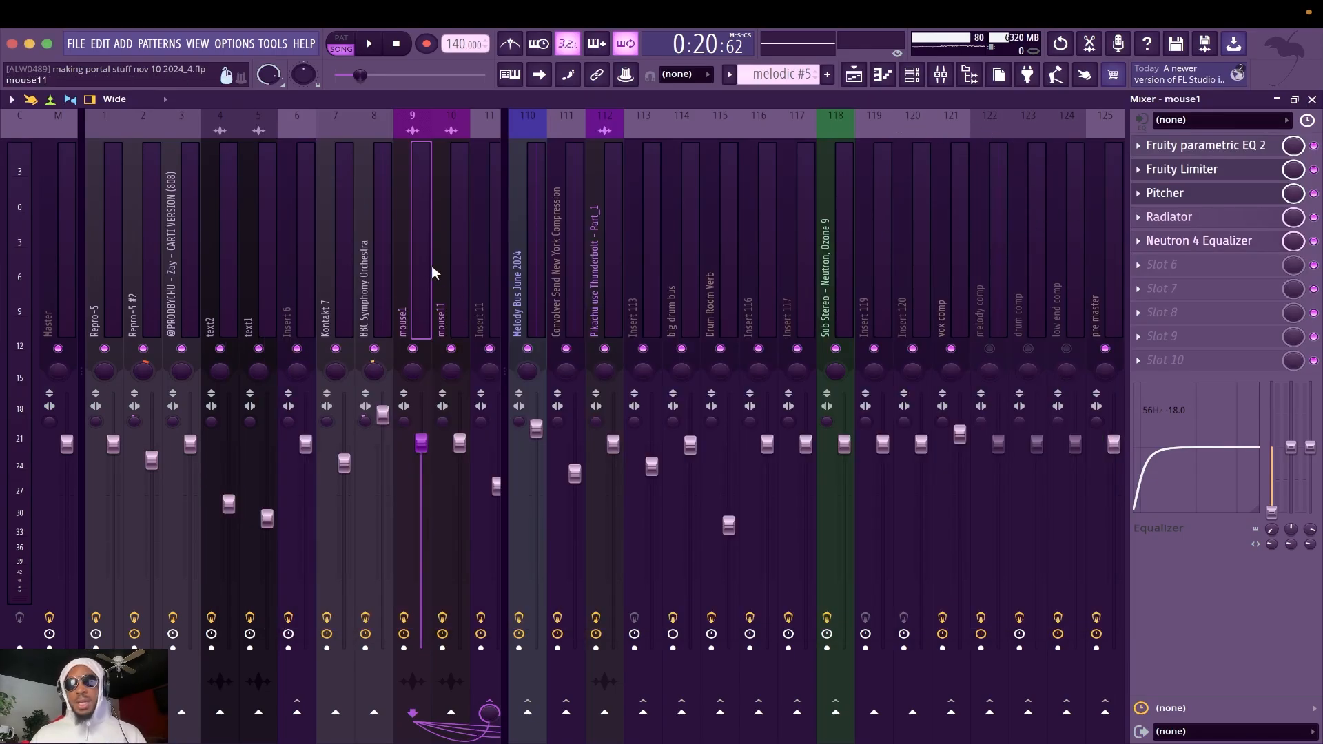
# Step: Inspect the Insert 11 send chain by opening Fruity delay 2, Radiator and the two Fruity Limiters
pyautogui.scroll(-5, 423, 268)
pyautogui.click(304, 308)
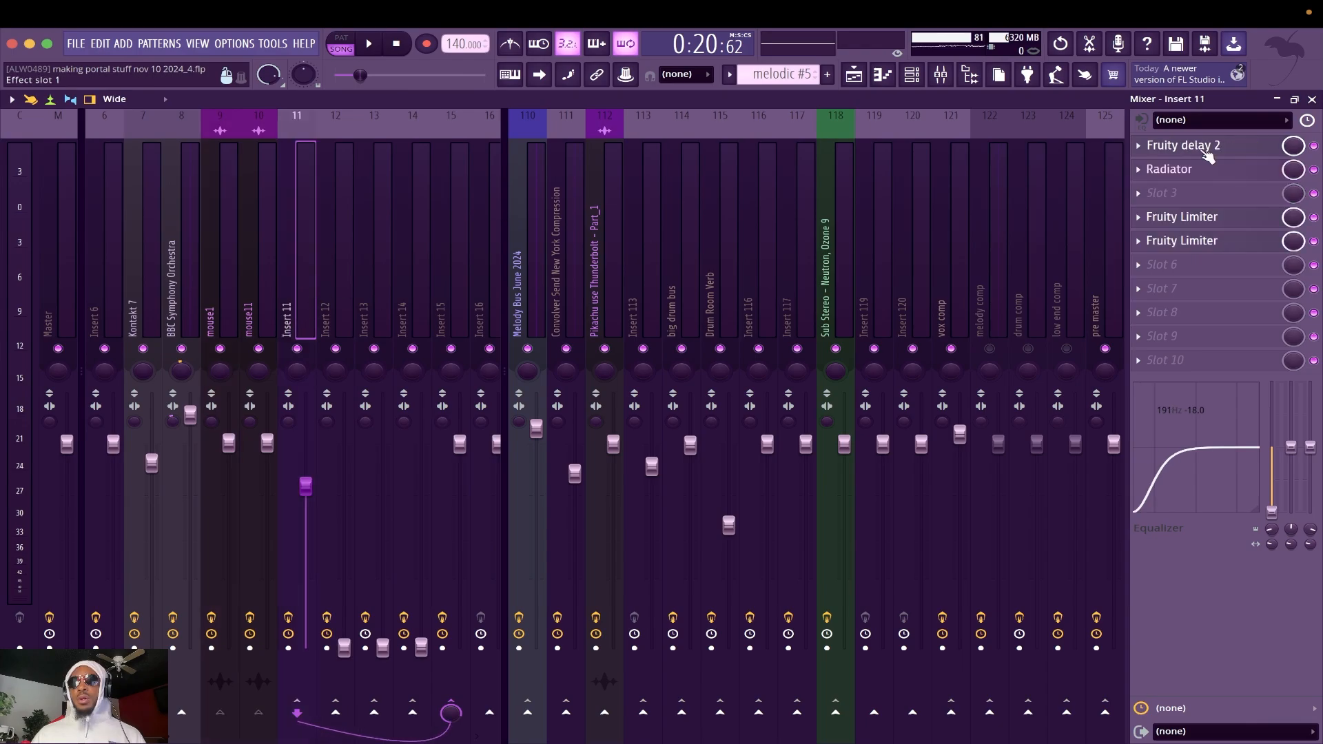
pyautogui.click(1178, 145)
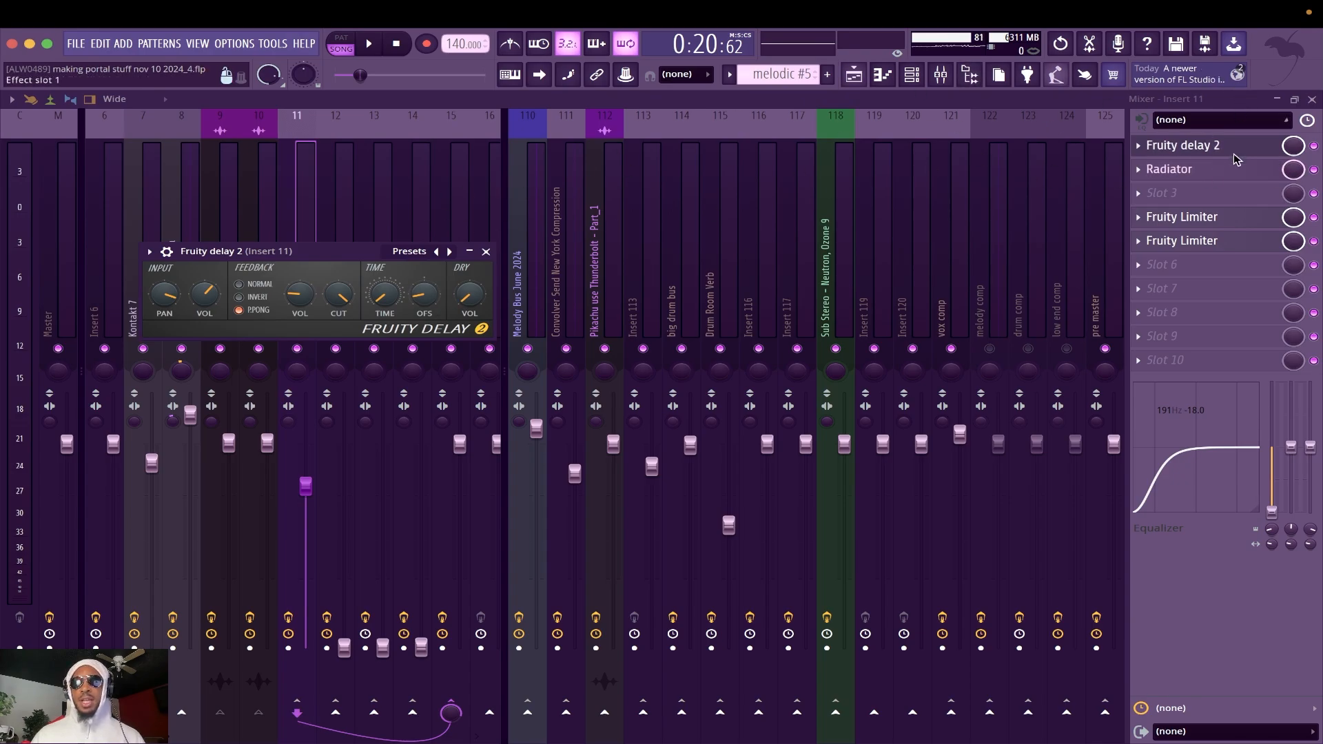
pyautogui.click(1205, 172)
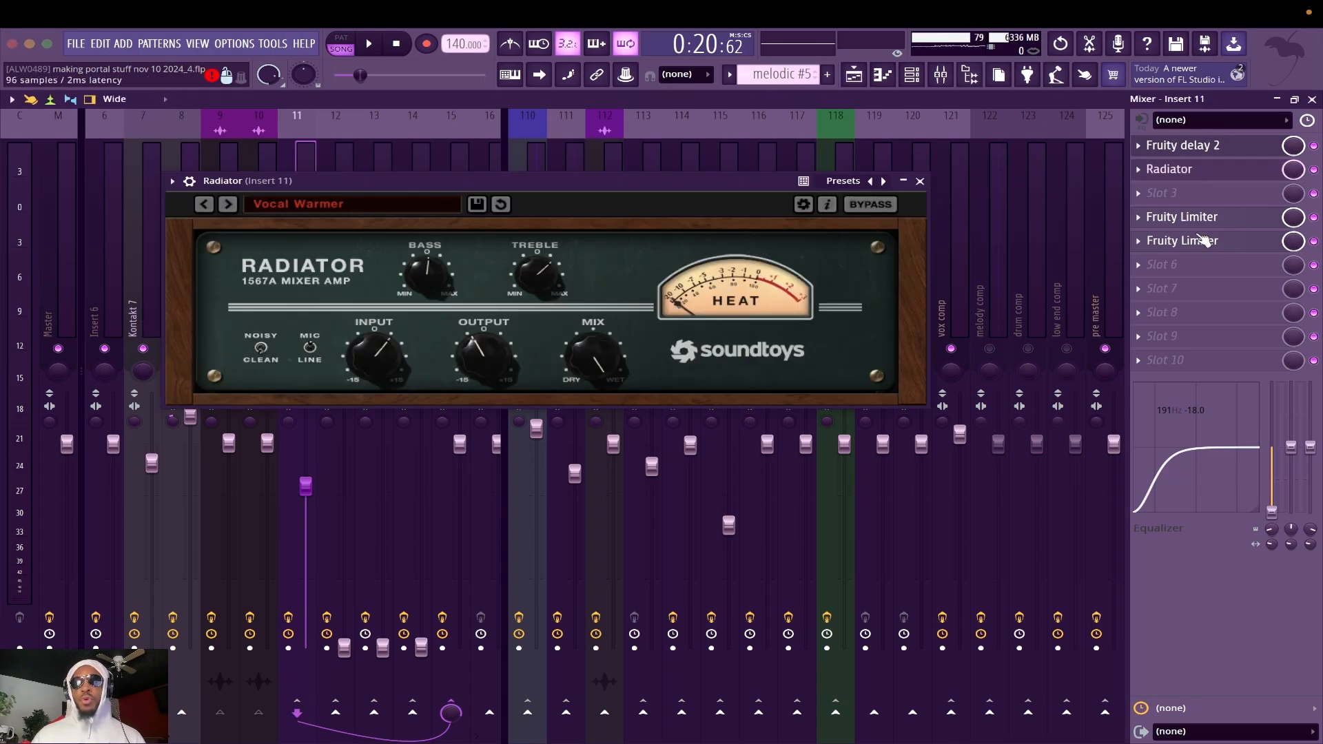
pyautogui.click(1186, 218)
pyautogui.moveTo(675, 500); pyautogui.dragTo(647, 371)
pyautogui.click(1223, 248)
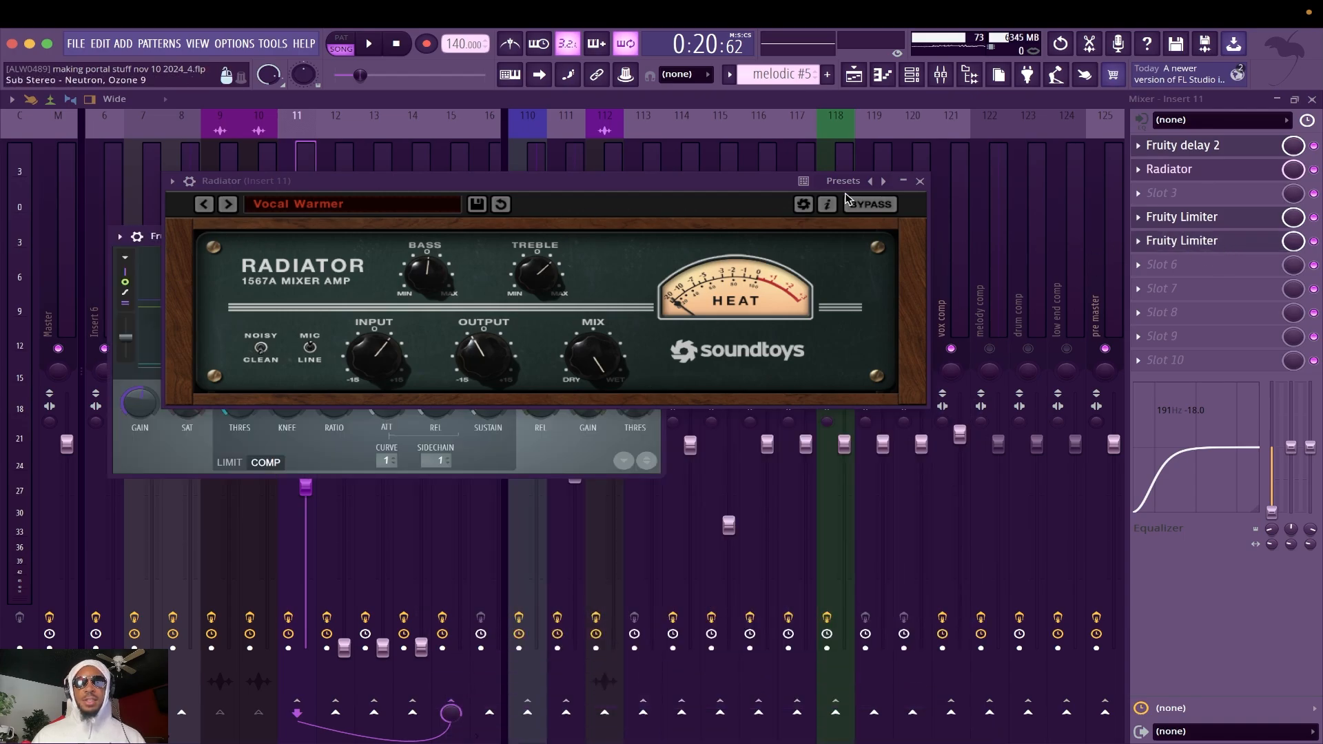
# Step: Close Radiator, play the song to watch the Insert 11 Fruity Limiter, and view its available sidechain inputs
pyautogui.click(920, 181)
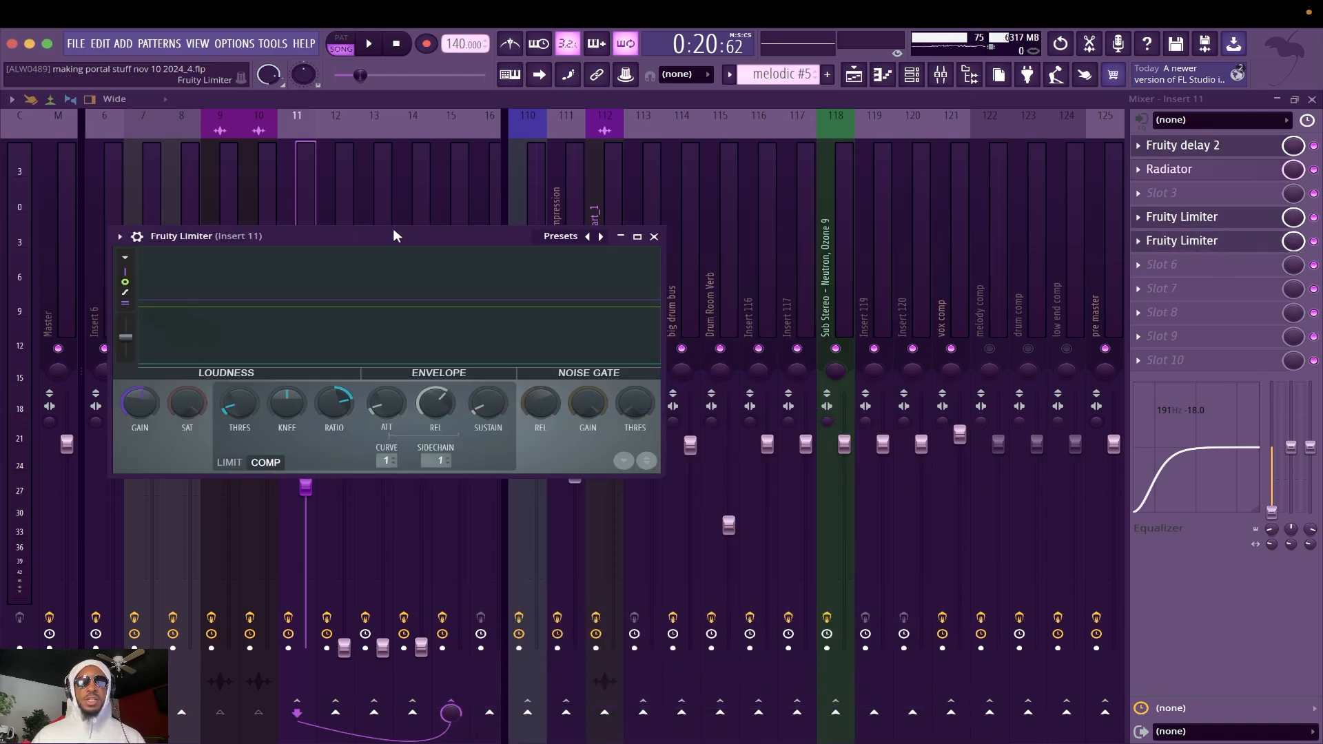
pyautogui.moveTo(395, 235); pyautogui.dragTo(824, 356)
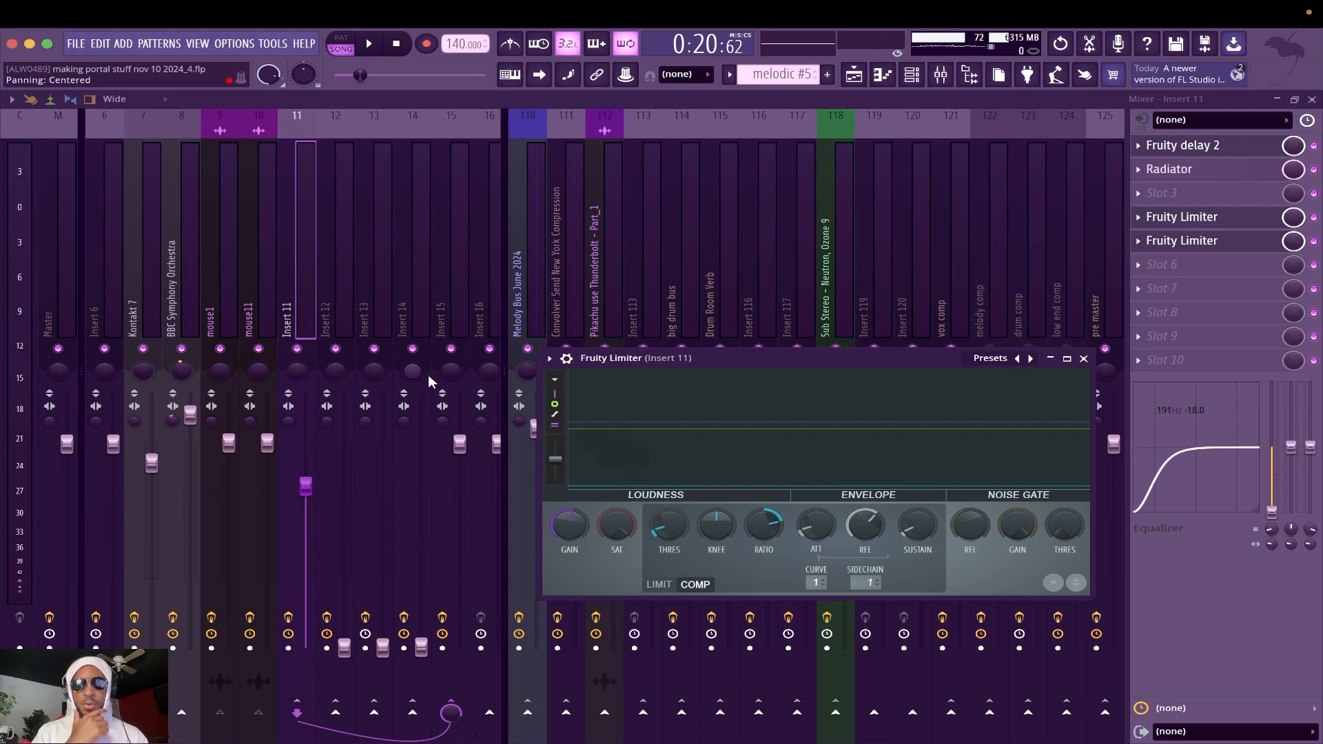
pyautogui.press('space')
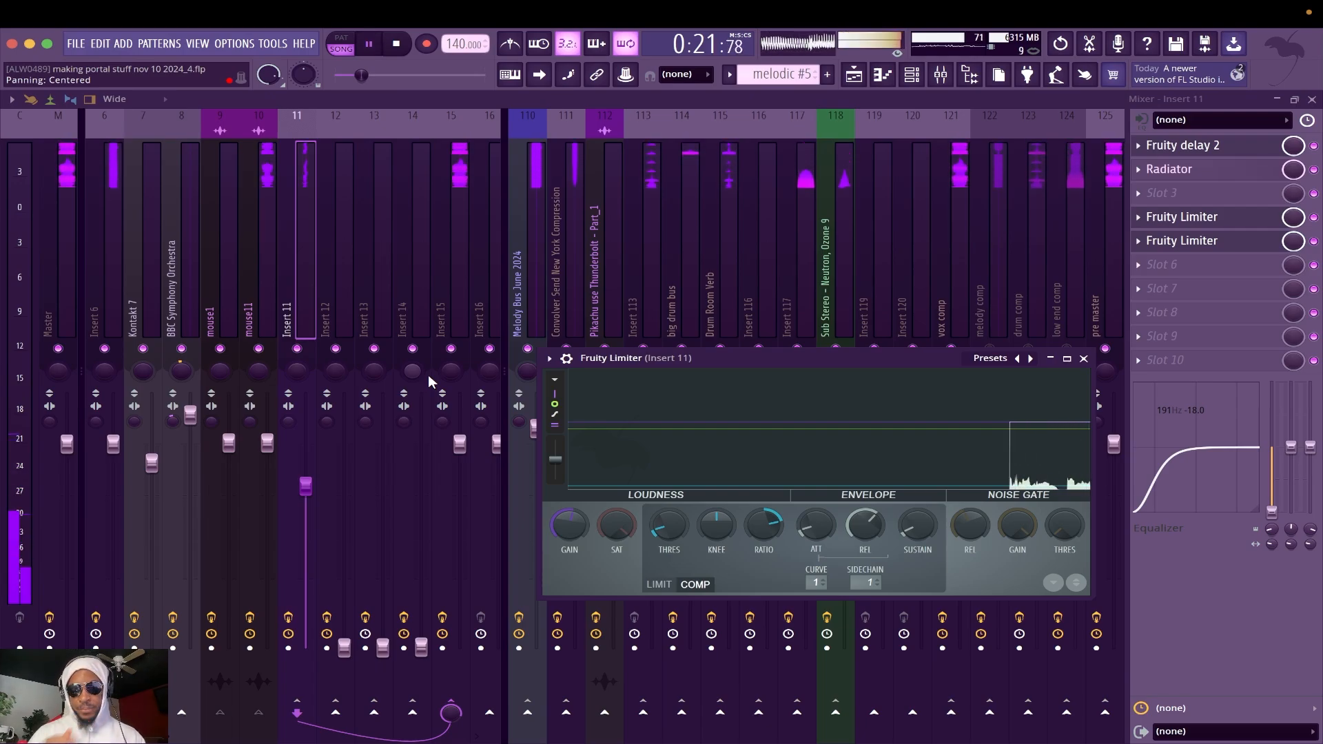
pyautogui.click(869, 583)
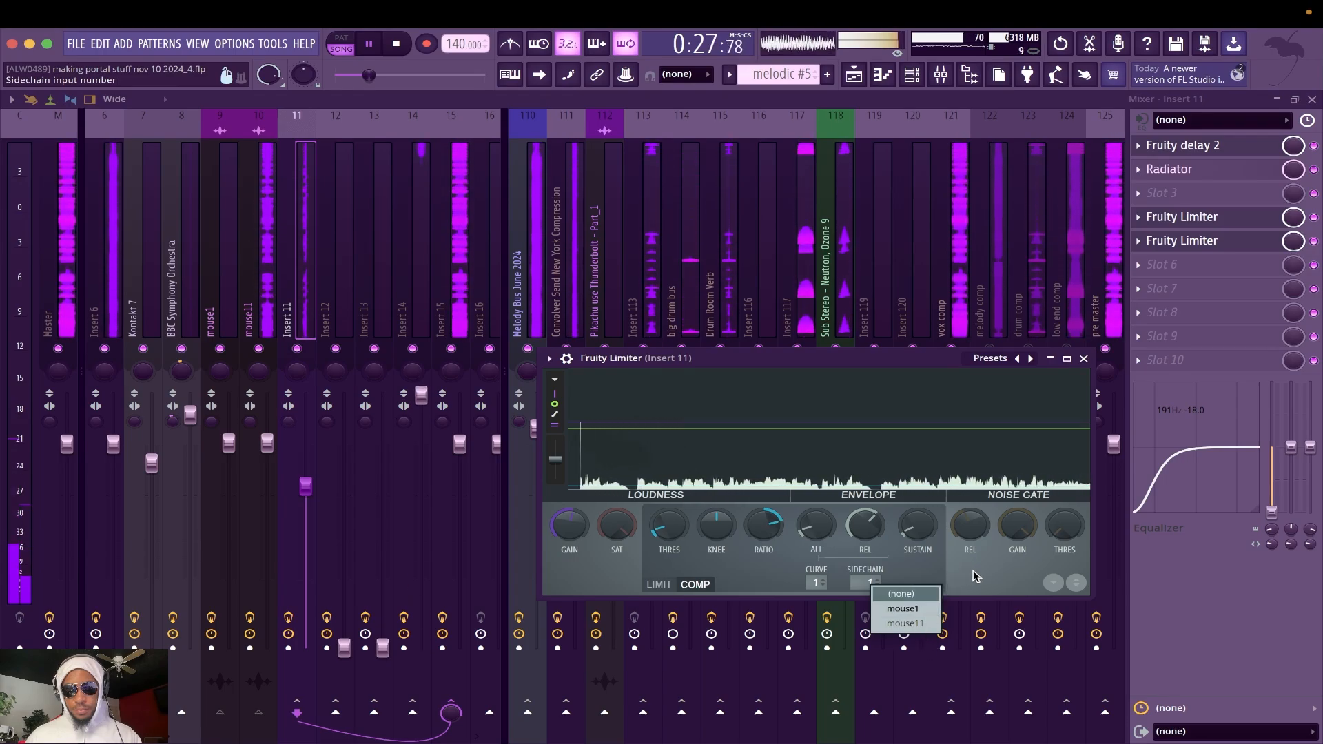
# Step: Check the threshold and attack on Insert 11's first Fruity Limiter during playback, close it, and toggle the second limiter's effect slot
pyautogui.click(1185, 218)
pyautogui.click(1185, 218)
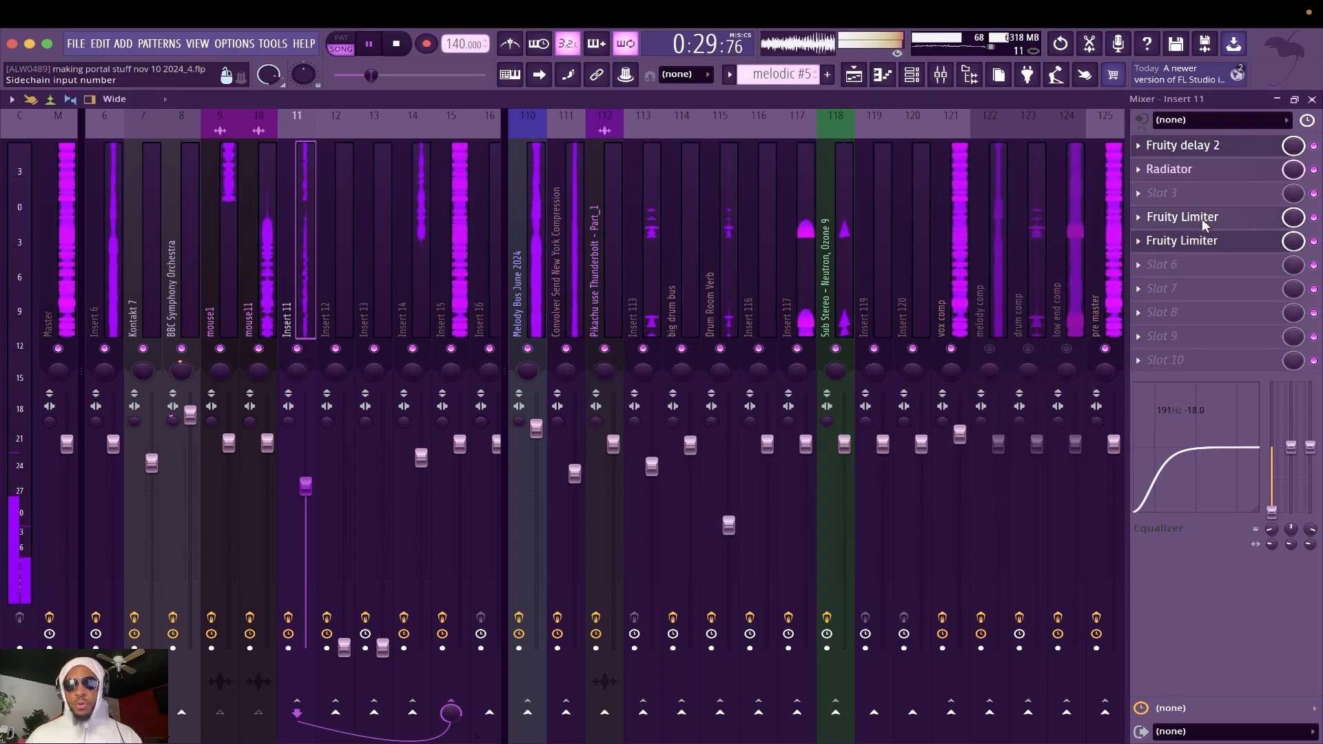
pyautogui.click(1207, 218)
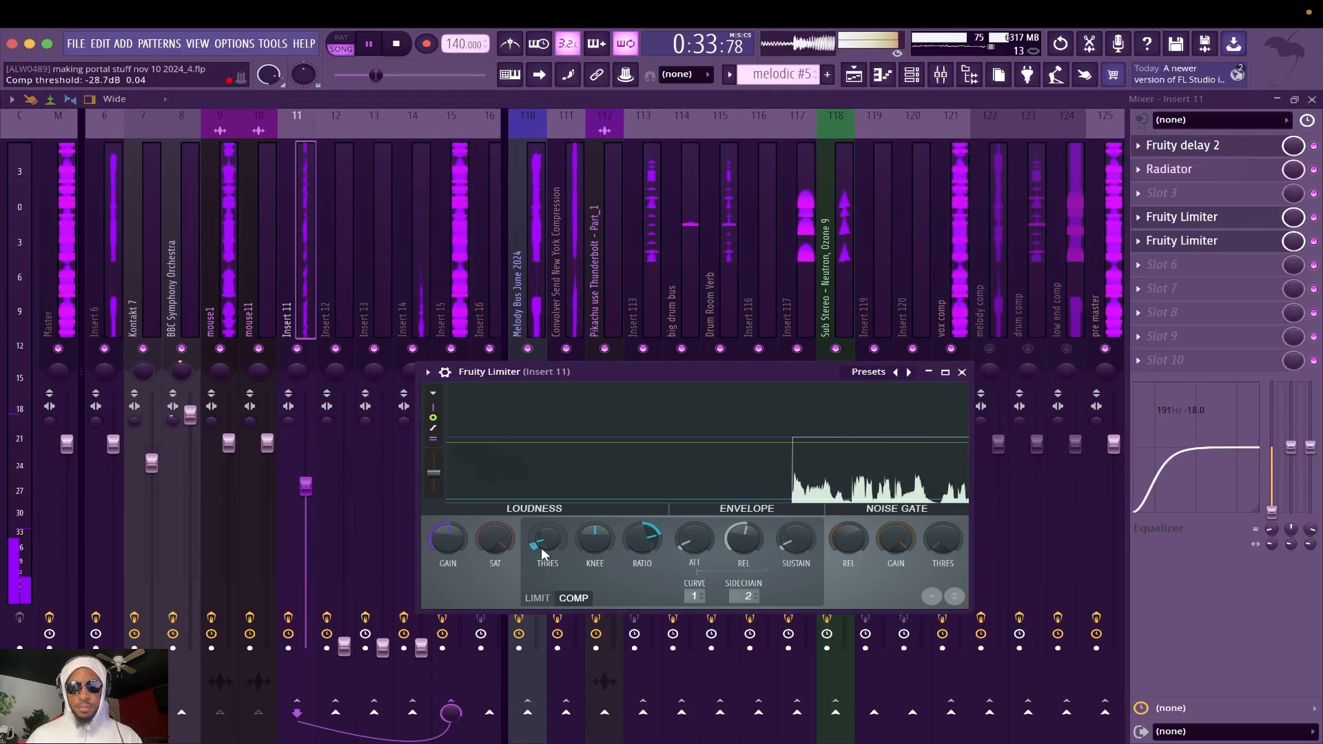
pyautogui.moveTo(541, 547); pyautogui.dragTo(542, 538)
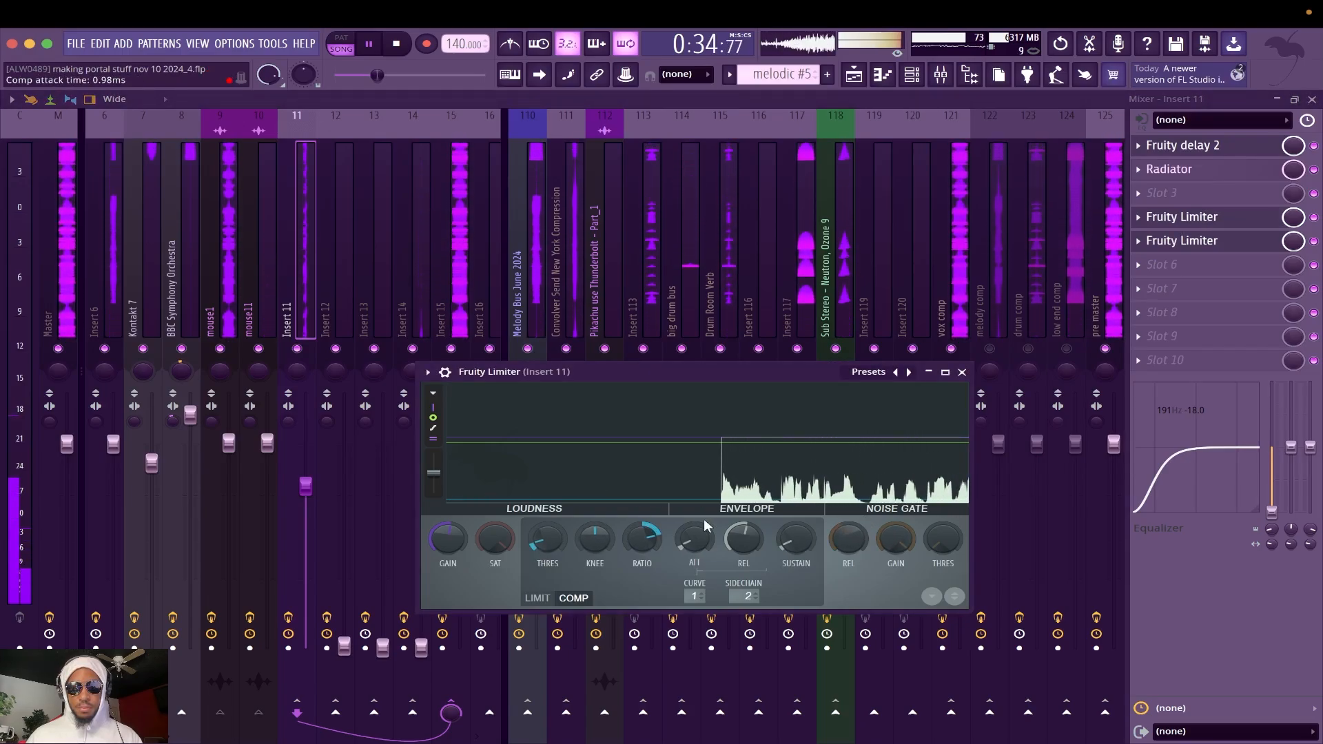
pyautogui.click(962, 372)
pyautogui.click(1313, 241)
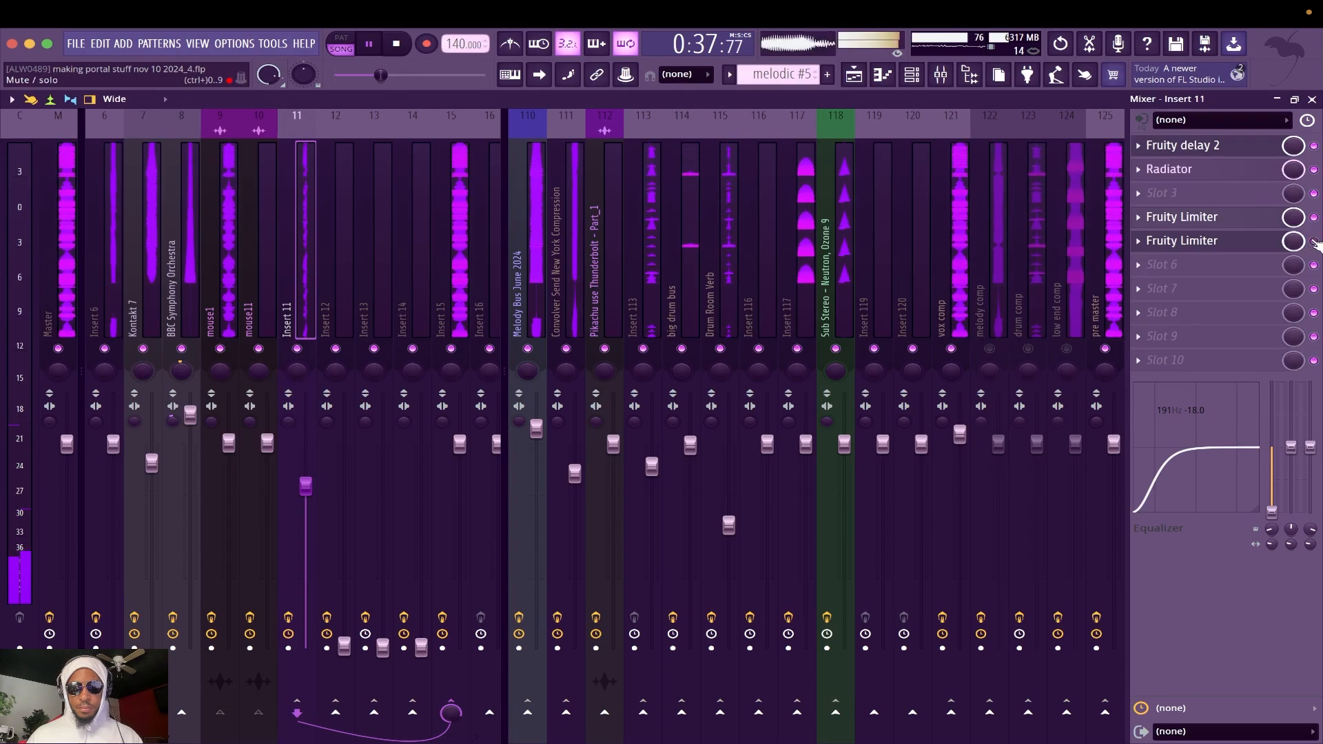
# Step: Replay the song while toggling Insert 11's two Fruity Limiters to compare the delay with and without sidechaining, and leave both enabled
pyautogui.press('space')
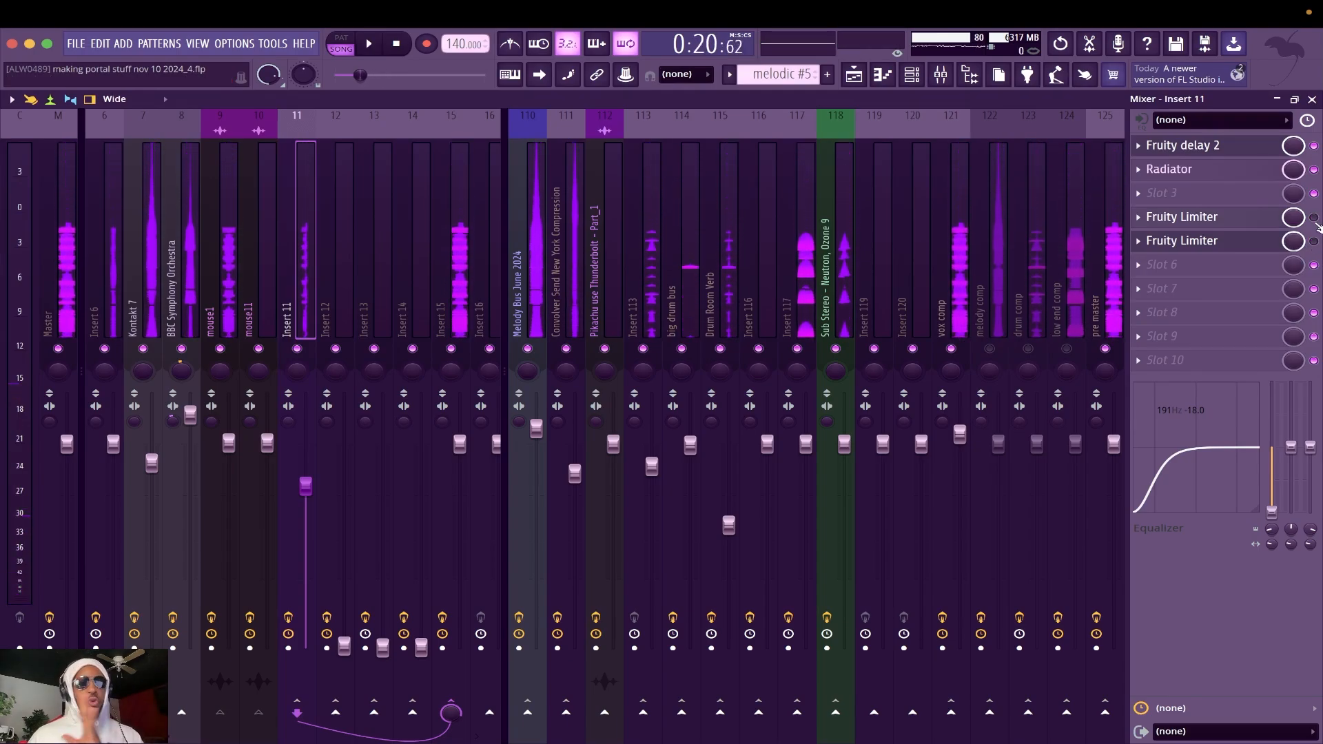
pyautogui.press('space')
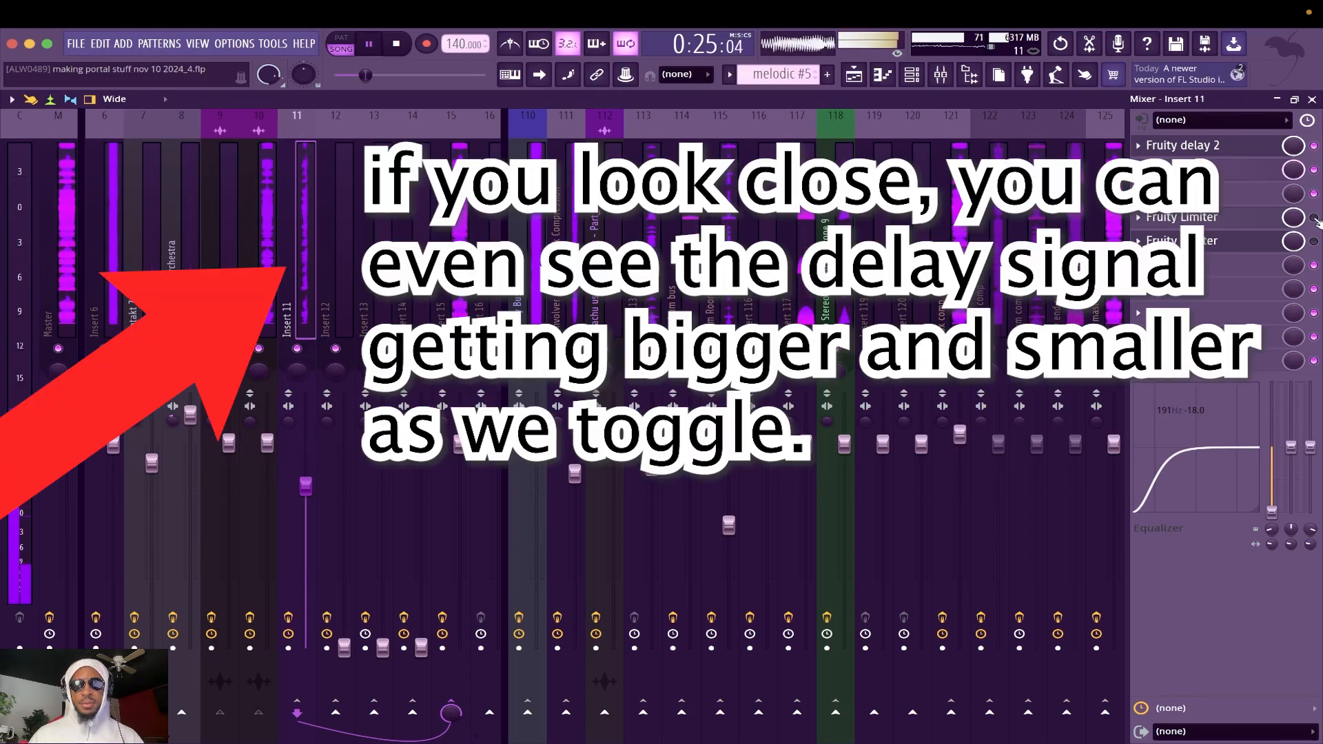
pyautogui.click(1313, 240)
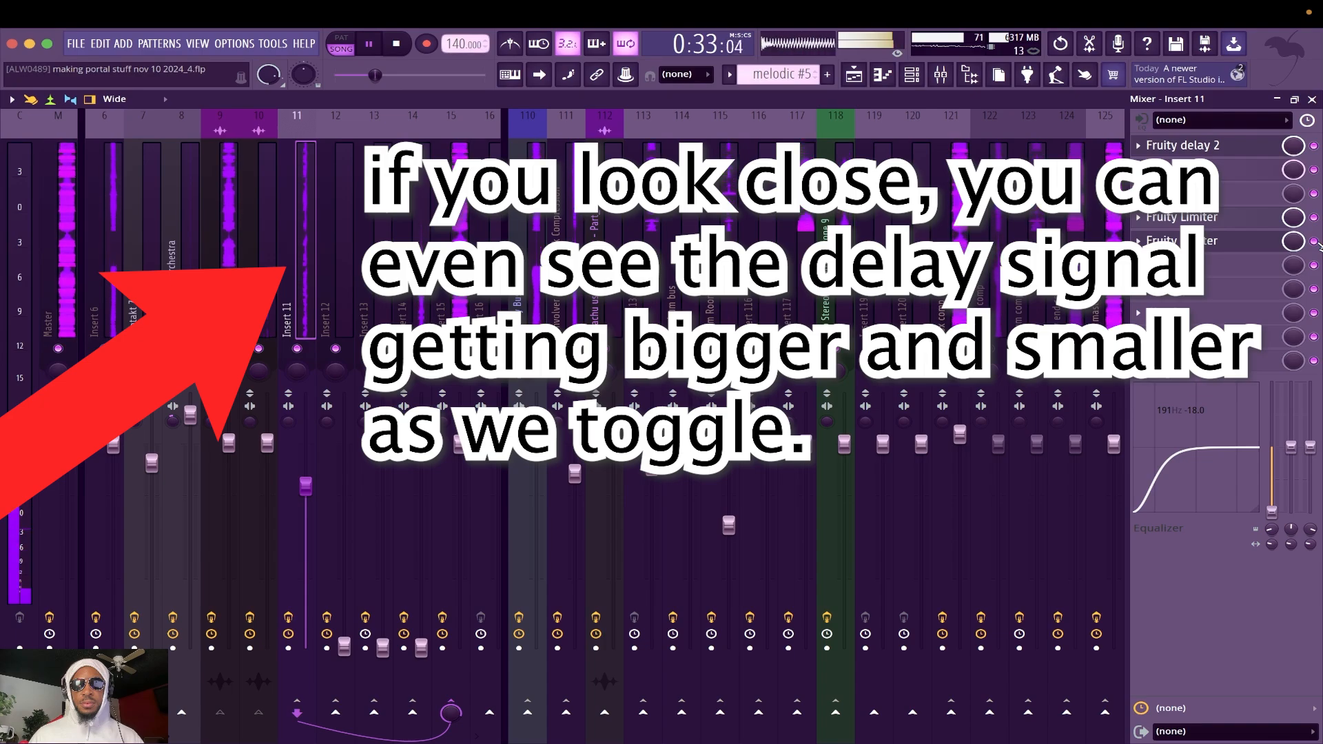
pyautogui.click(1314, 241)
pyautogui.click(1314, 217)
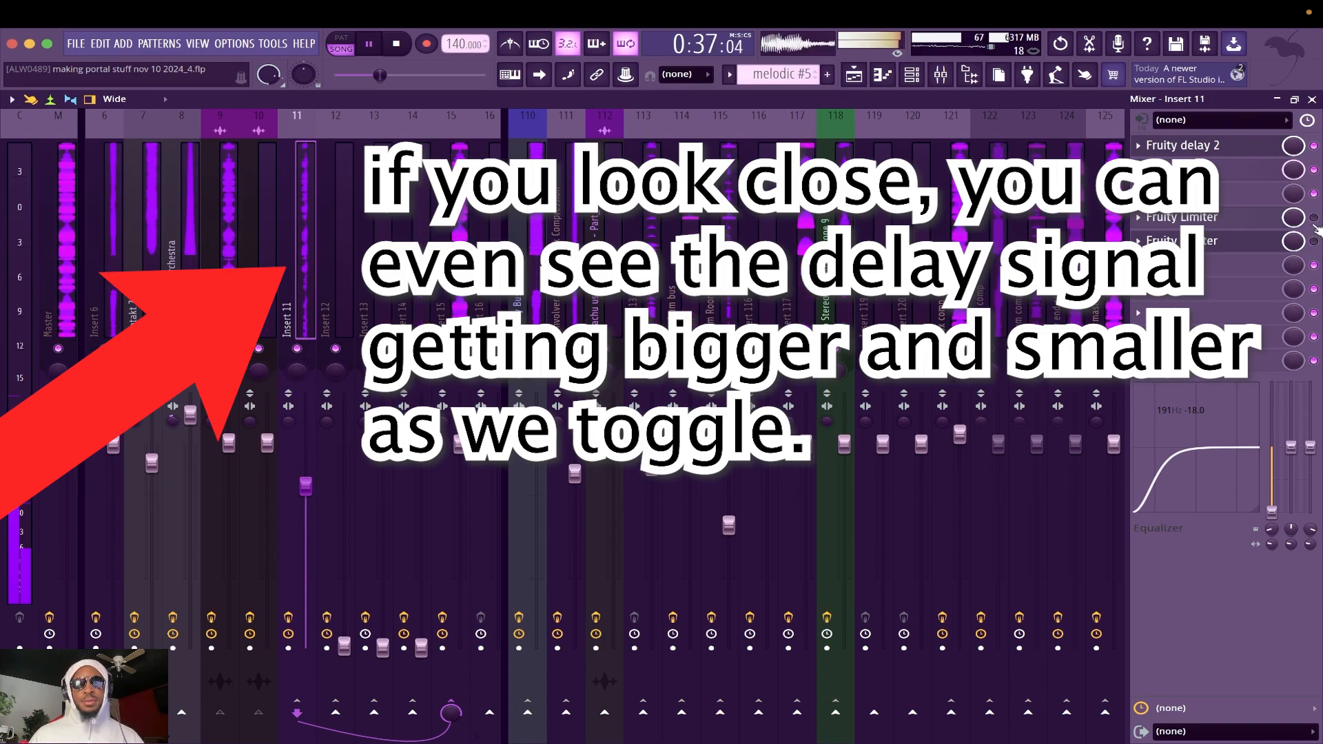
pyautogui.click(1315, 241)
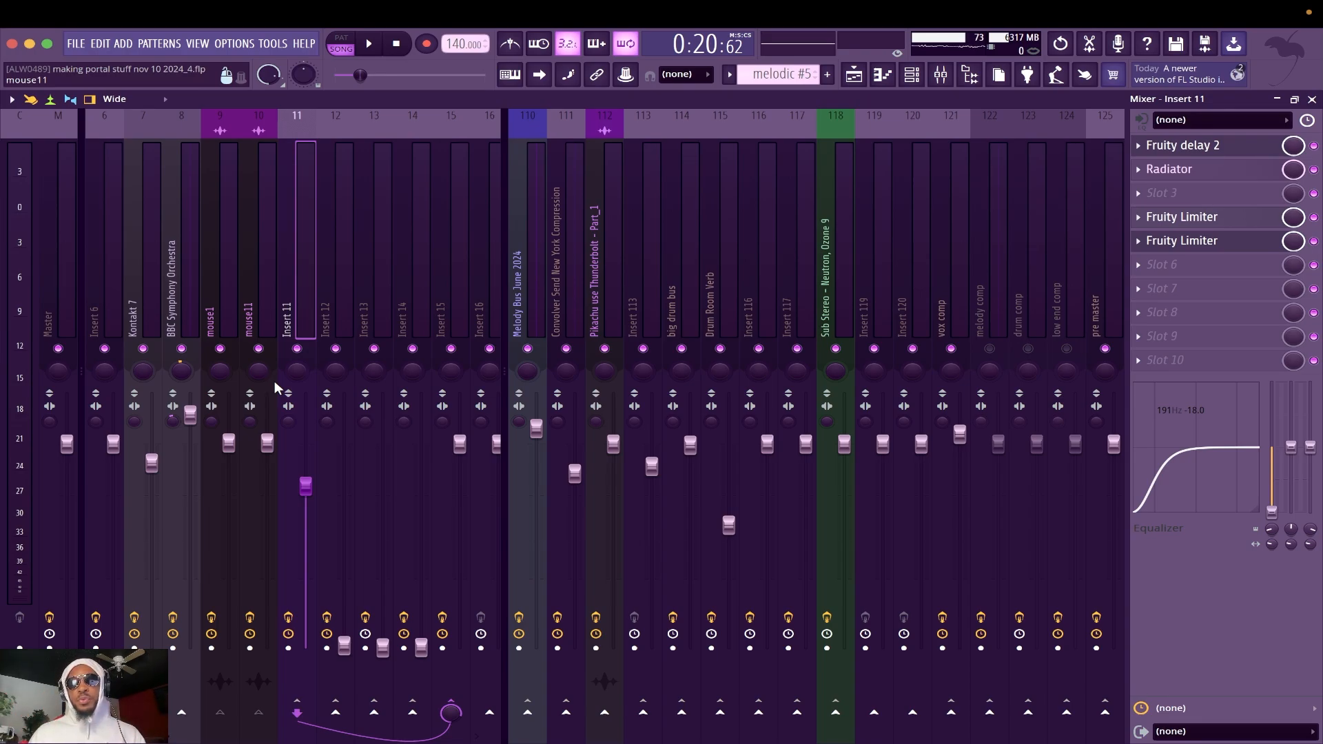
# Step: Inspect the Insert 12 send chain by opening Outer Space, Radiator and Neutron 4 Equalizer, and close the equalizer
pyautogui.click(339, 308)
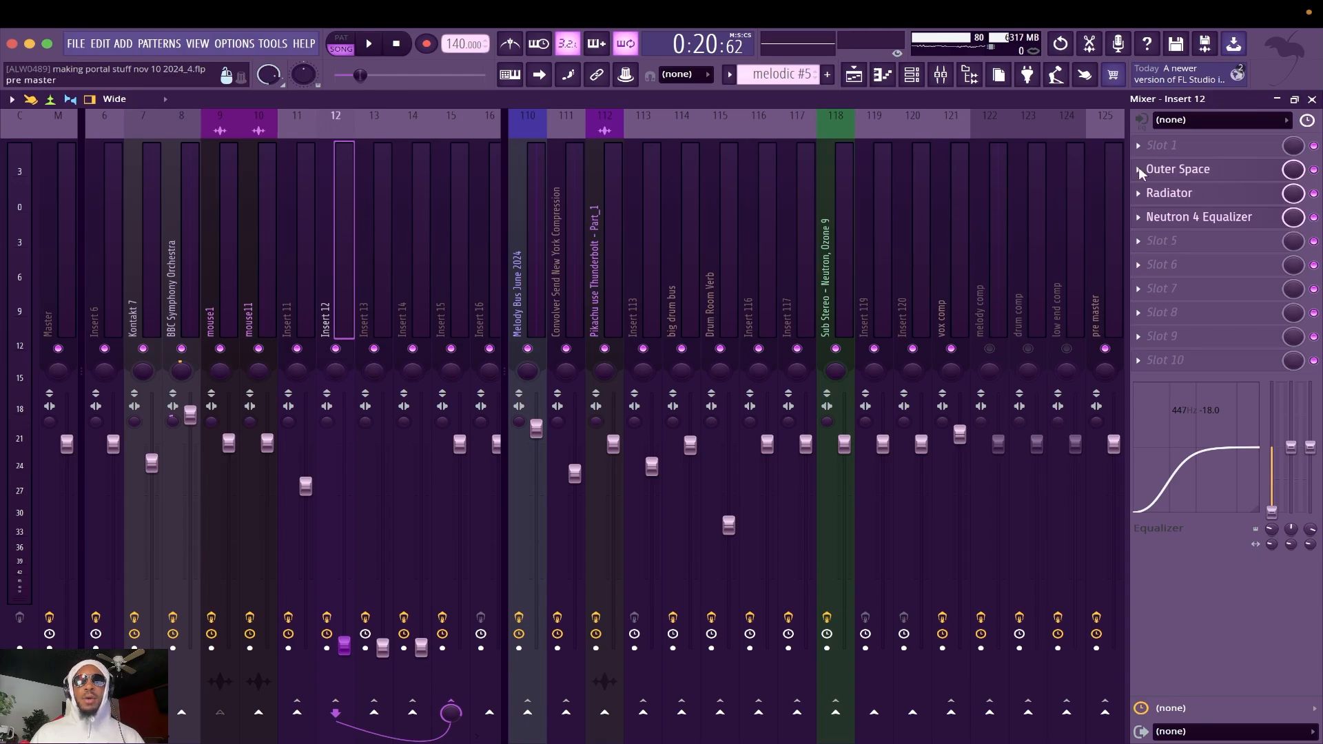
pyautogui.click(1214, 177)
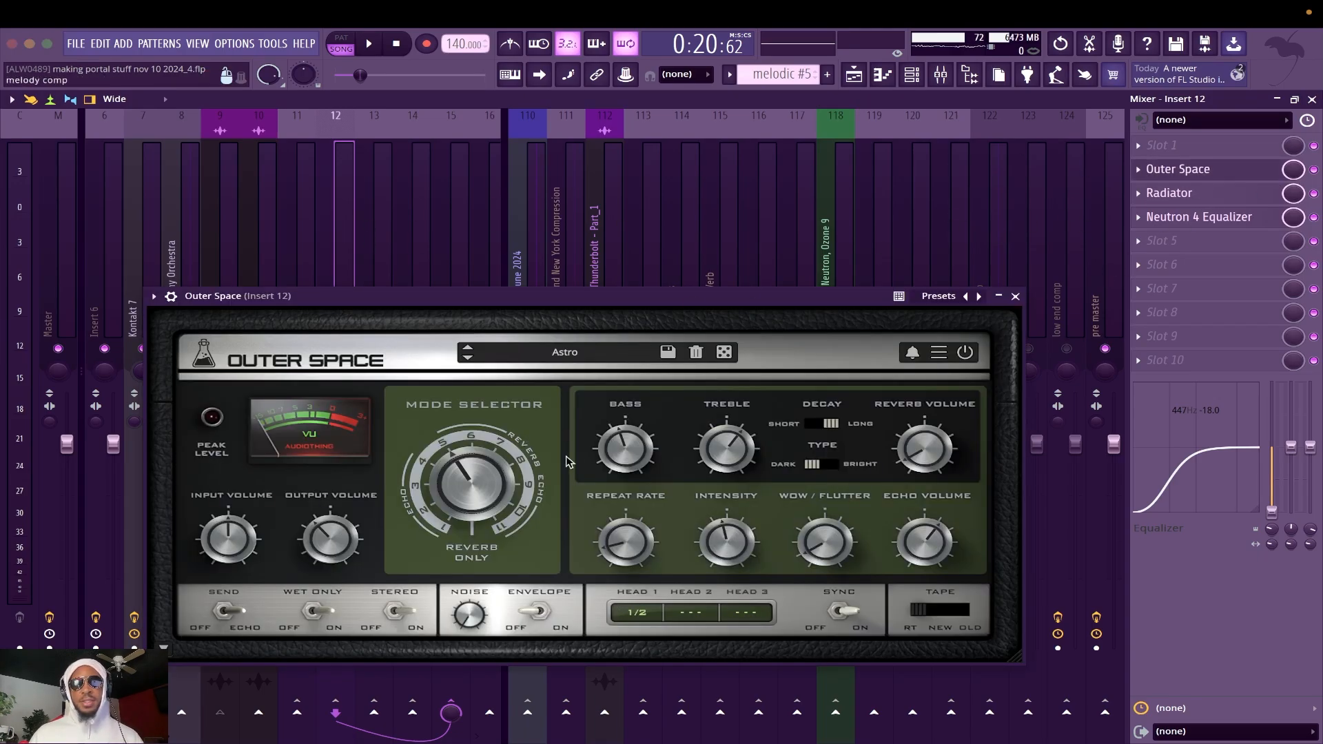
pyautogui.click(1171, 193)
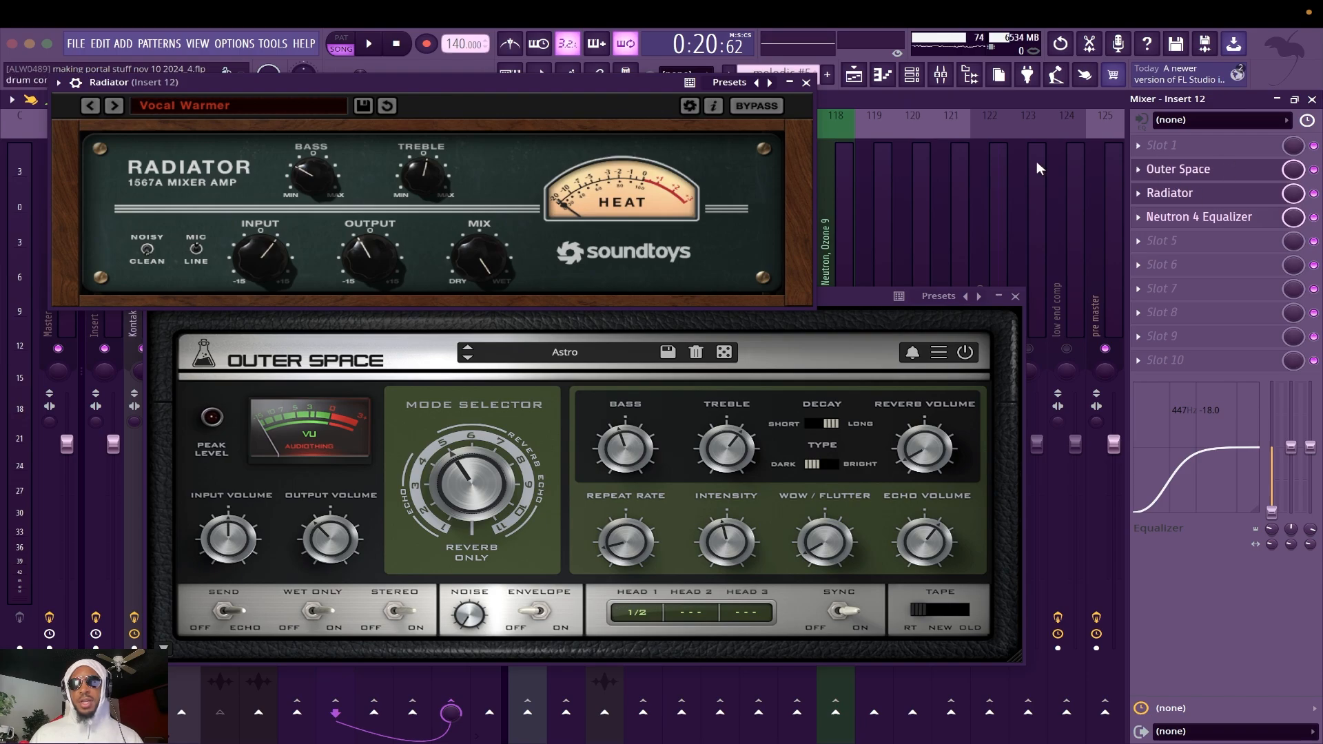
pyautogui.click(1212, 217)
pyautogui.moveTo(544, 126); pyautogui.dragTo(657, 187)
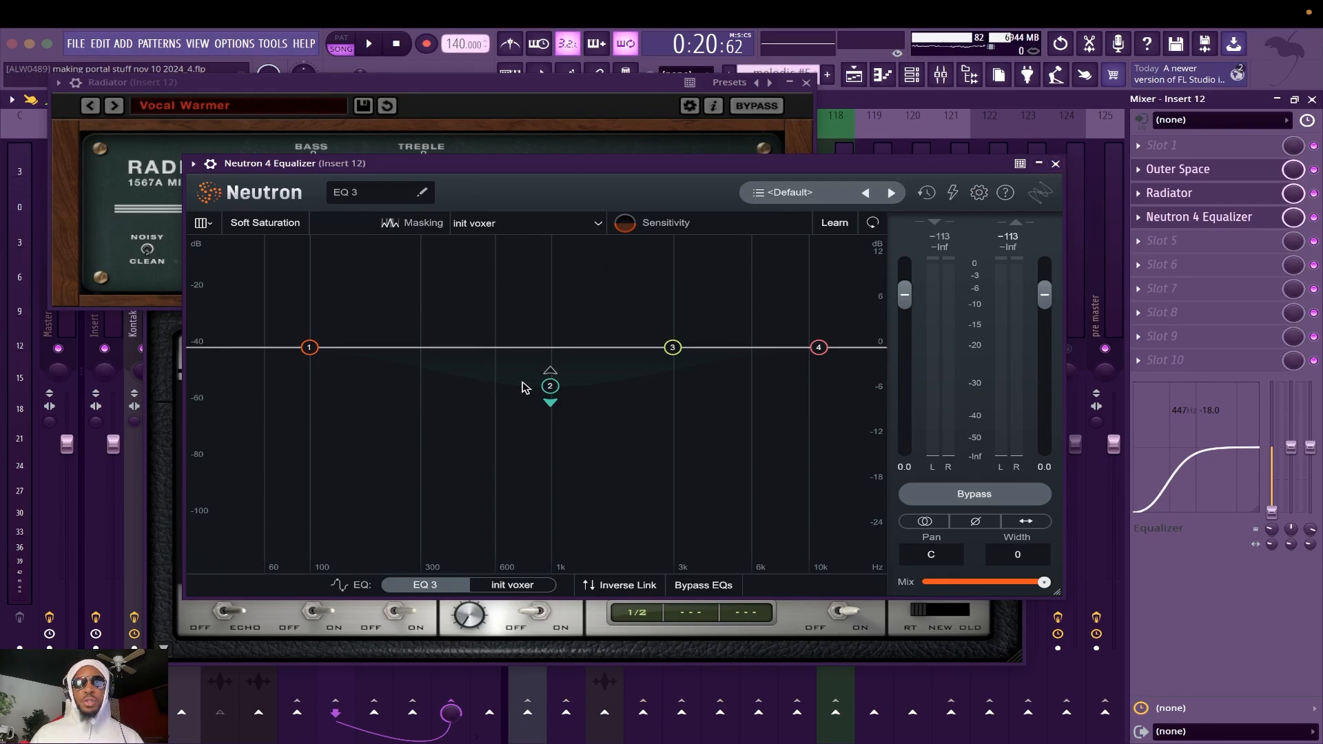
pyautogui.click(1054, 163)
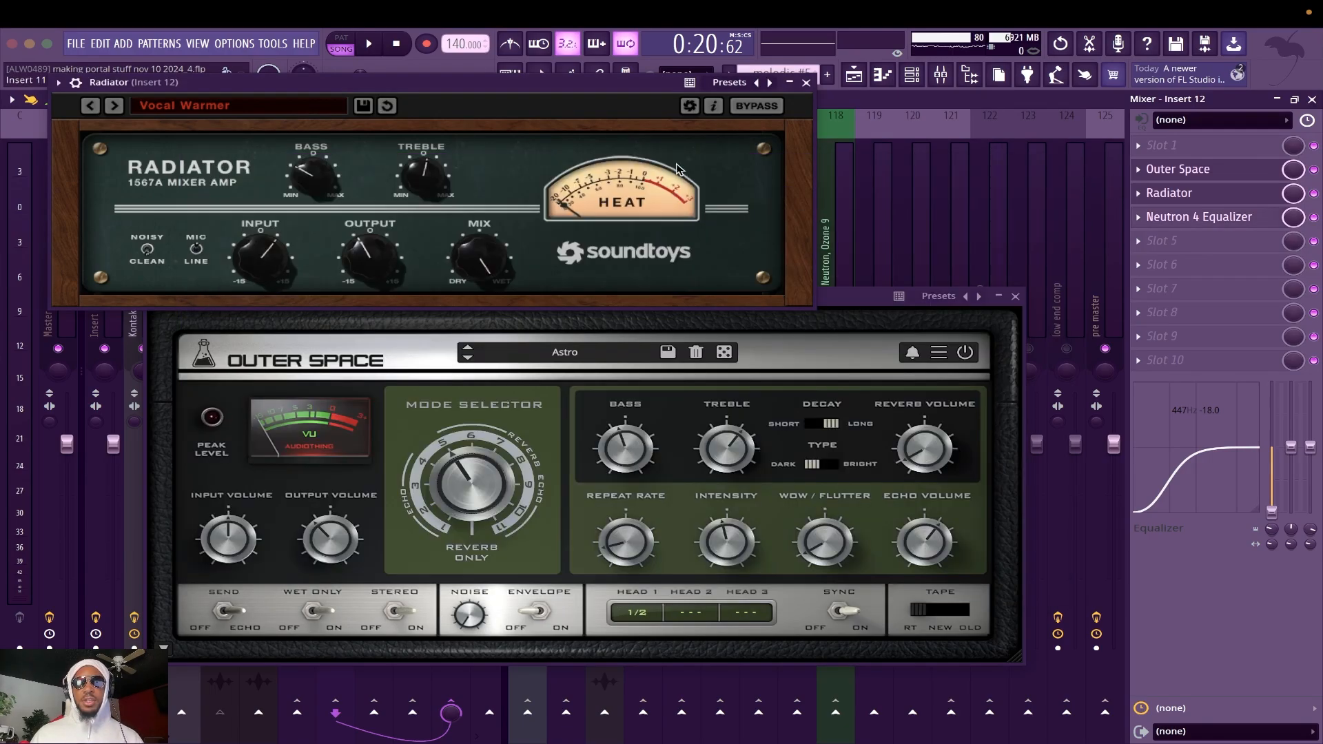
# Step: Inspect Outer Space and Pitcher on Insert 13, close them, and view Insert 14's effect chain
pyautogui.press('Right')
pyautogui.click(1218, 146)
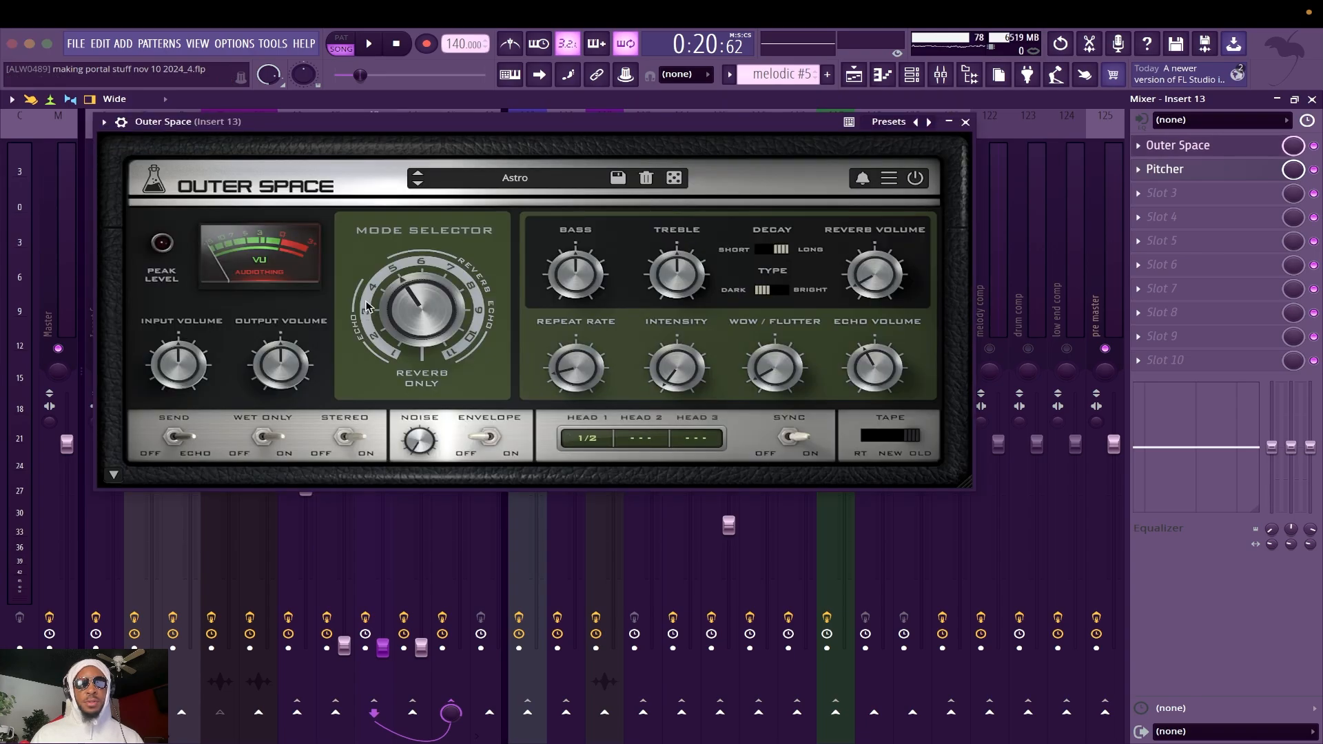
pyautogui.click(966, 122)
pyautogui.click(1164, 169)
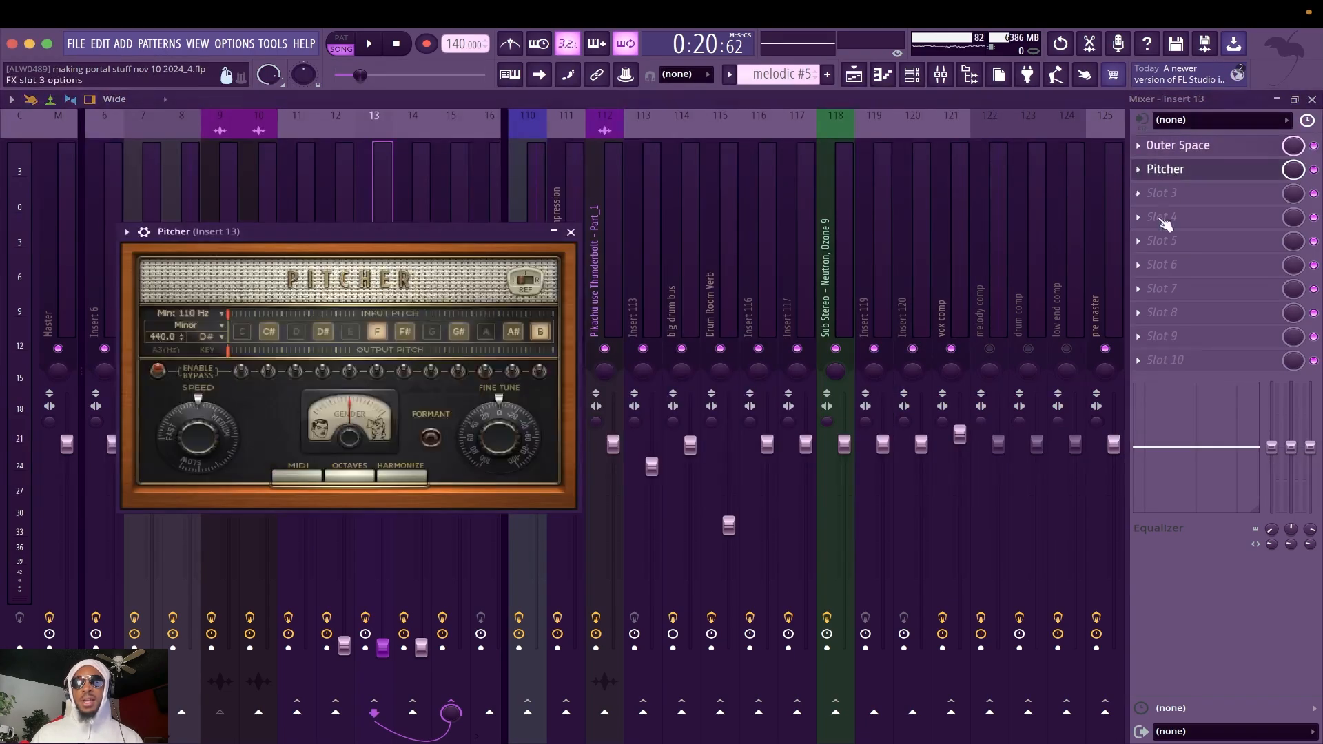
pyautogui.moveTo(333, 235); pyautogui.dragTo(416, 272)
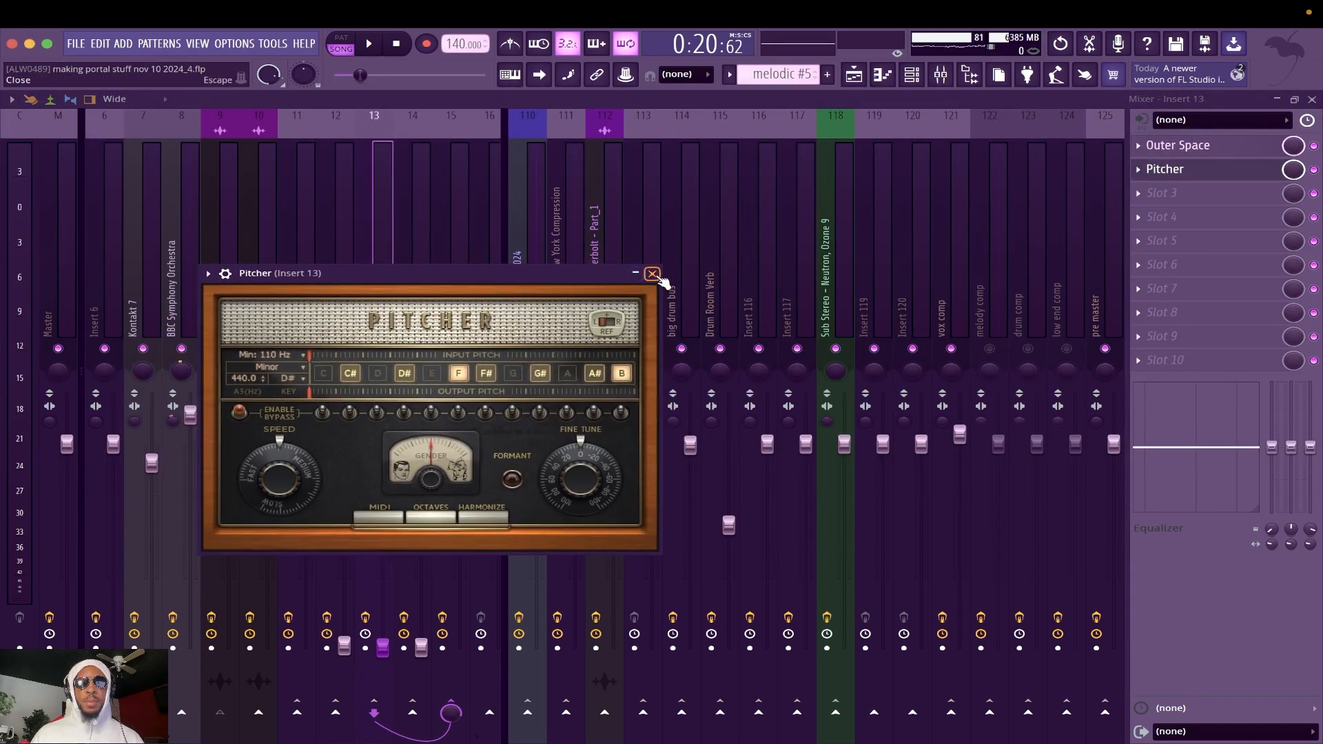
pyautogui.click(653, 269)
pyautogui.click(426, 321)
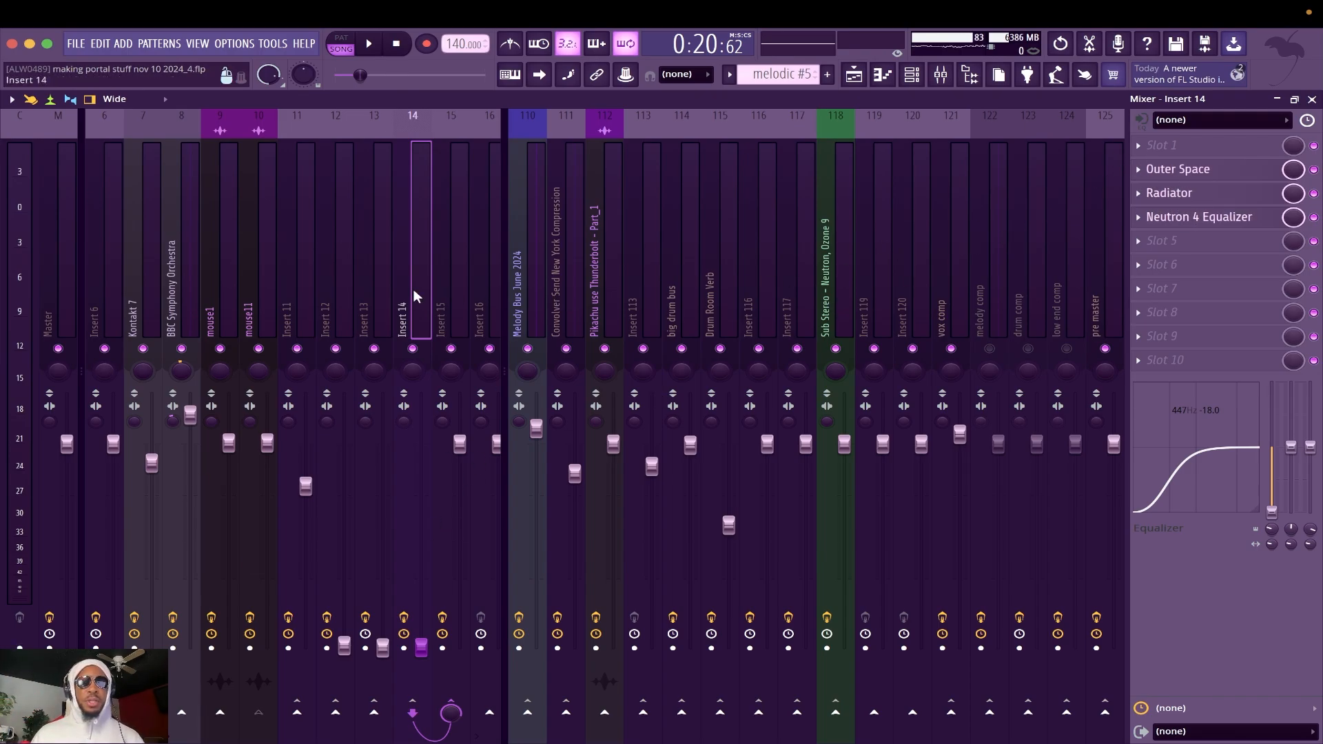
# Step: Open Radiator and Neutron 4 on Insert 15 and arrange their windows for viewing
pyautogui.click(458, 309)
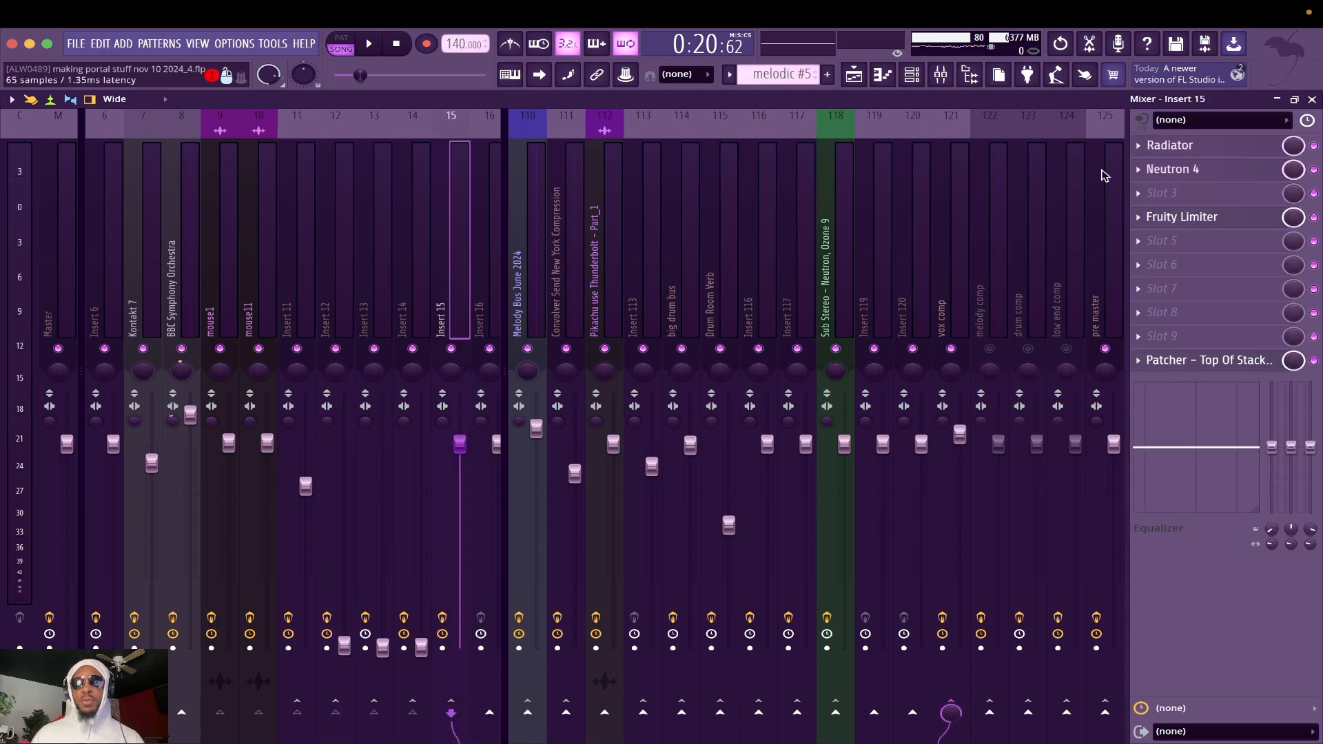
pyautogui.click(1171, 145)
pyautogui.moveTo(576, 140); pyautogui.dragTo(463, 132)
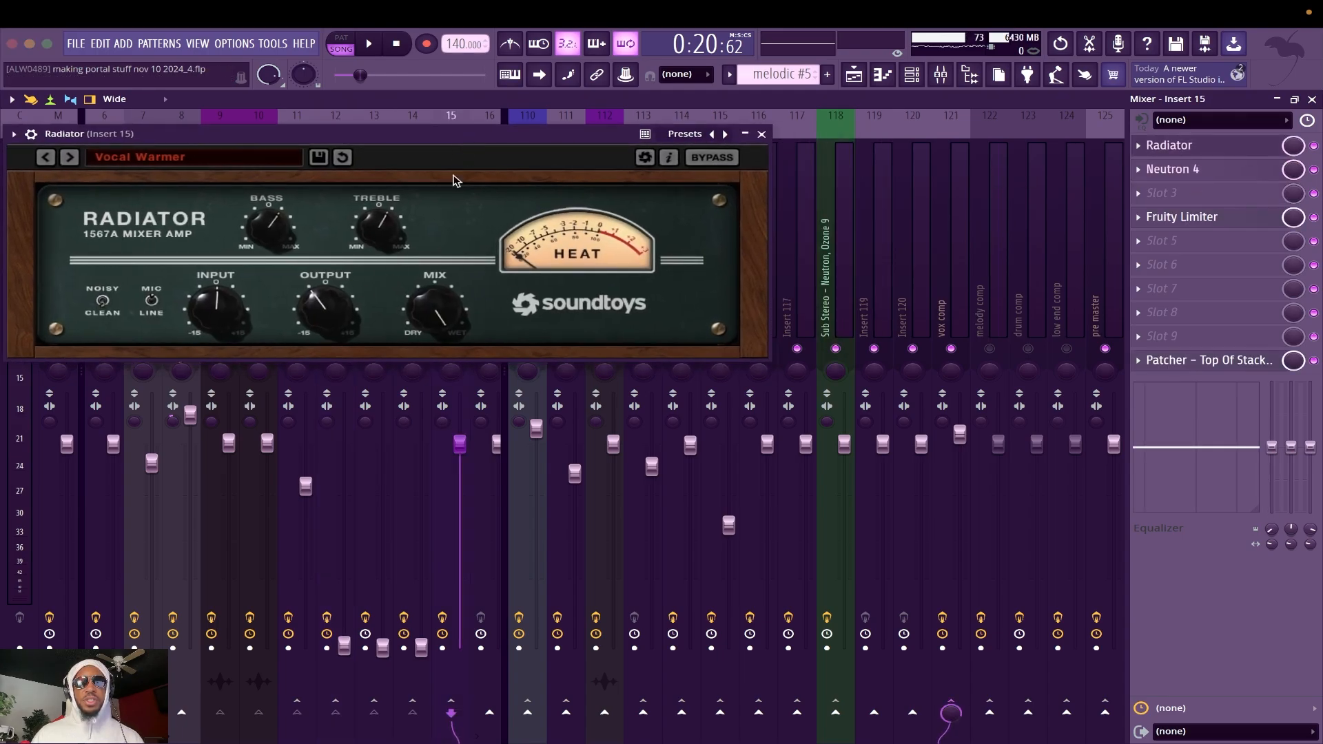
pyautogui.click(1251, 175)
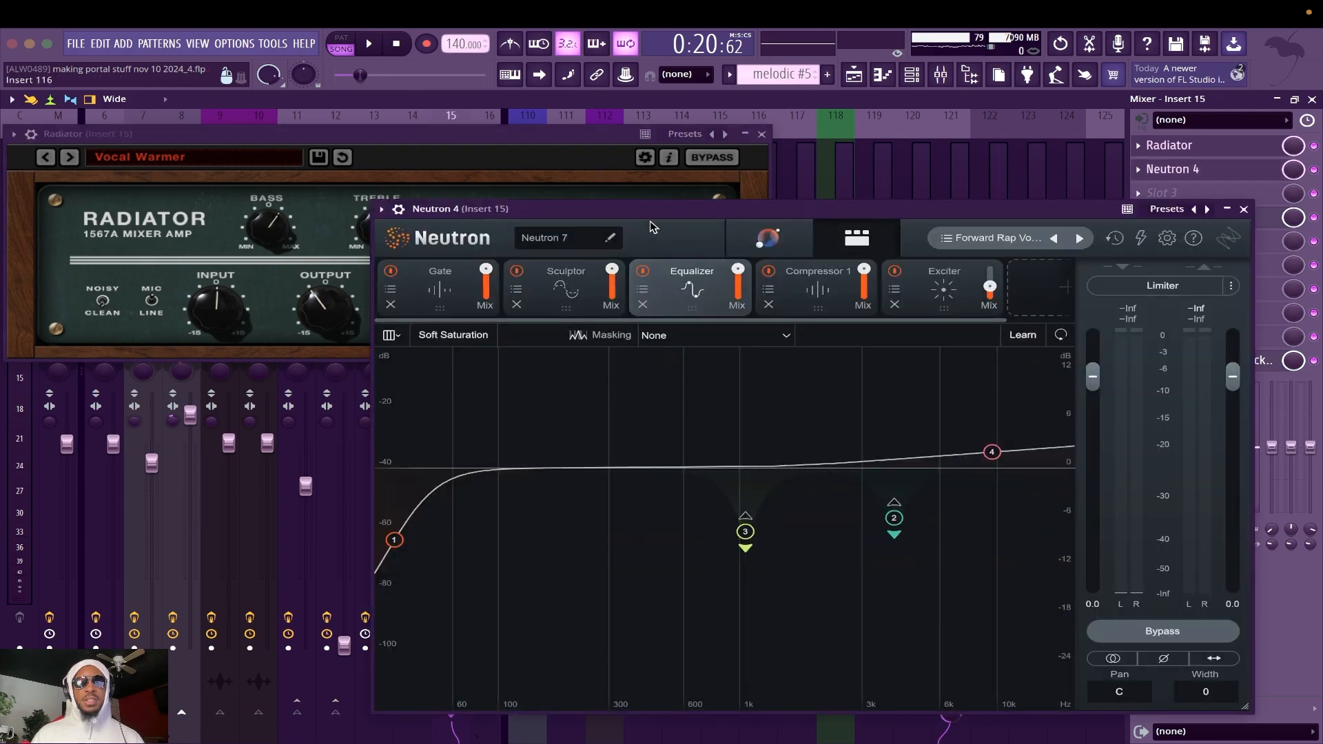
pyautogui.moveTo(719, 195); pyautogui.dragTo(474, 188)
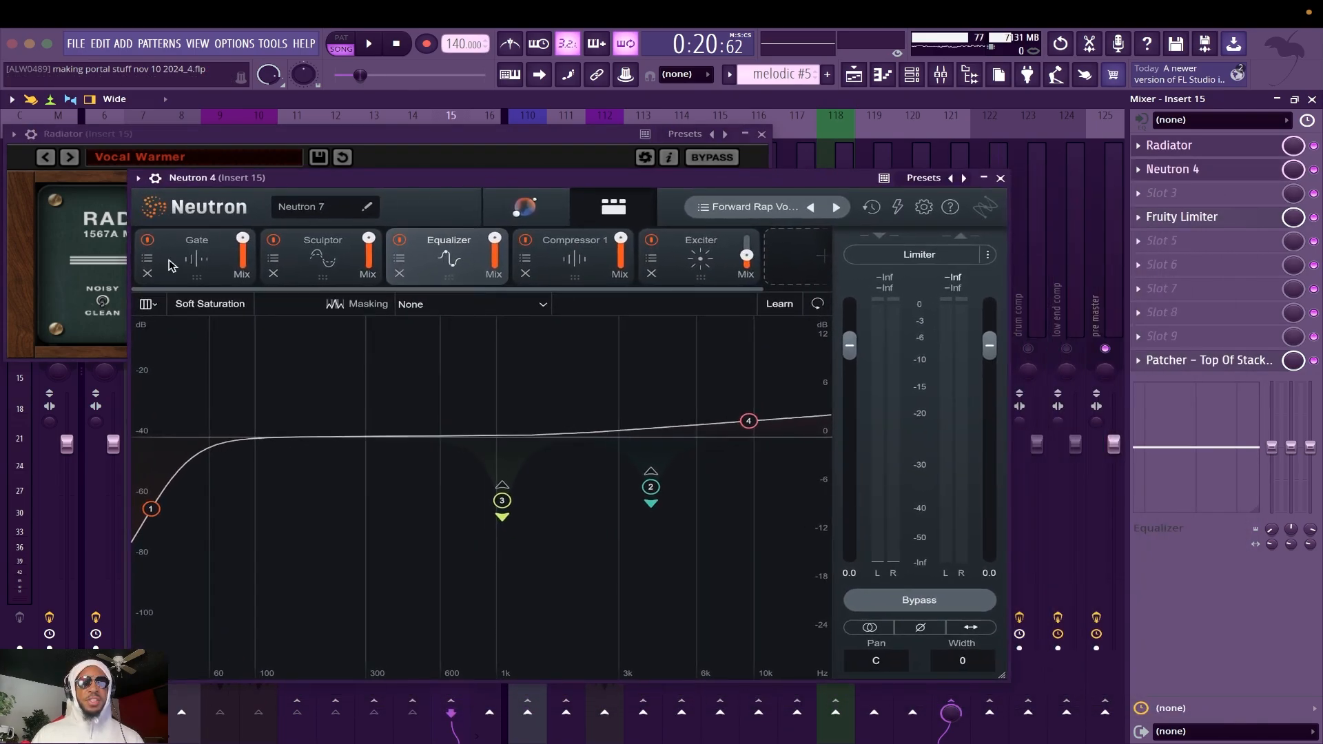
# Step: Go through Neutron 4's Gate, Sculptor, Equalizer, Compressor 1 and Exciter modules on Insert 15, and close Neutron 4 and Radiator
pyautogui.click(172, 265)
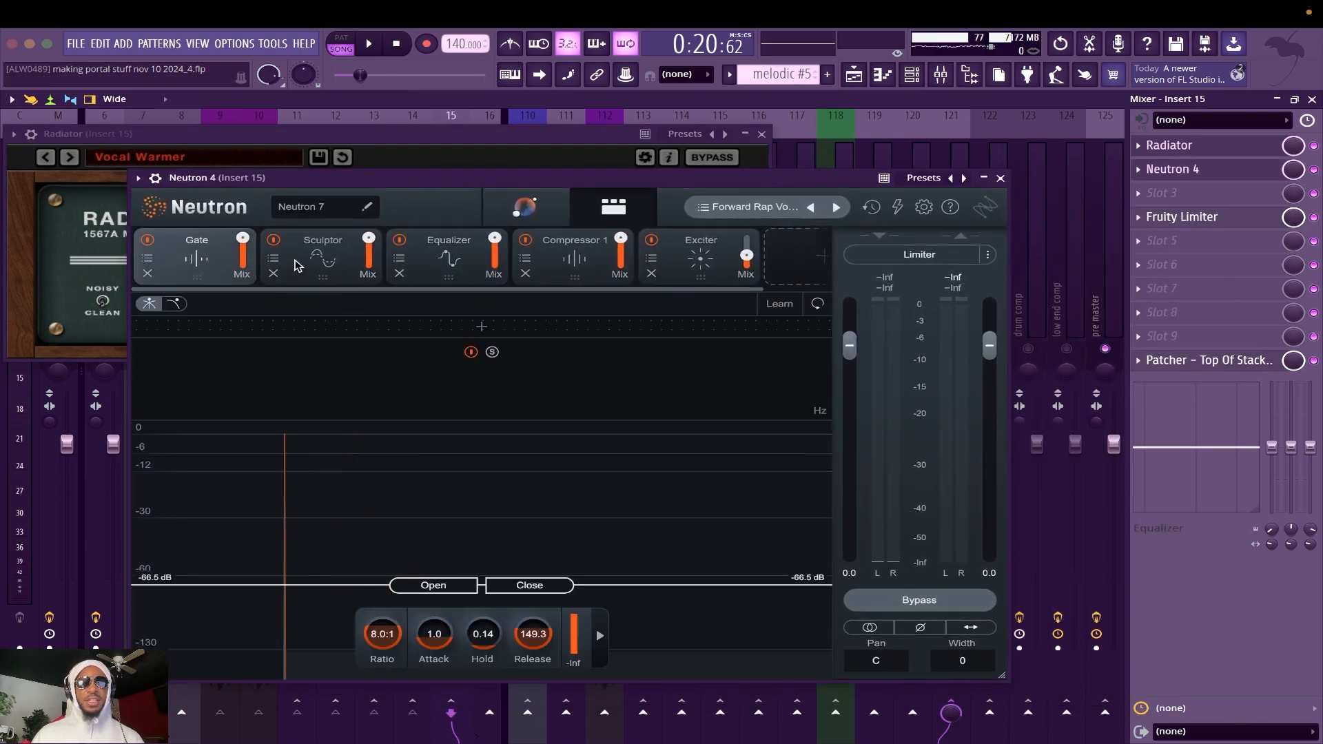
pyautogui.click(296, 265)
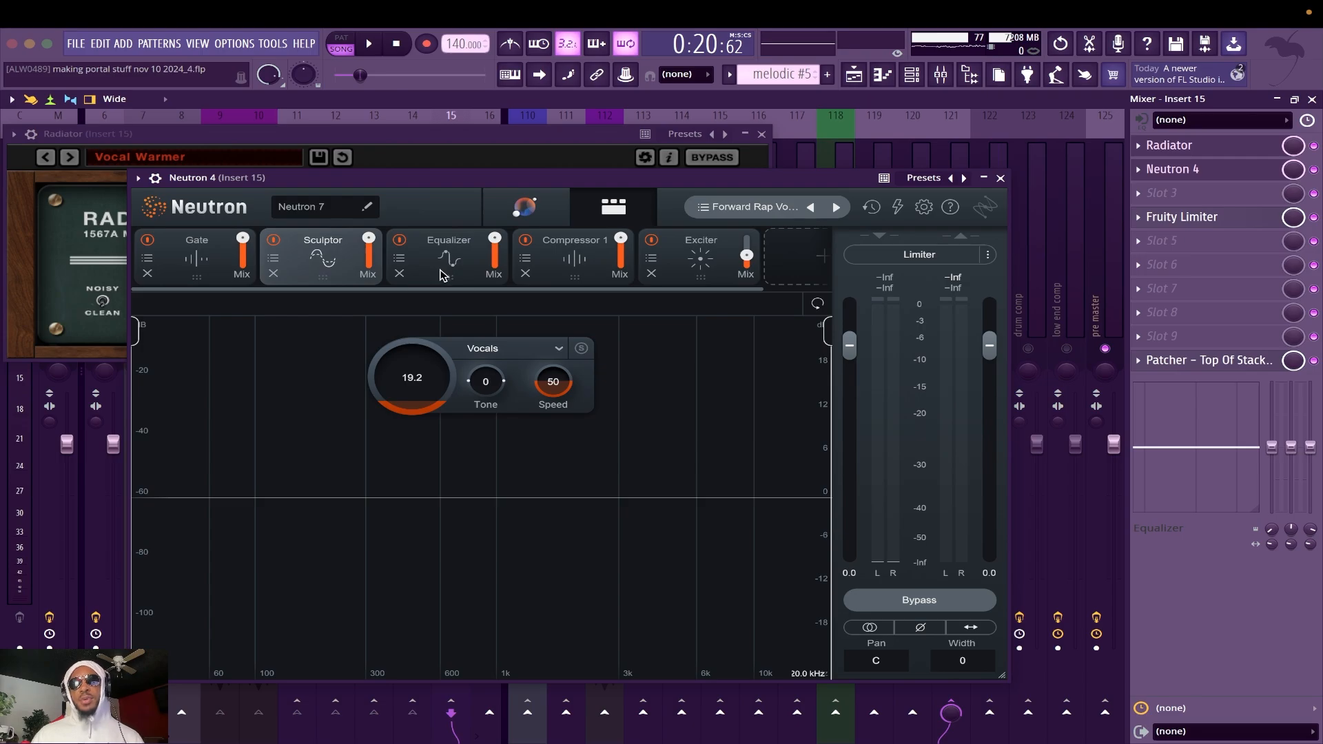
pyautogui.click(445, 276)
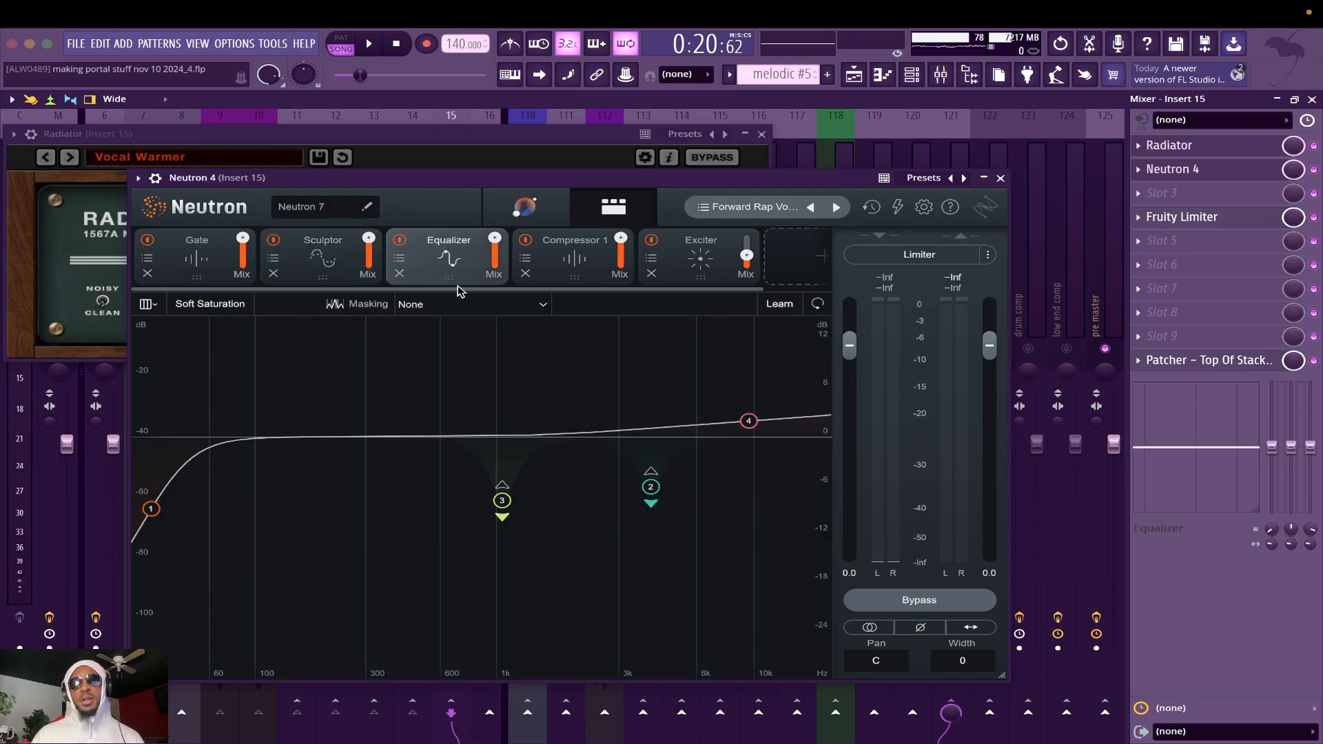
pyautogui.click(572, 259)
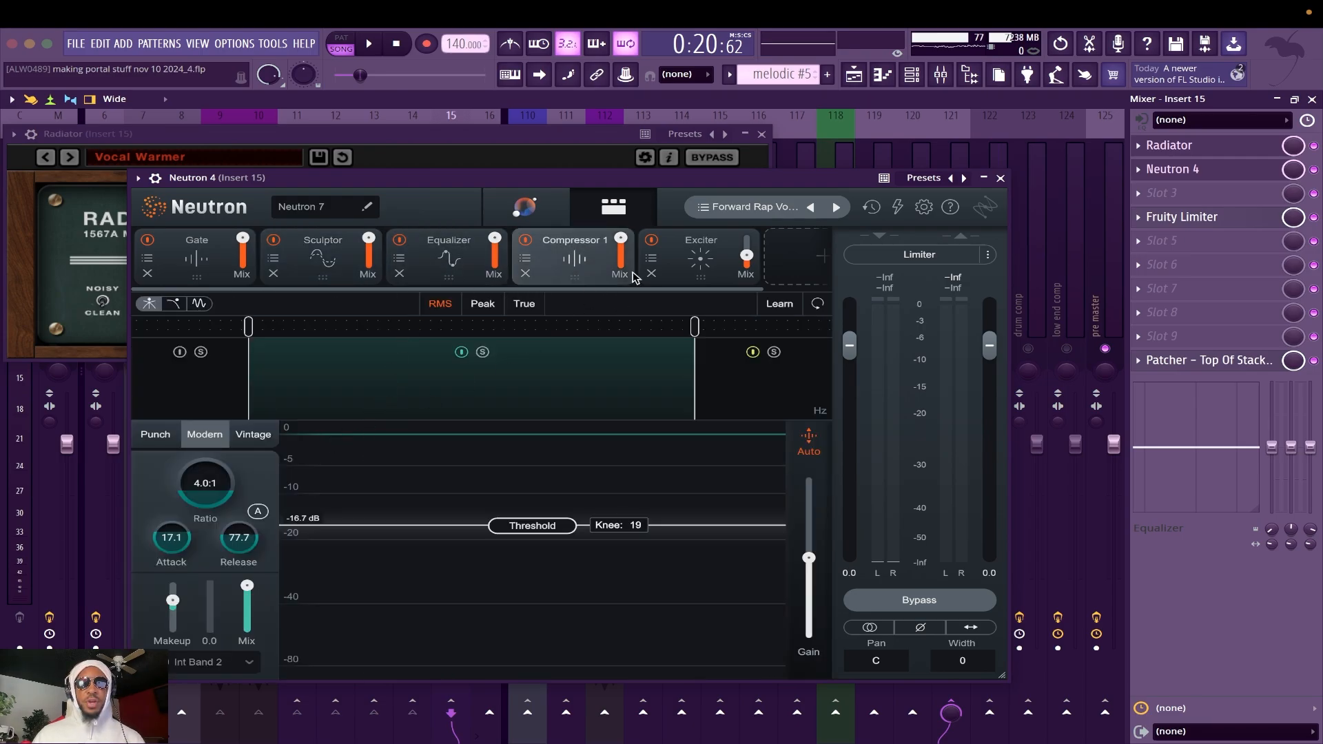
pyautogui.click(704, 263)
pyautogui.click(1171, 168)
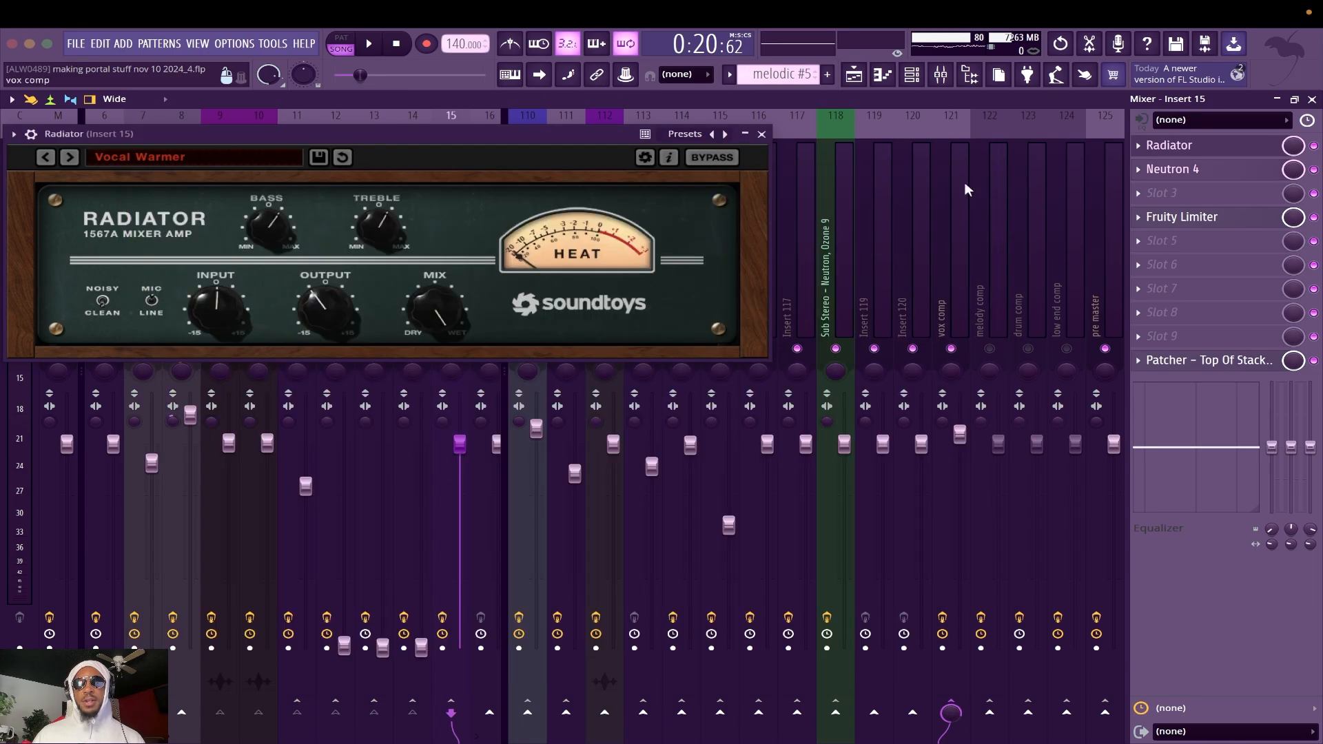
pyautogui.click(1169, 144)
# Step: Open Insert 15's Fruity Limiter to check its compression settings, and close it
pyautogui.click(1196, 217)
pyautogui.click(660, 232)
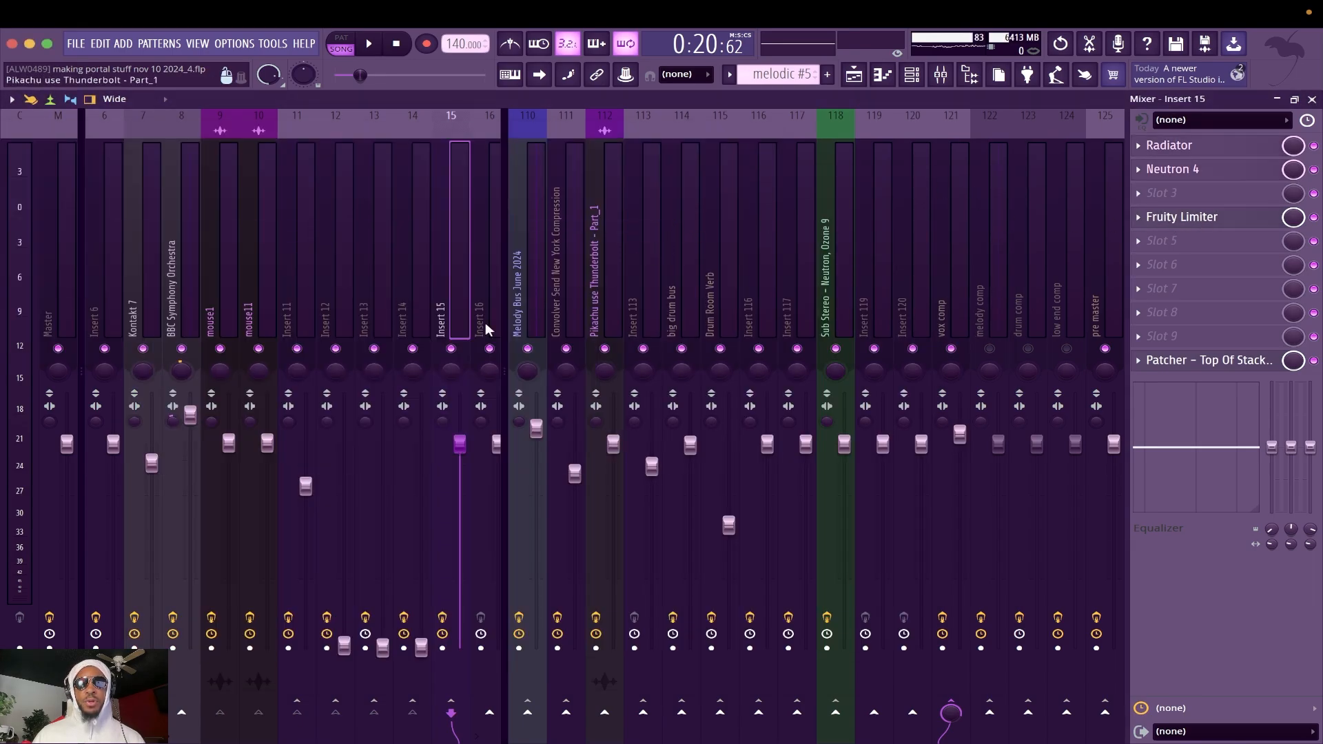
pyautogui.click(1182, 217)
pyautogui.moveTo(444, 227); pyautogui.dragTo(575, 259)
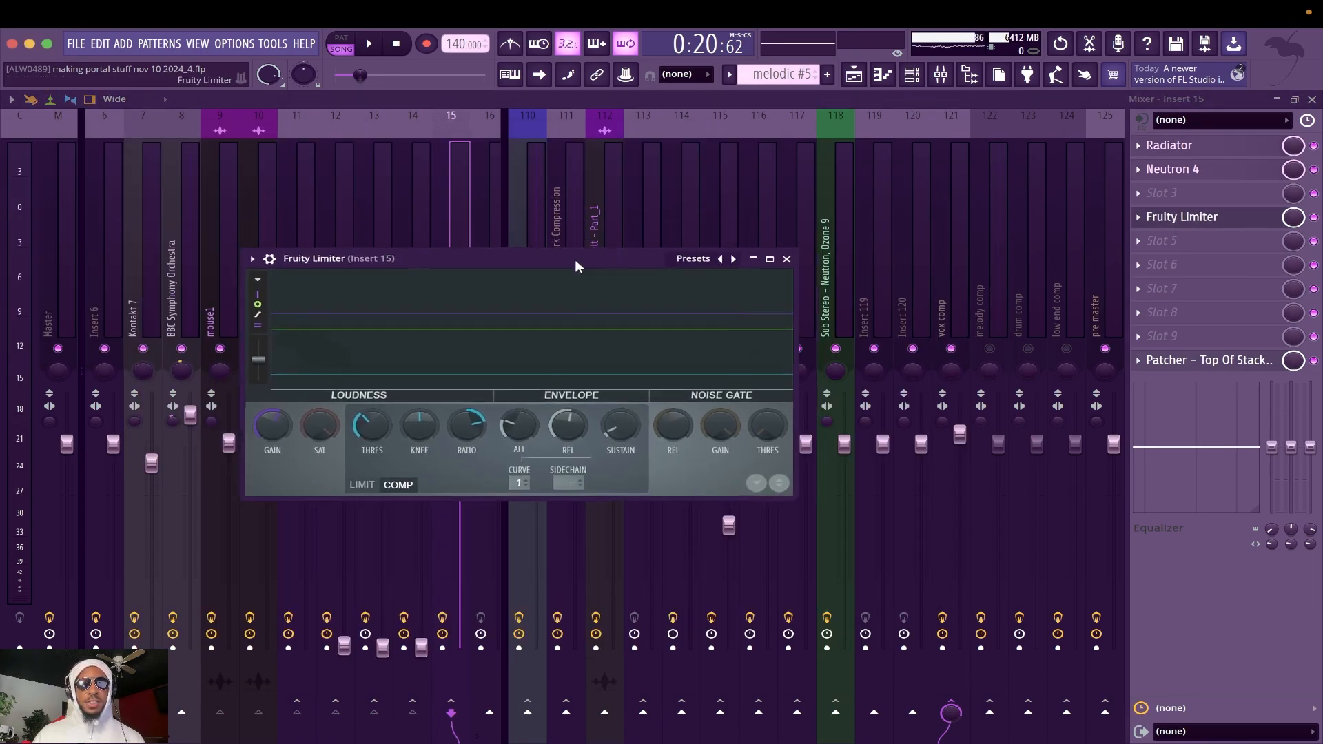
pyautogui.click(783, 266)
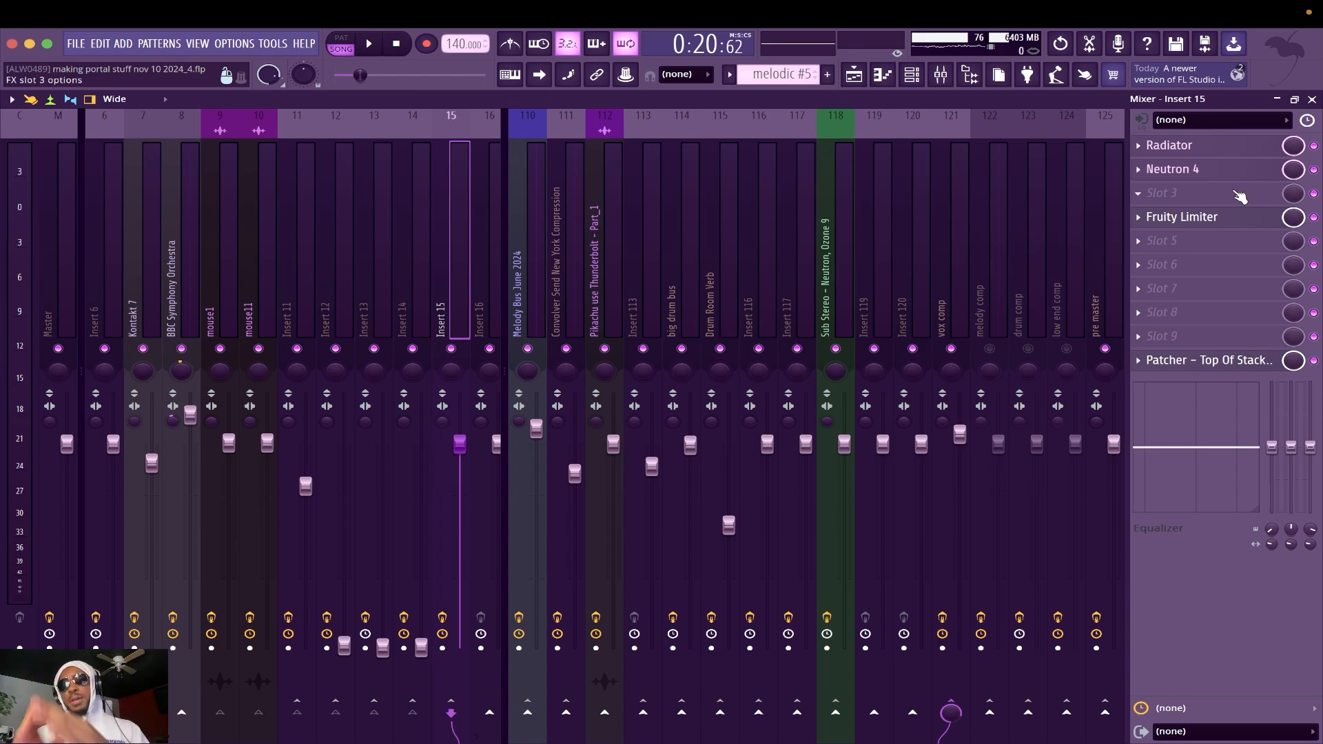
# Step: Open the Top Of Stack Clipper Patcher on Insert 15 and inspect its Blue Cat's Gain 3 and Fruity Soft Clipper
pyautogui.click(1233, 360)
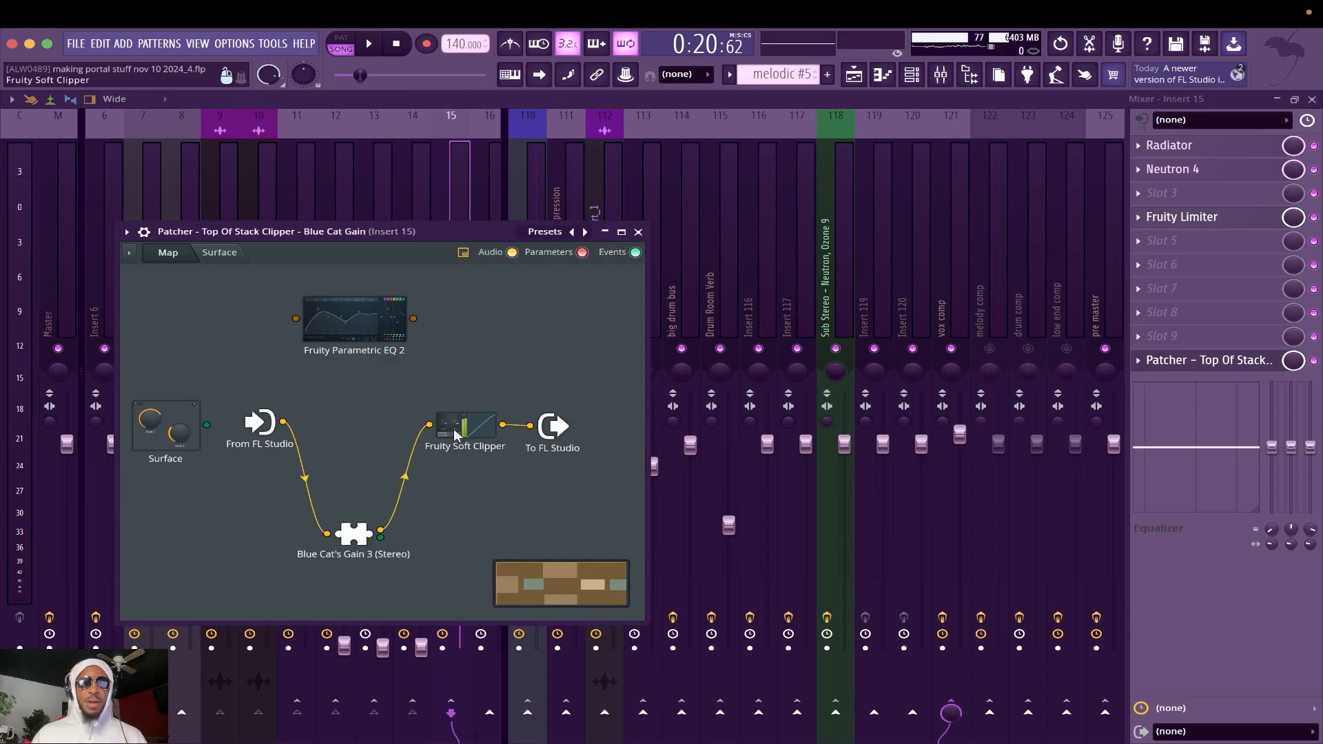
pyautogui.click(353, 534)
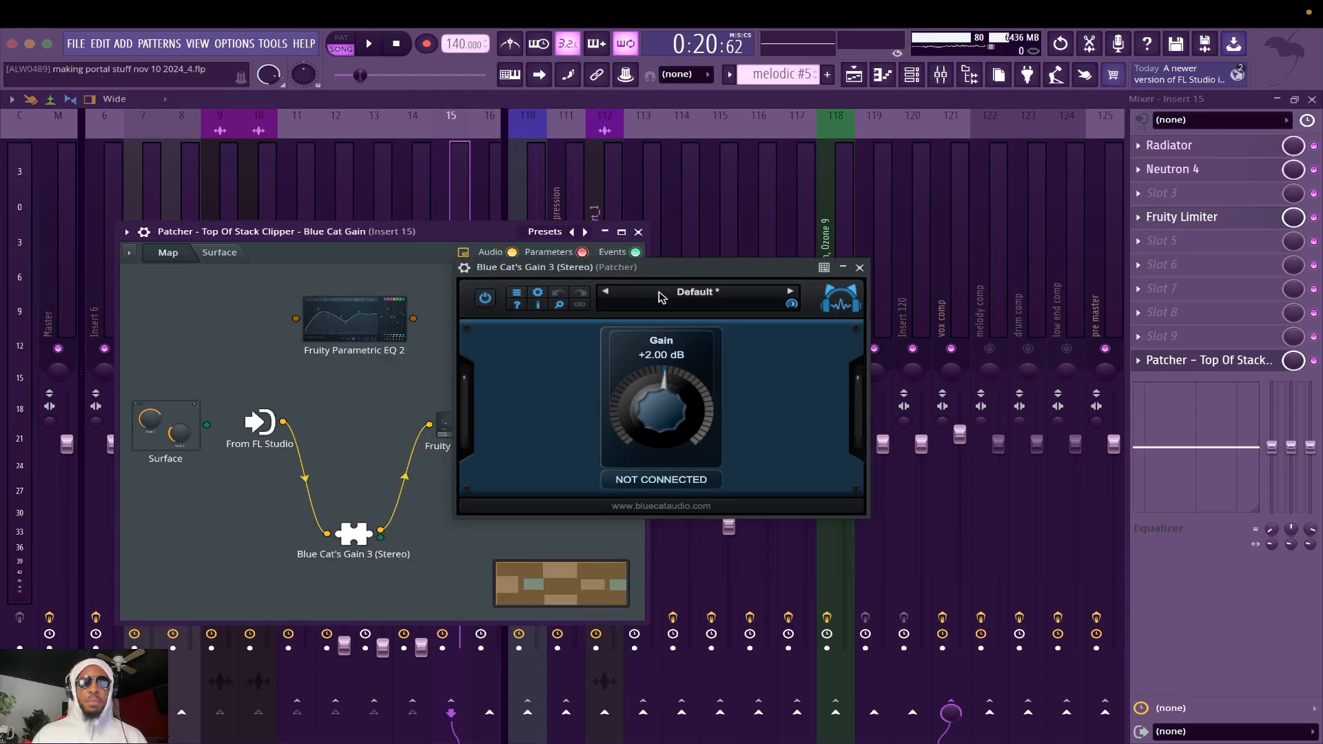
pyautogui.click(859, 267)
pyautogui.click(468, 427)
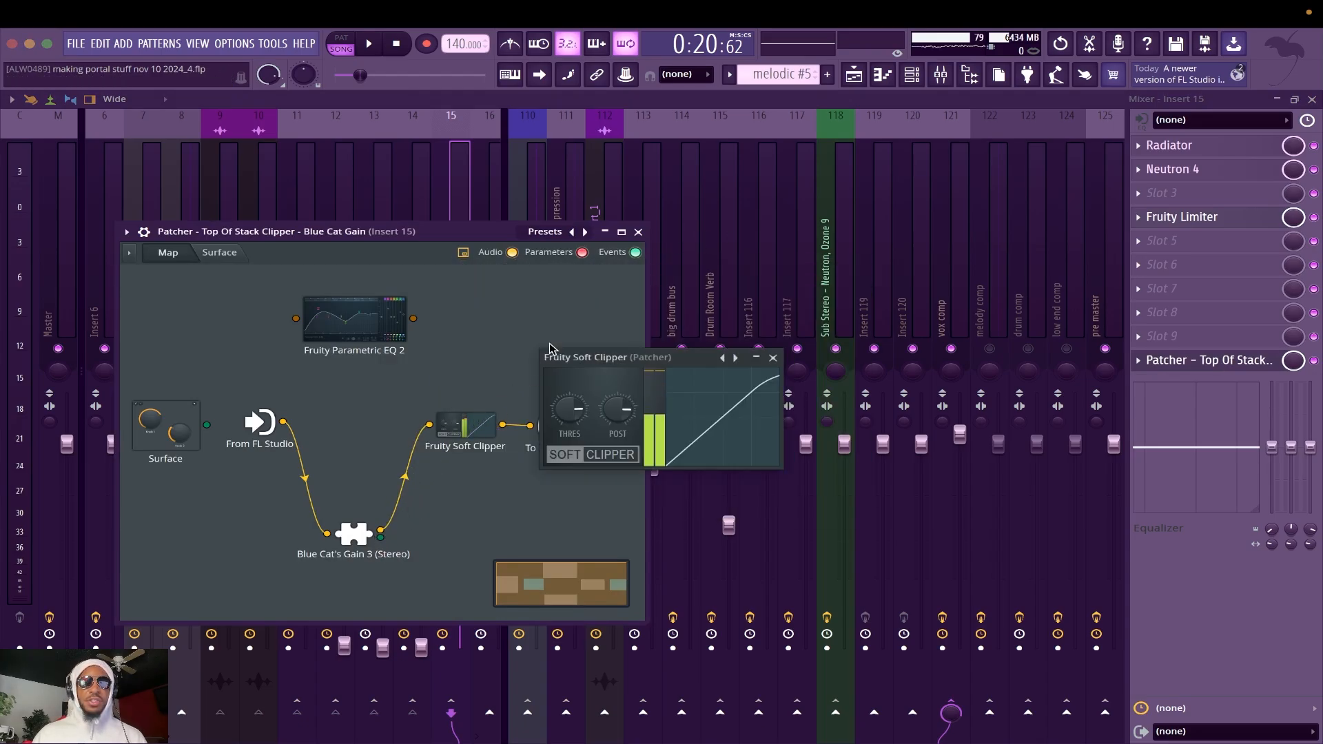
# Step: Inspect the vox comp bus by opening Neutron 4 Equalizer, Ozone 9 Equalizer, Radiator, and Blue Cat's Gain 3 inside Patcher
pyautogui.click(954, 261)
pyautogui.click(1240, 146)
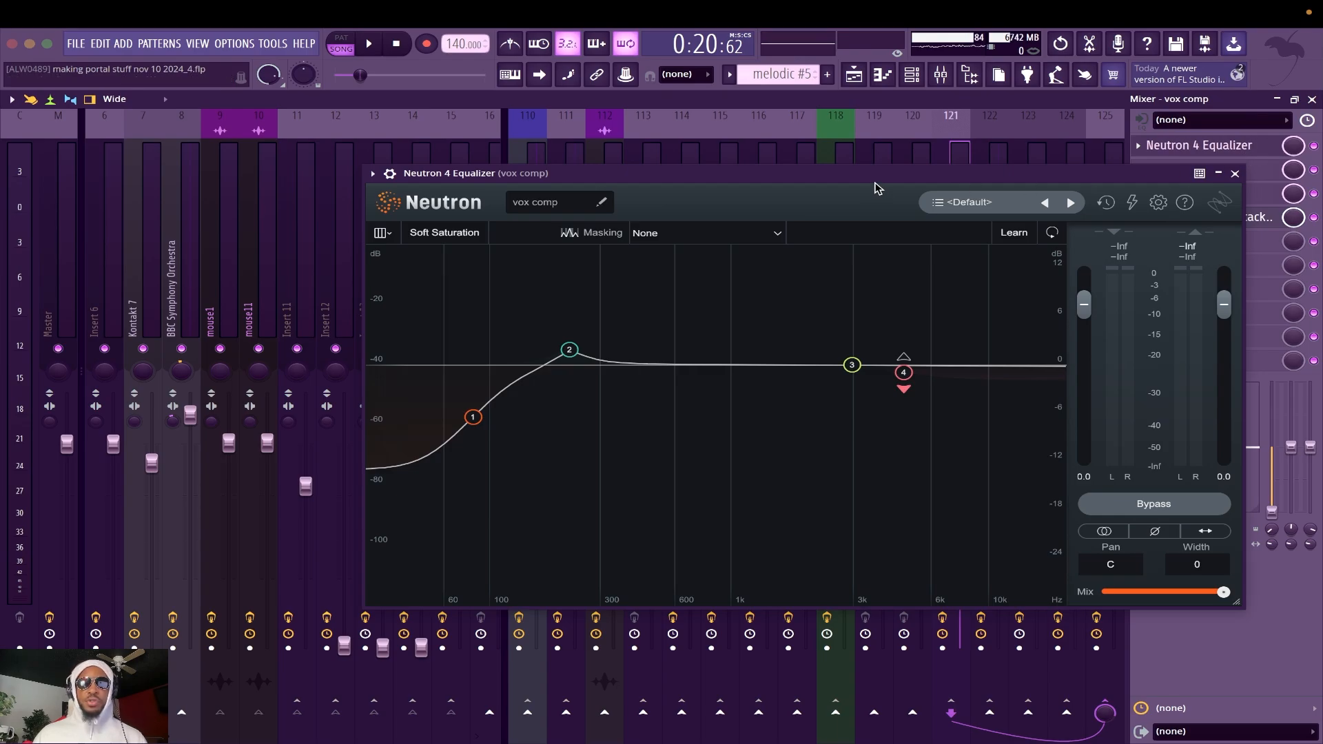
pyautogui.moveTo(875, 182); pyautogui.dragTo(675, 154)
pyautogui.click(1194, 169)
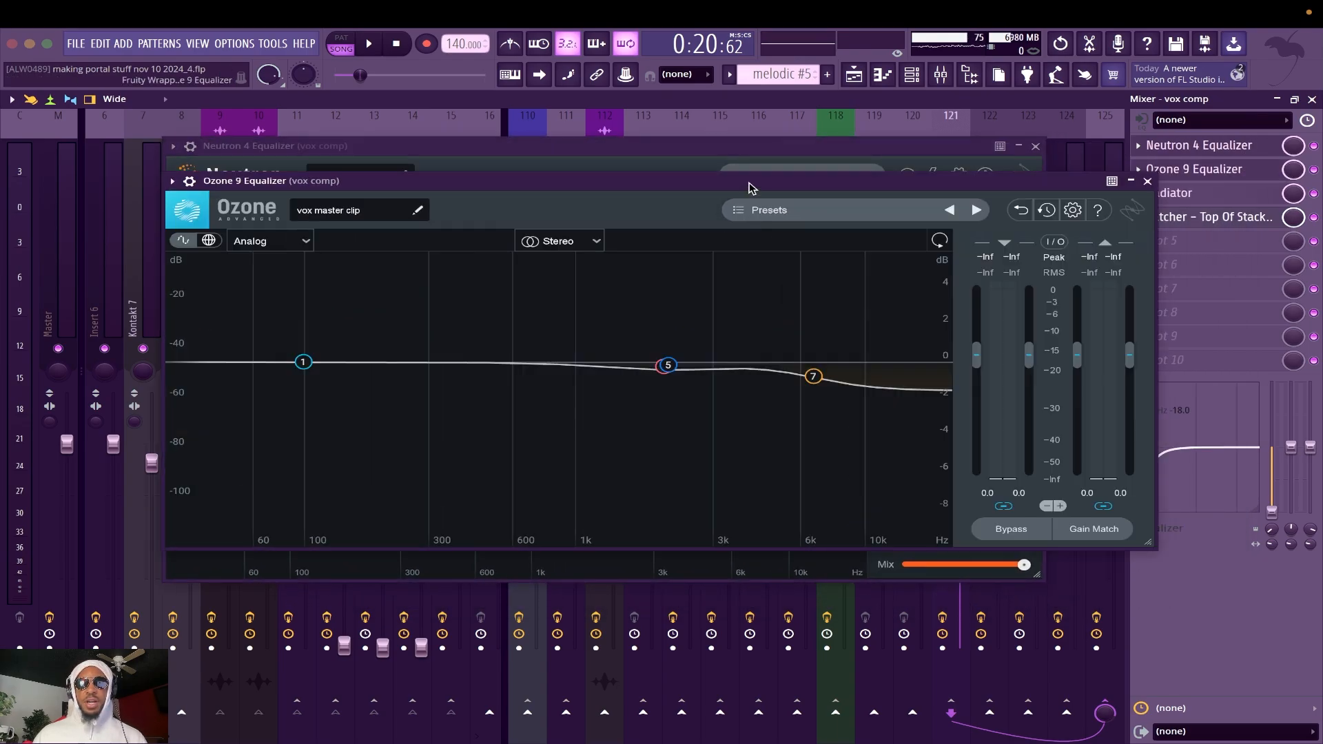
pyautogui.moveTo(751, 187); pyautogui.dragTo(698, 184)
pyautogui.click(1196, 199)
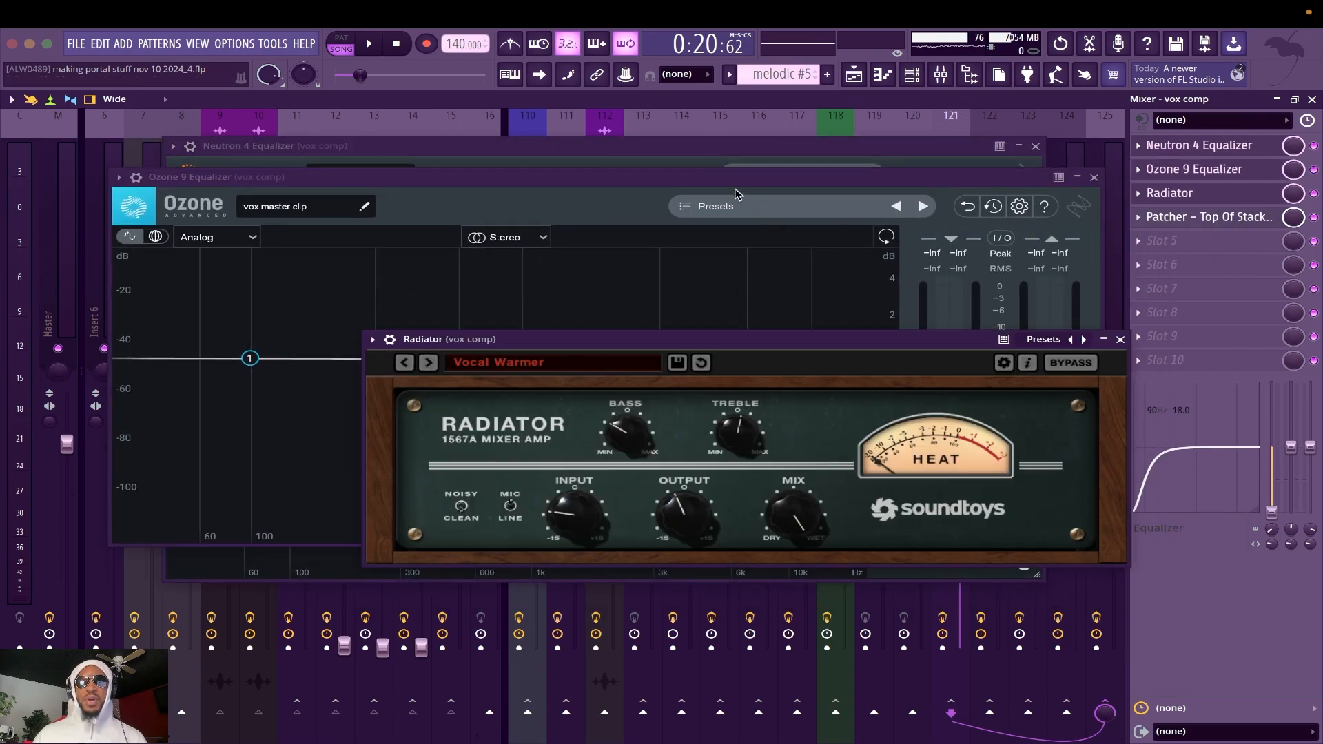
pyautogui.moveTo(728, 335); pyautogui.dragTo(656, 224)
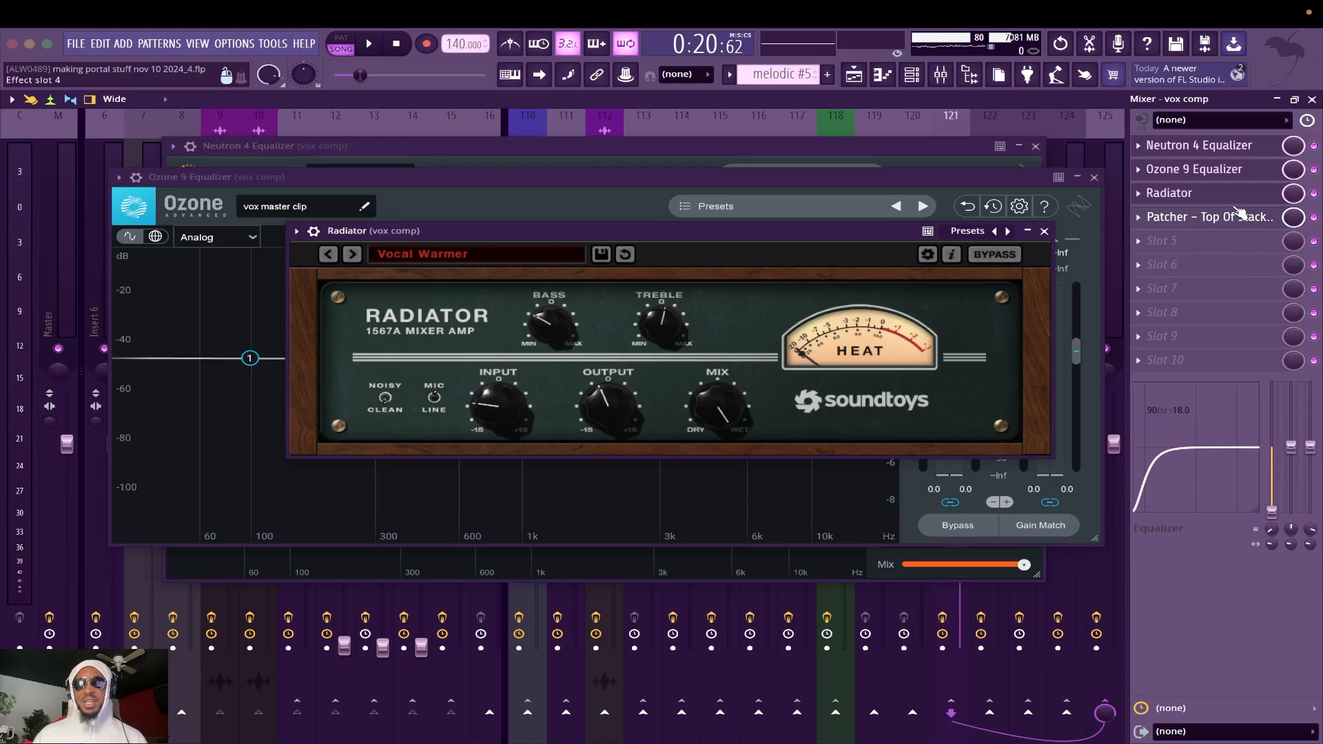
pyautogui.click(1205, 216)
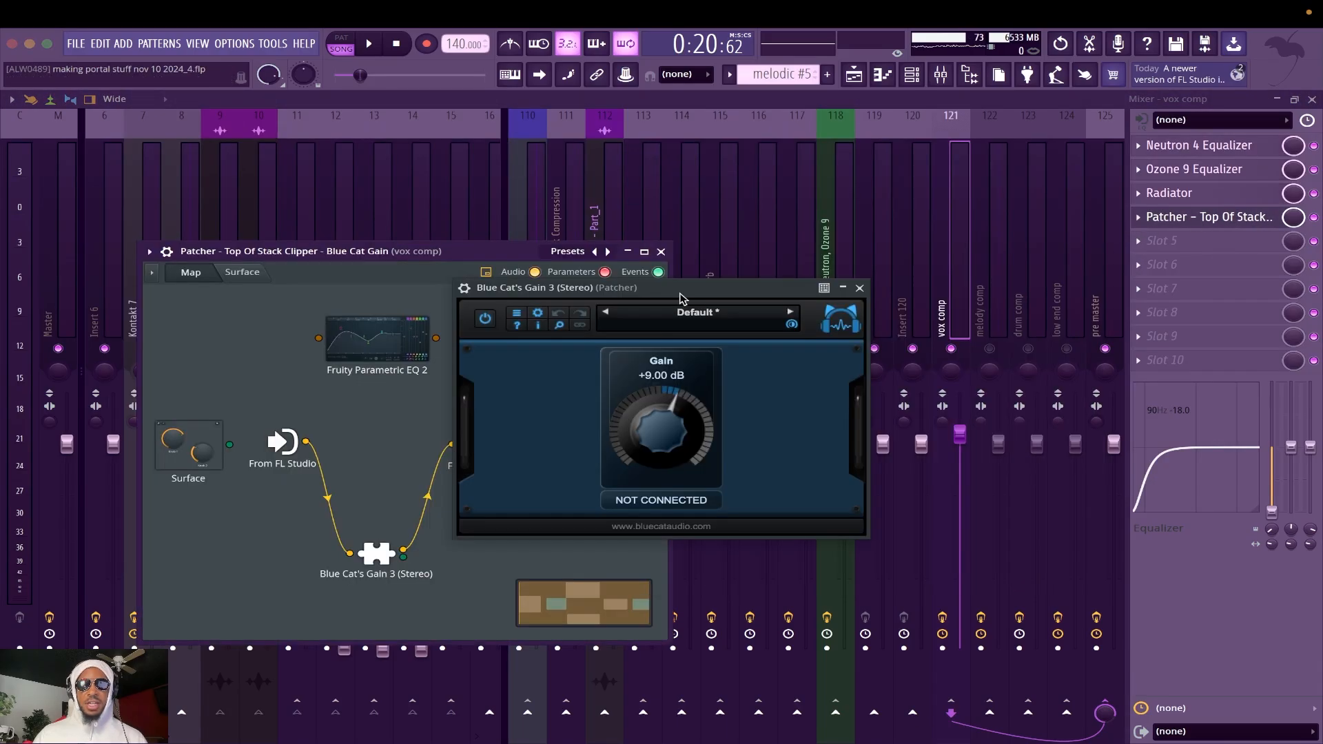
pyautogui.moveTo(680, 296); pyautogui.dragTo(725, 312)
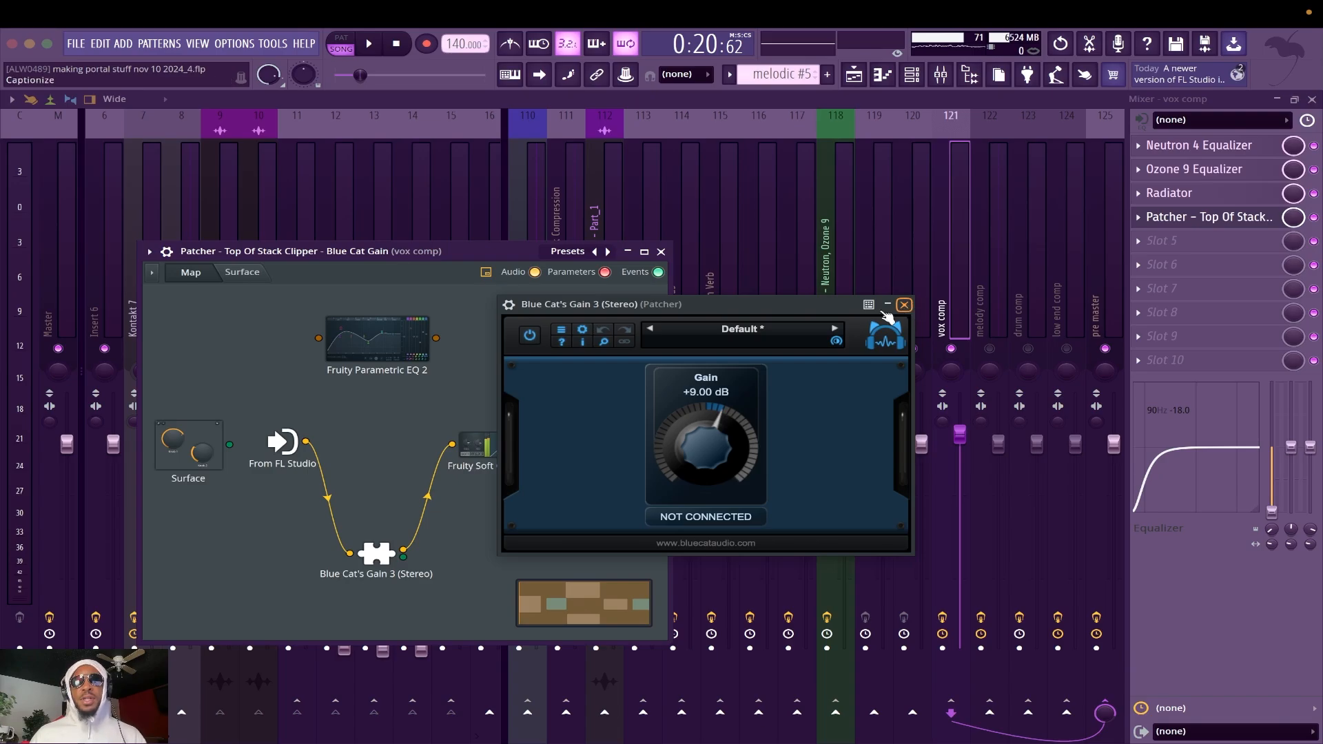
# Step: Move the Fruity Parametric EQ 2 node further along in the vox comp Patcher map, and close Blue Cat's Gain 3 and Patcher
pyautogui.moveTo(445, 254); pyautogui.dragTo(348, 138)
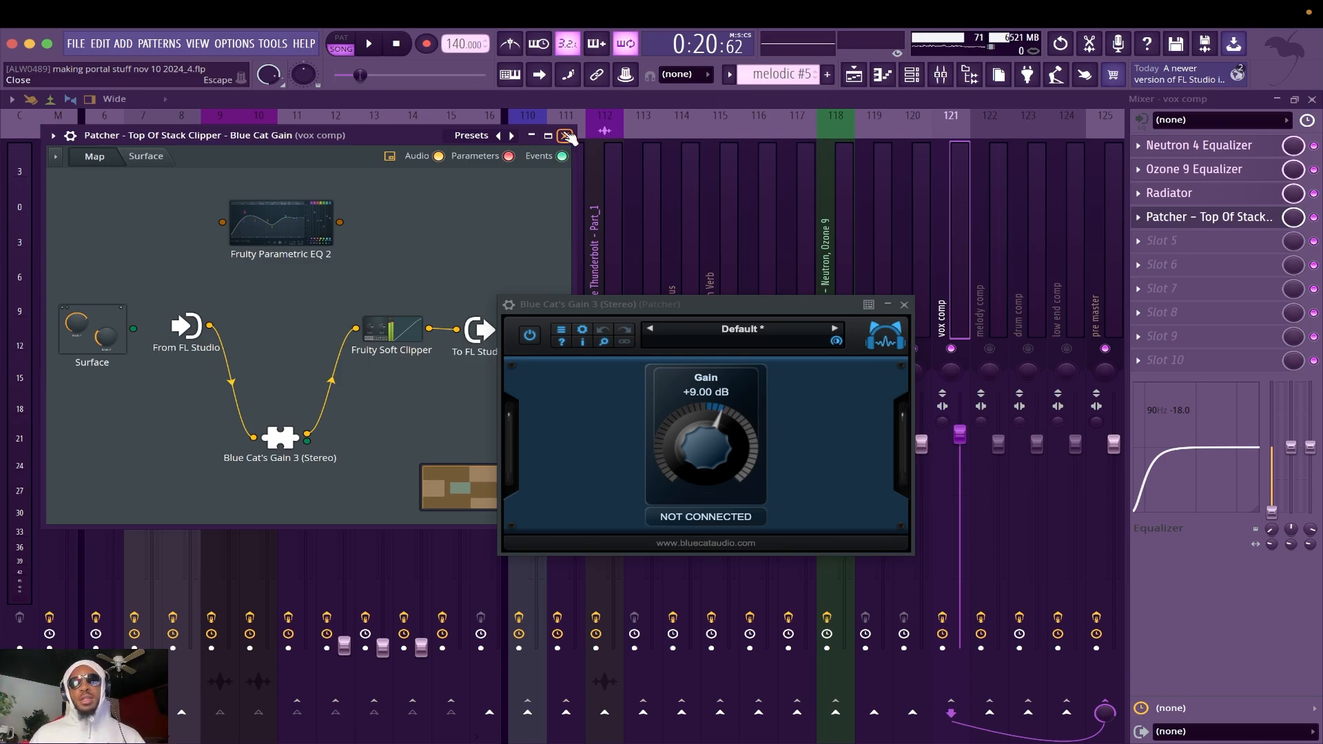
pyautogui.moveTo(399, 135); pyautogui.dragTo(352, 76)
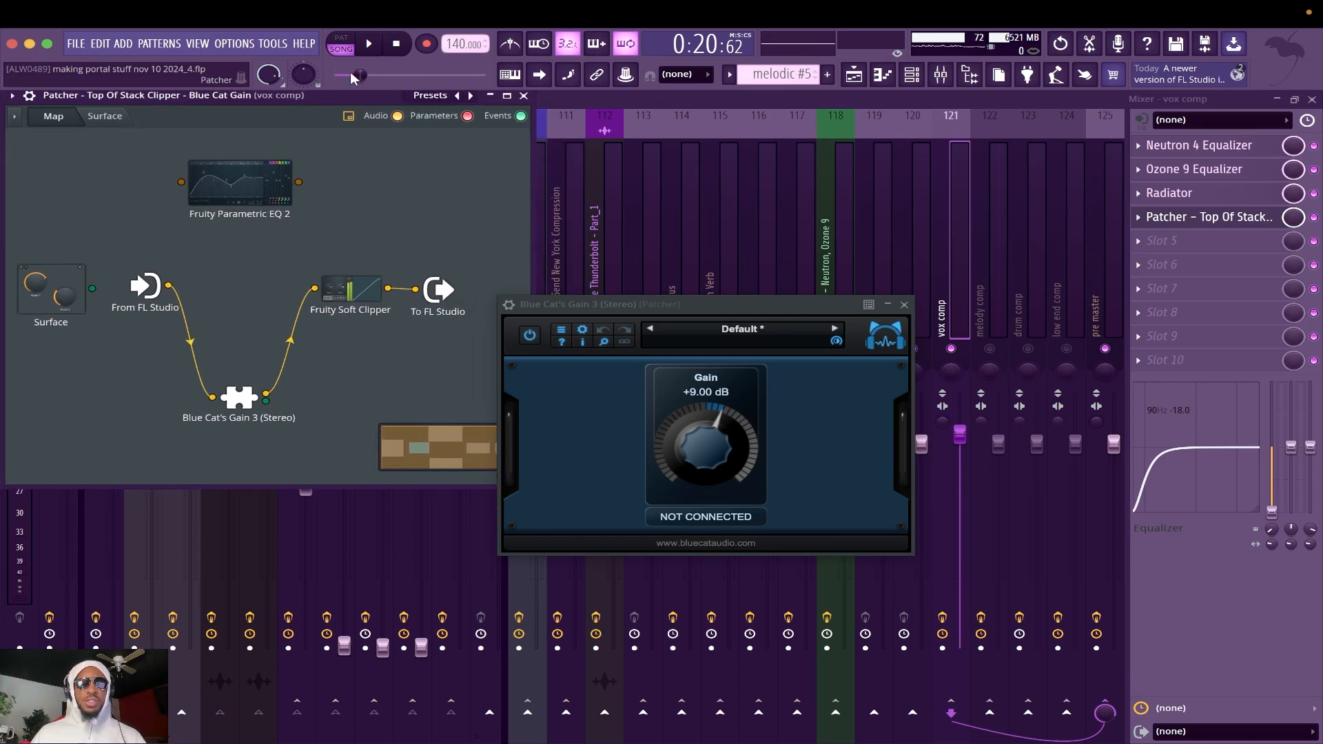
pyautogui.moveTo(289, 182); pyautogui.dragTo(368, 183)
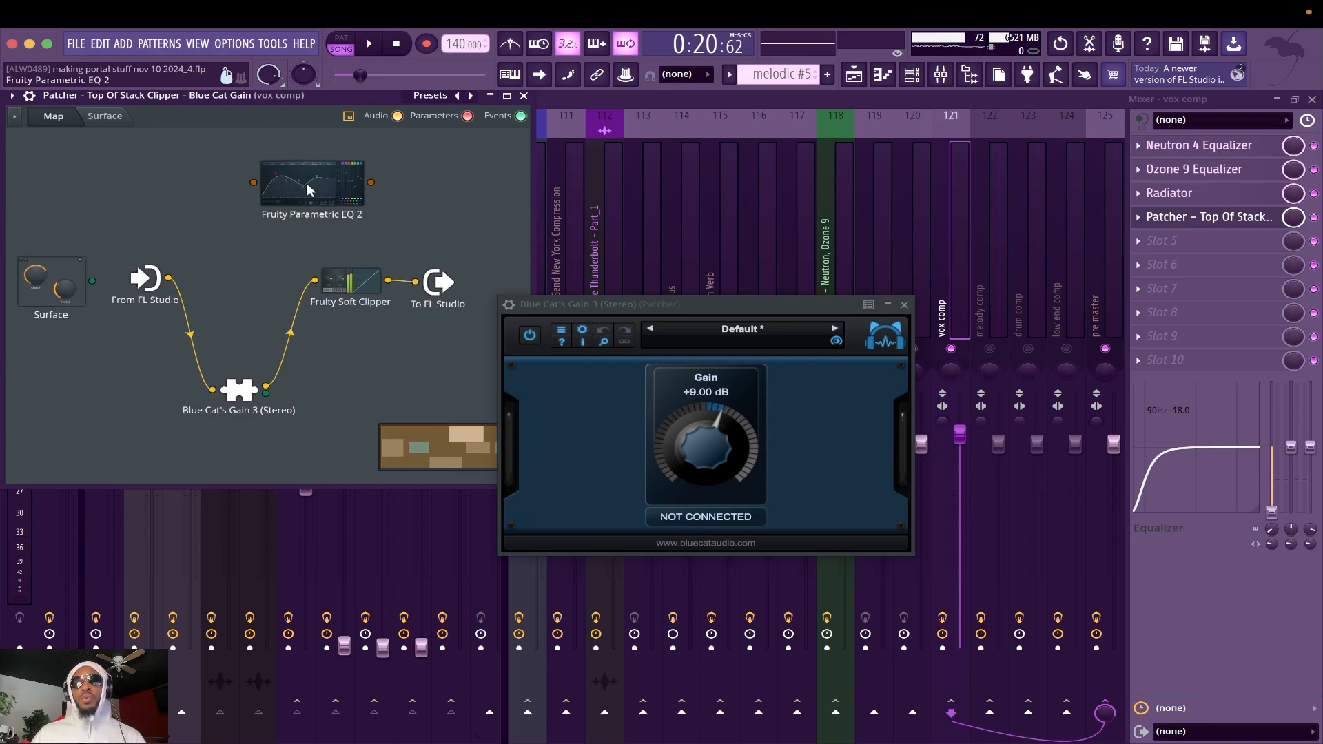
pyautogui.moveTo(635, 304); pyautogui.dragTo(811, 259)
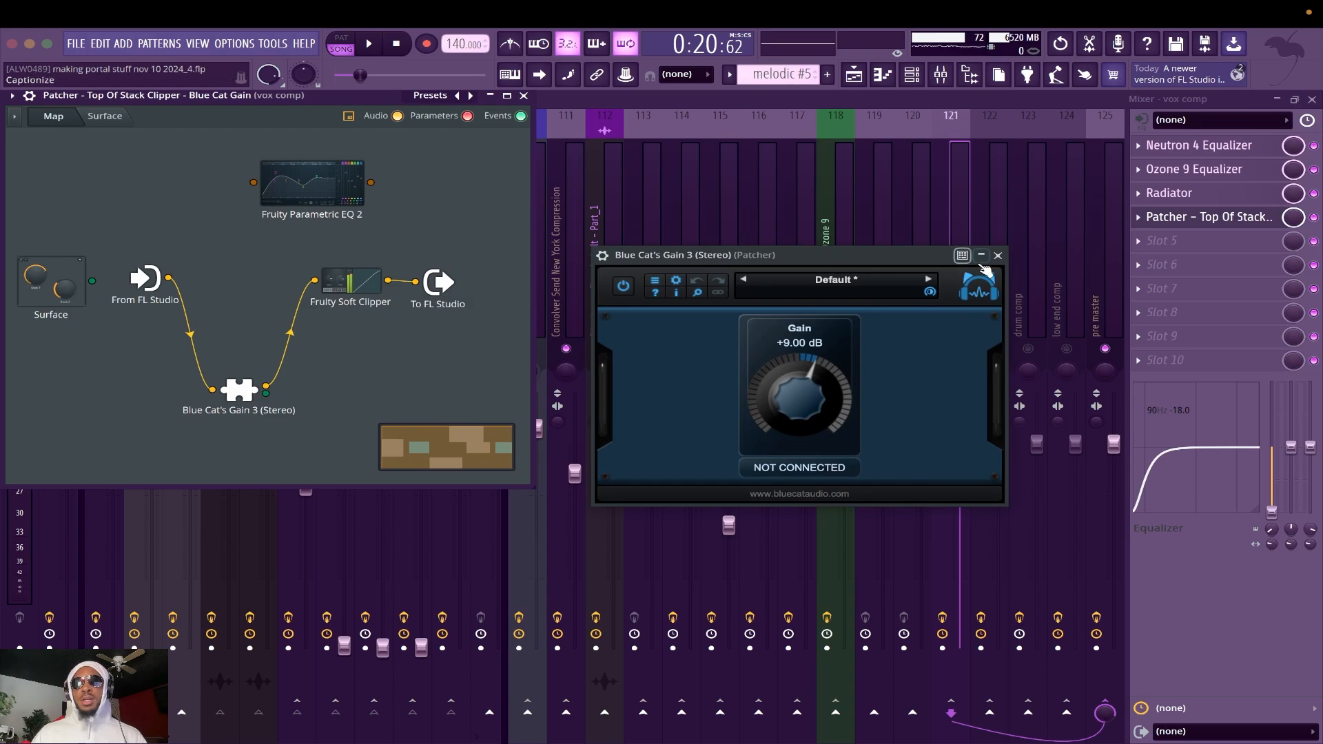
pyautogui.click(997, 255)
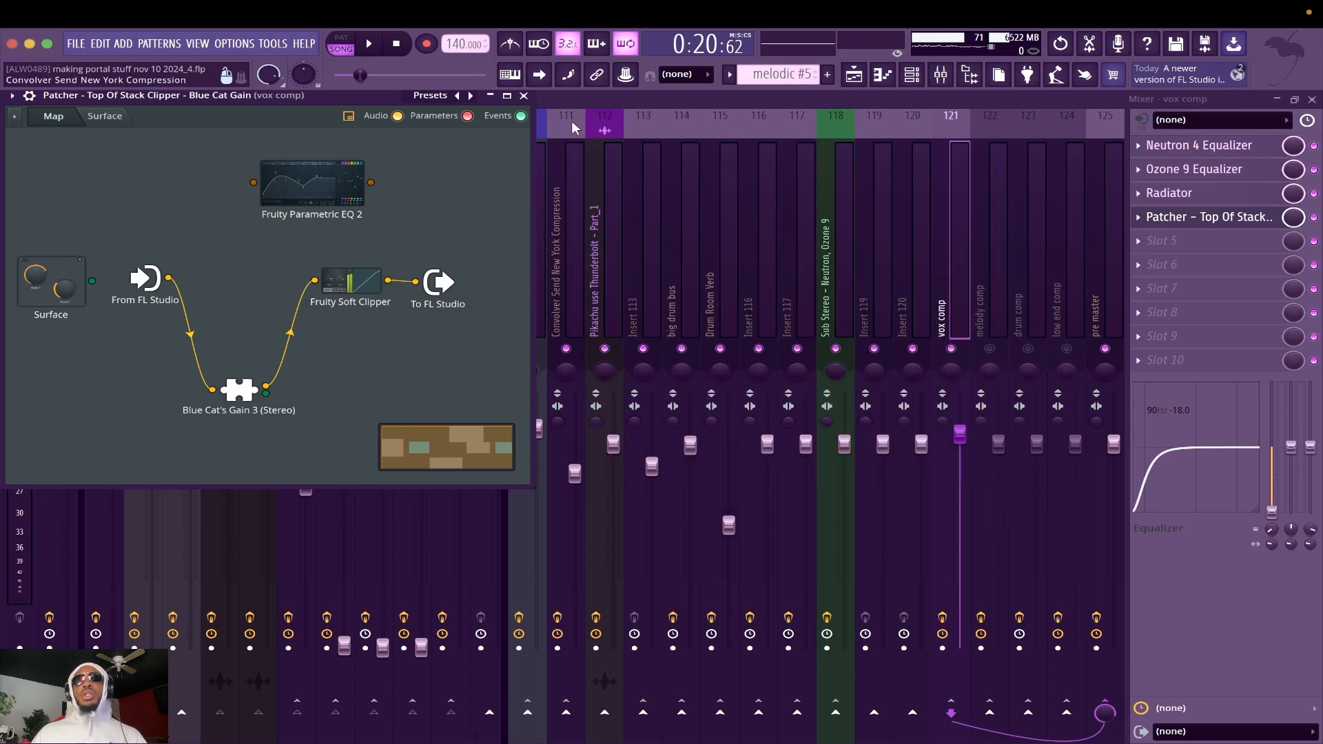
pyautogui.click(524, 95)
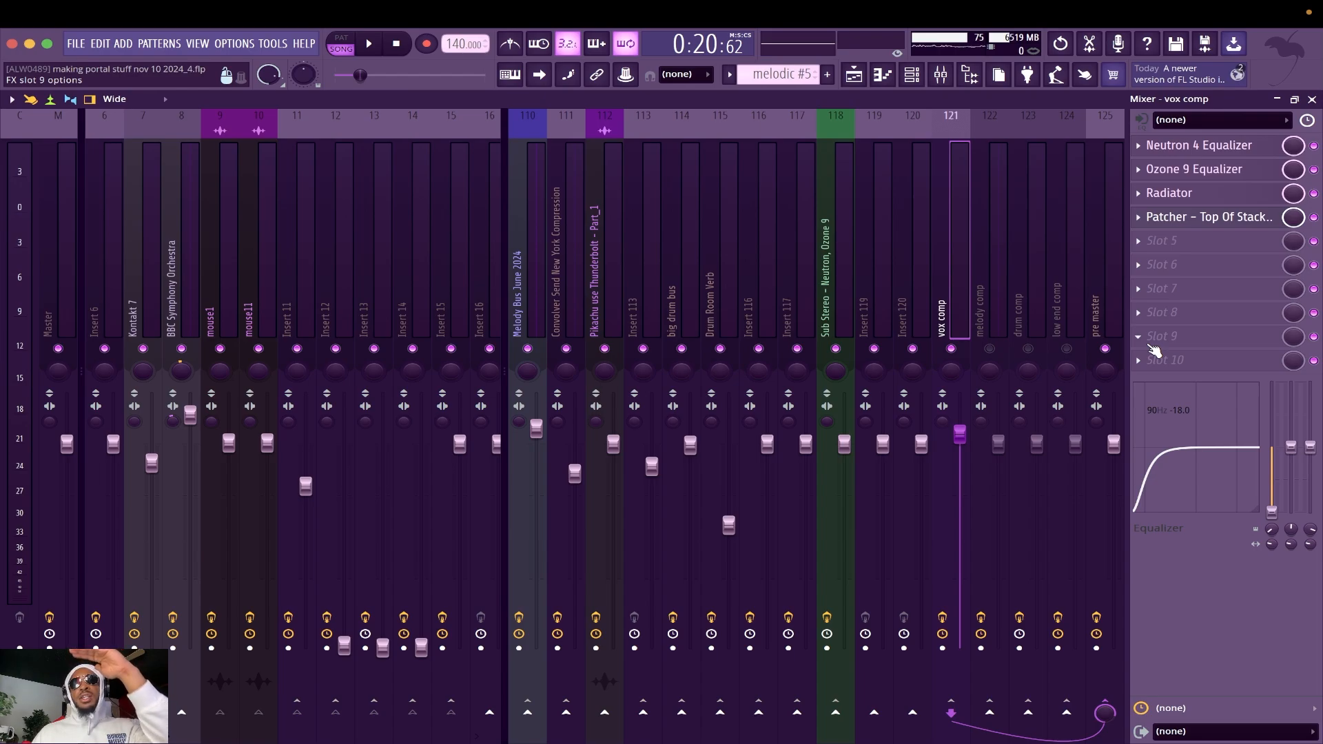
# Step: With the pre master track selected, unmute the melody comp, drum comp and low end comp buses, and save the project
pyautogui.click(1102, 284)
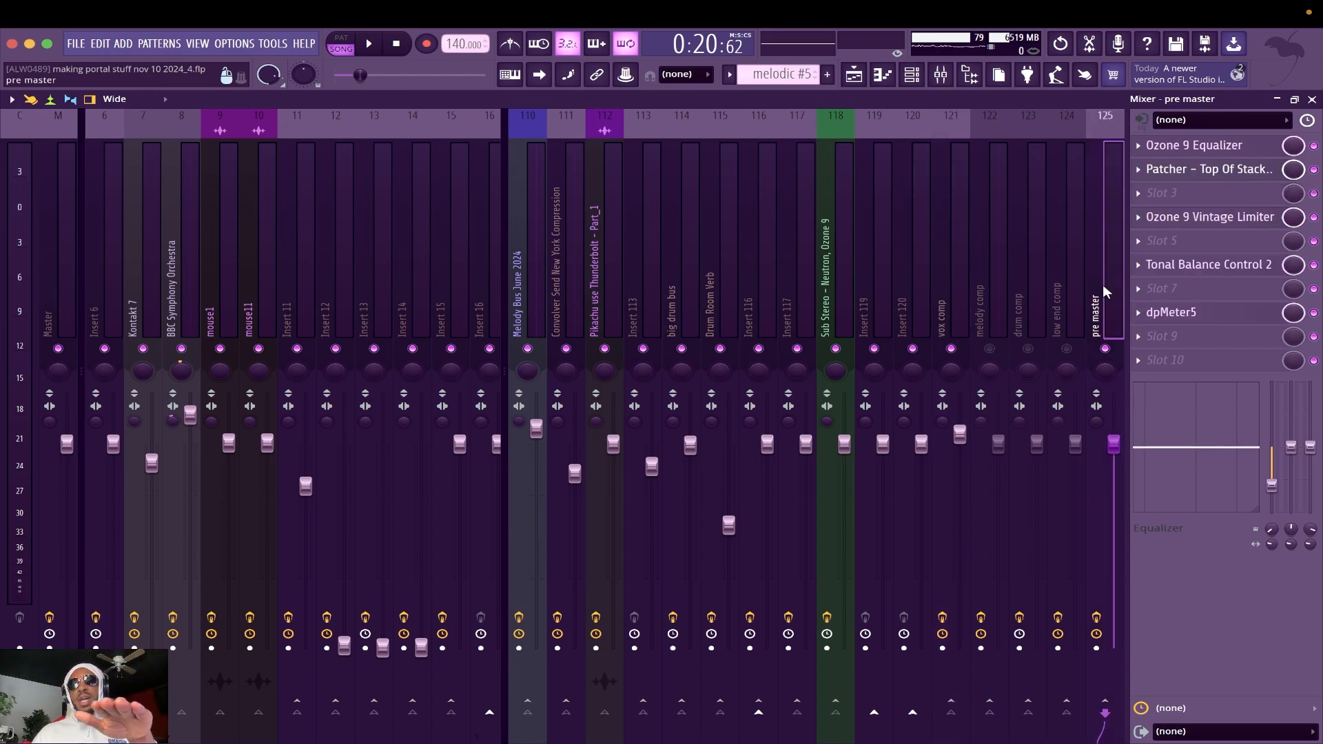
pyautogui.click(989, 349)
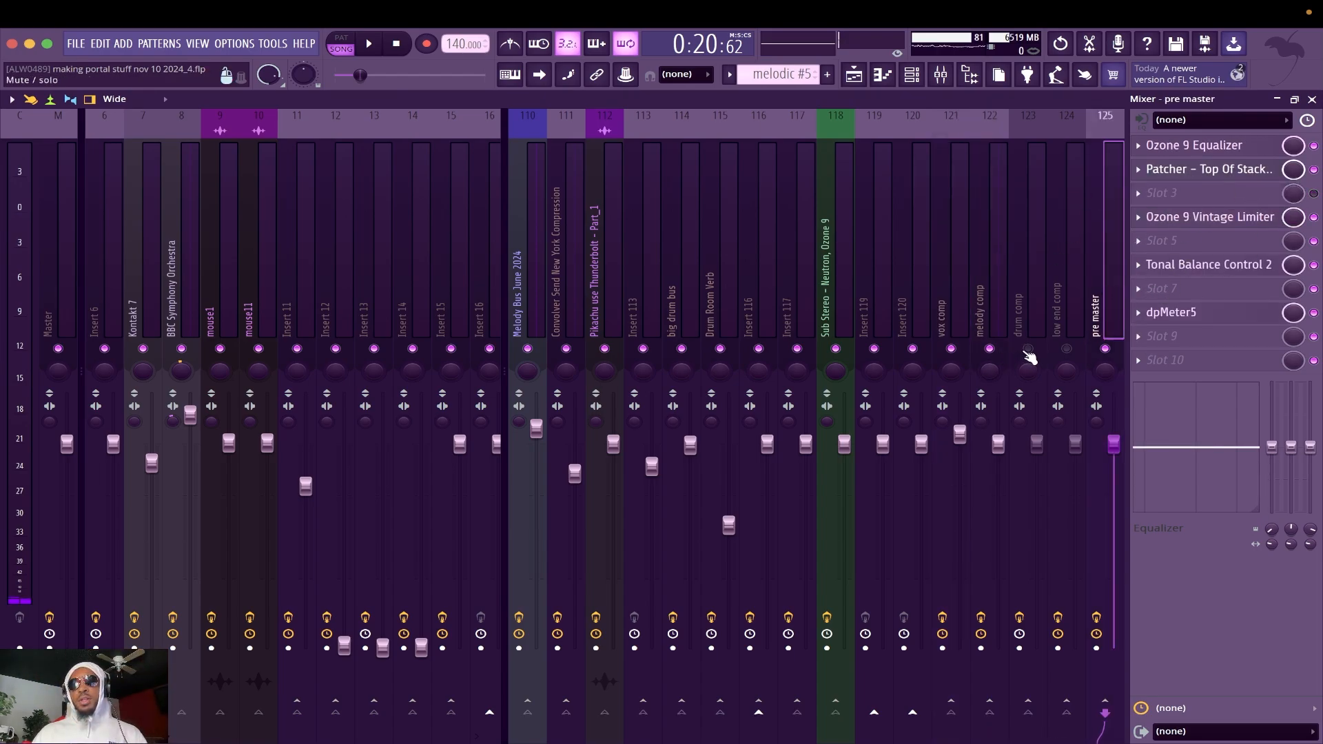
pyautogui.click(1027, 349)
pyautogui.click(1068, 349)
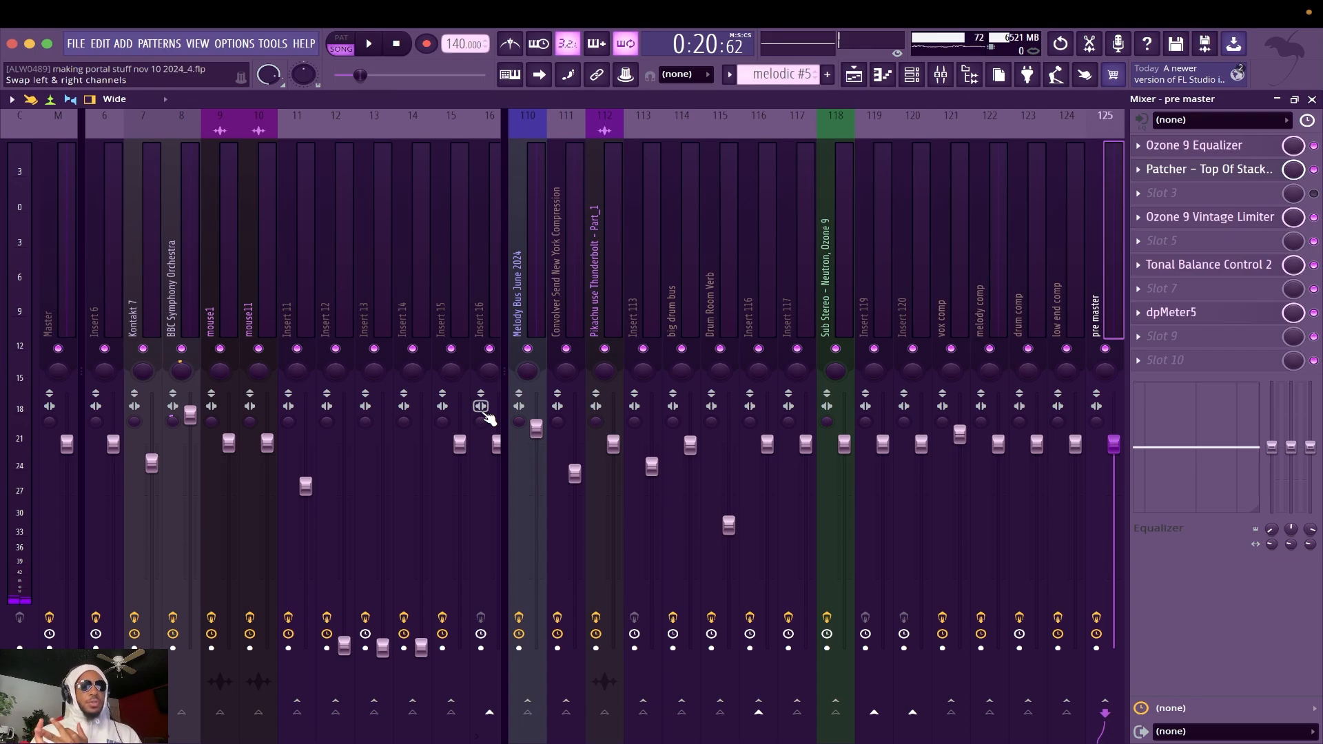
pyautogui.hotkey('ctrl', 's')
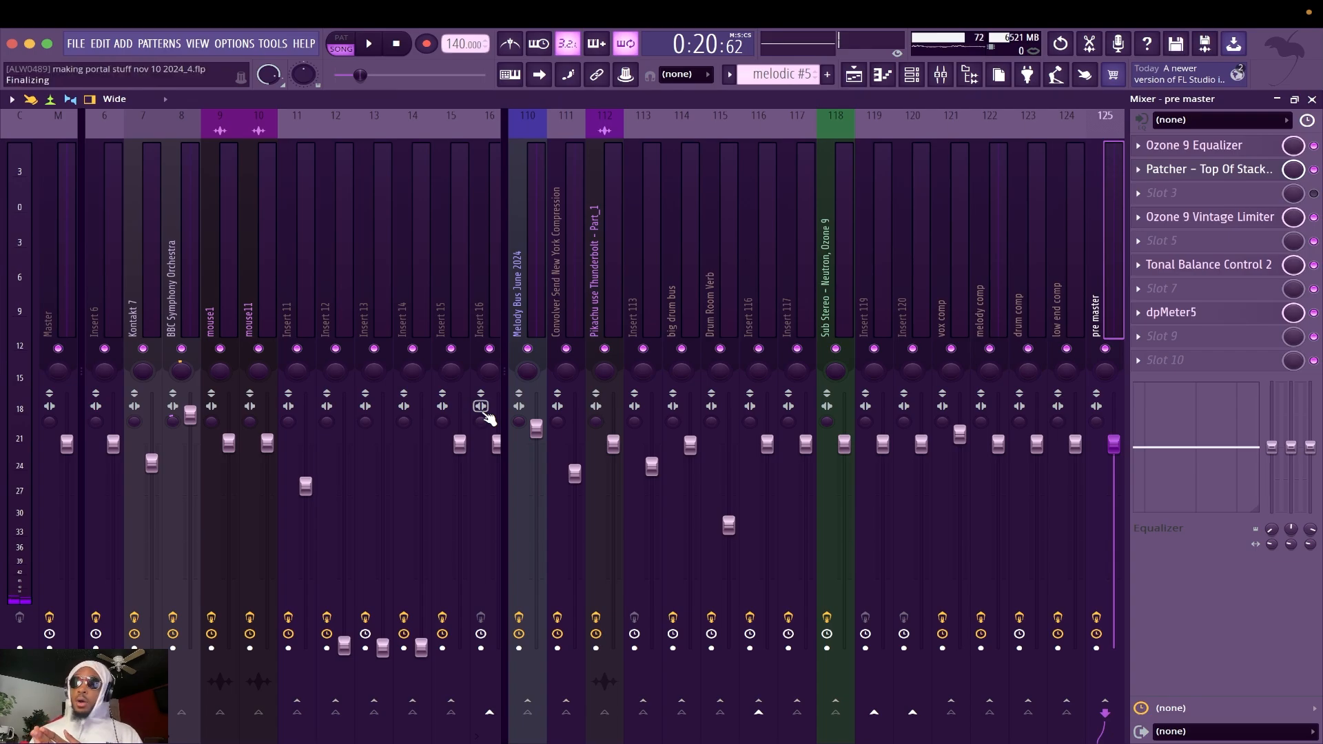